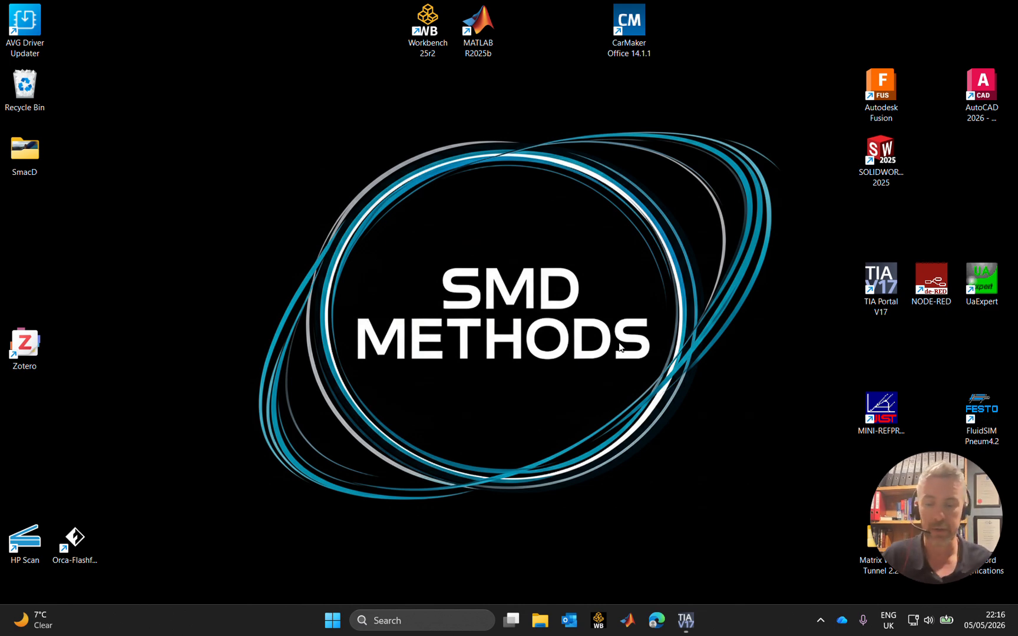
Step: Switch to TIA Portal, open the device configuration of SEANS_PLC and select the CM 4xIO-Link module in slot 6
{"action": "left_click", "coordinate": [683, 621]}
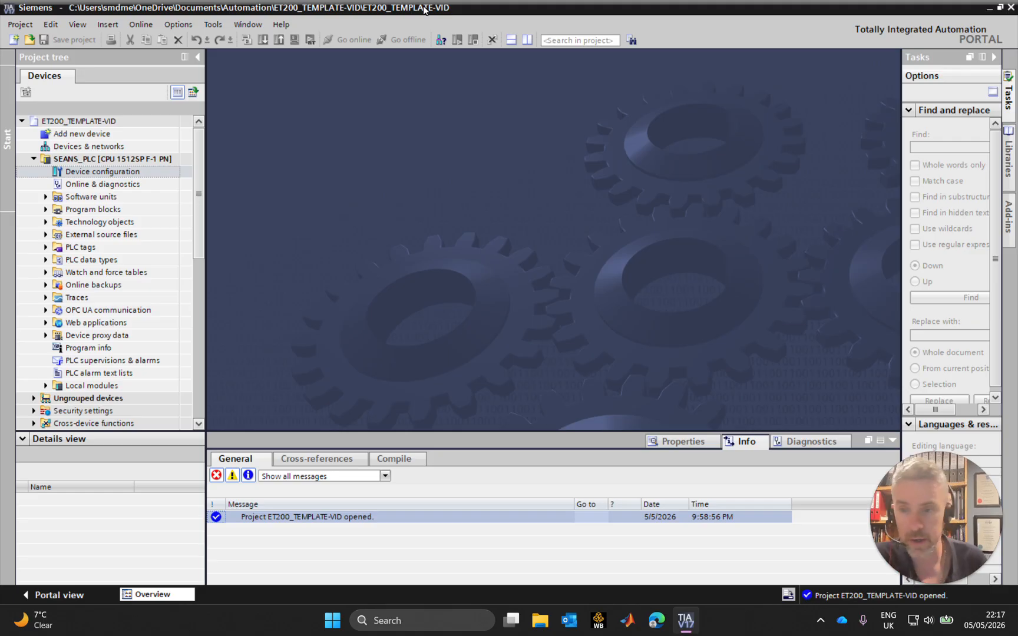
{"action": "double_click", "coordinate": [98, 174]}
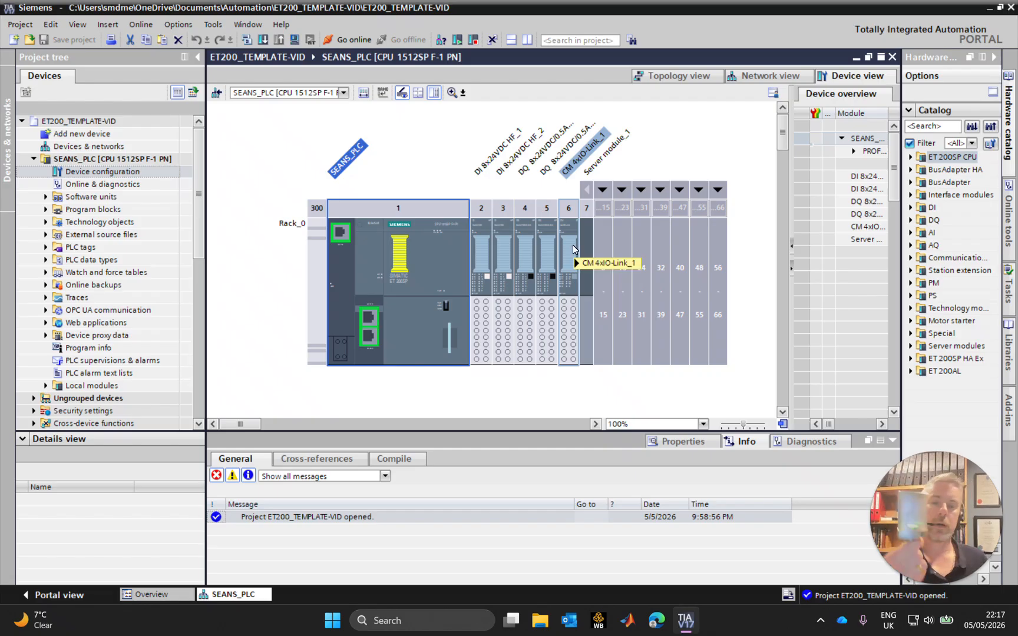
{"action": "left_click", "coordinate": [568, 298]}
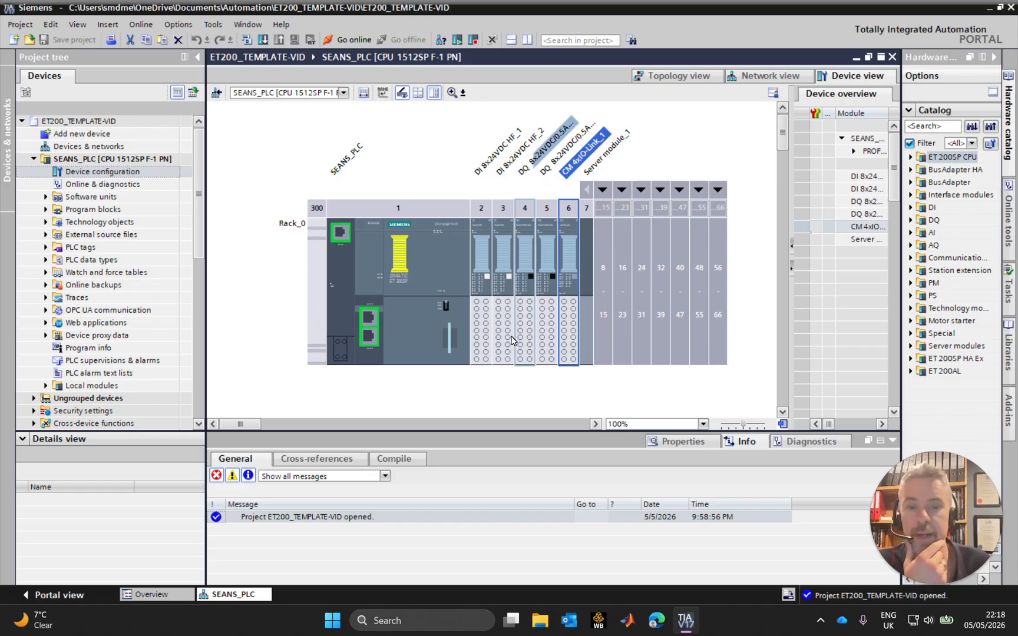
Step: Try to start the device tool for the CM 4xIO-Link module, and bring up its I/O addresses in an enlarged properties area
{"action": "right_click", "coordinate": [571, 280]}
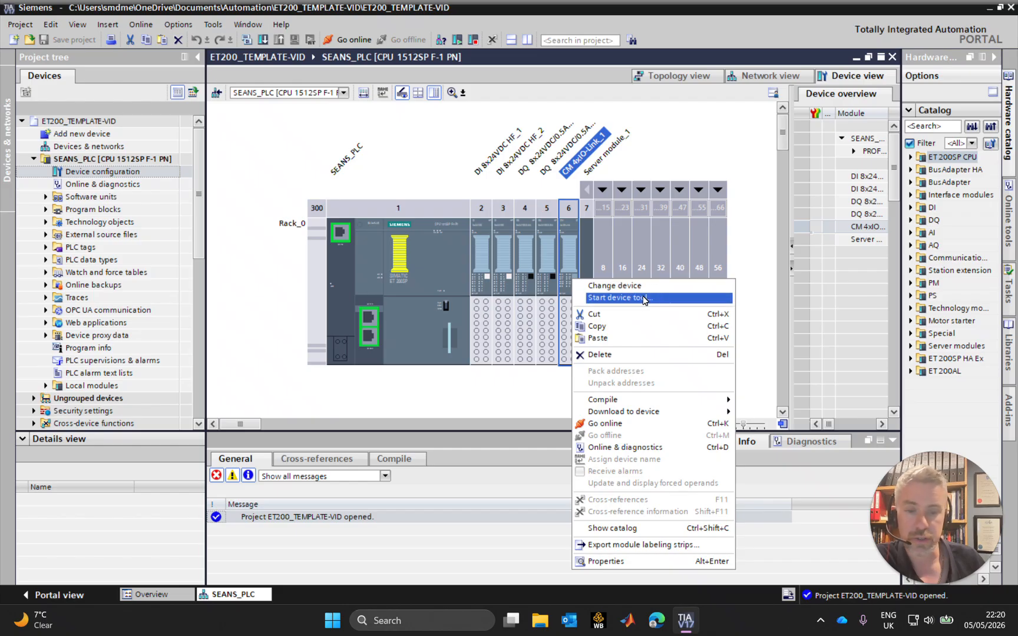
{"action": "left_click", "coordinate": [641, 300]}
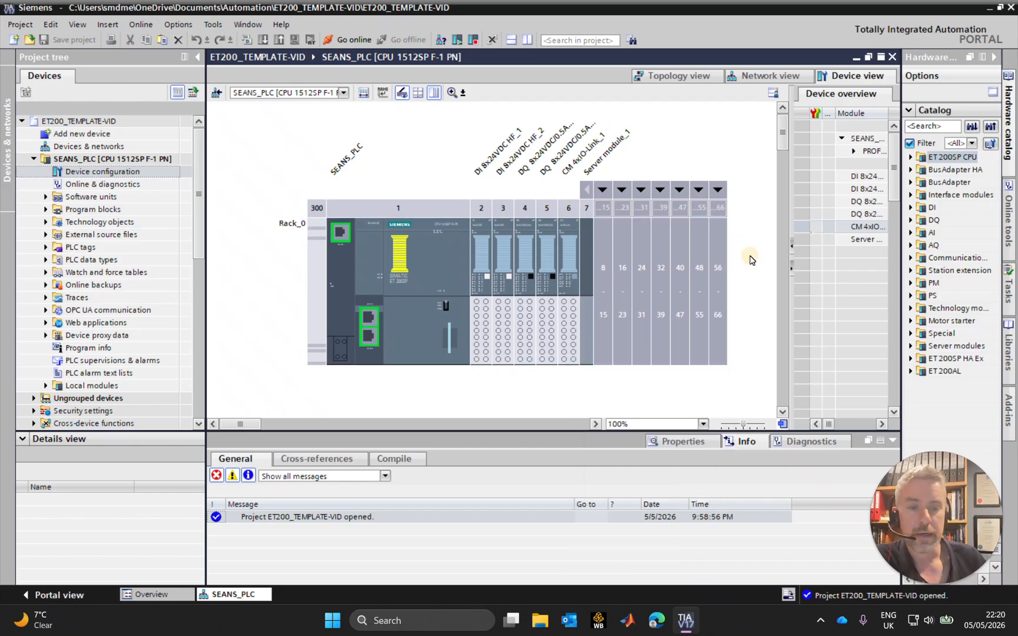
{"action": "left_click", "coordinate": [565, 287]}
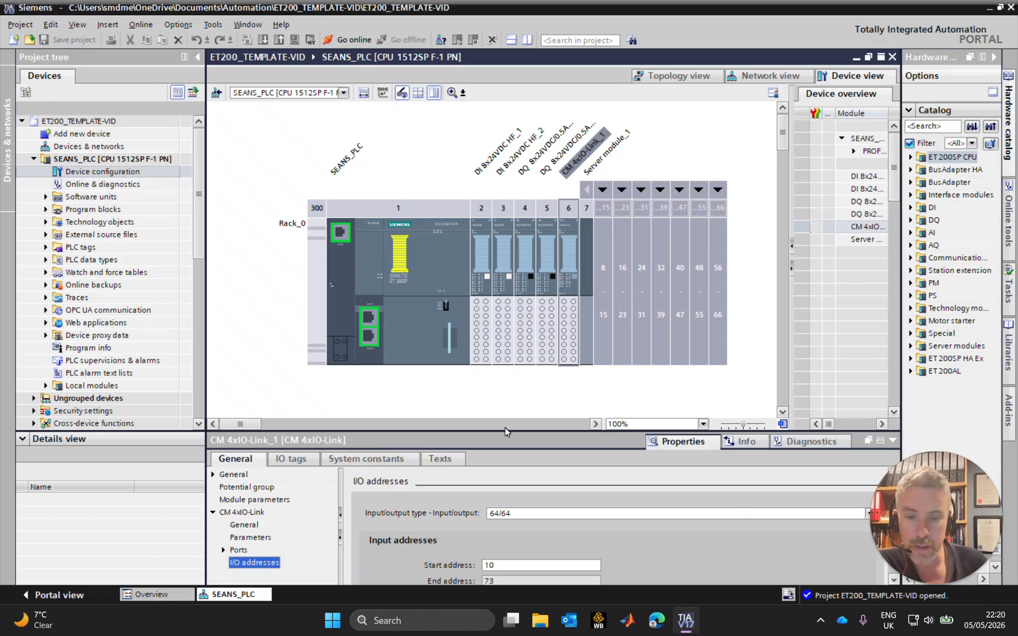
{"action": "left_click_drag", "start_coordinate": [503, 433], "coordinate": [516, 383]}
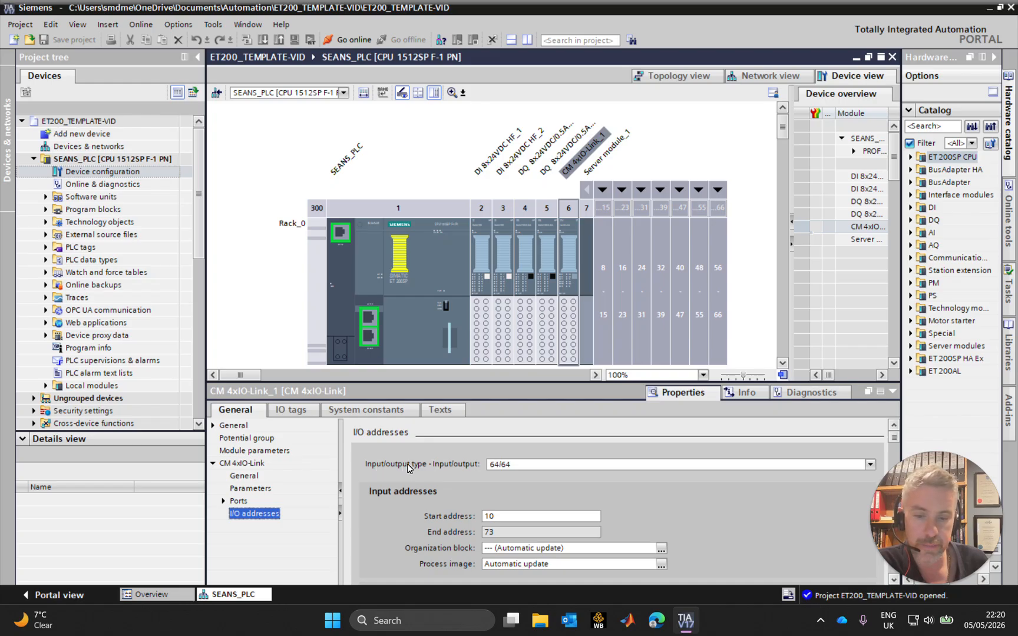
Step: Change the CM 4xIO-Link module's input/output type to 8/8 and set it back to 64/64
{"action": "left_click", "coordinate": [549, 467]}
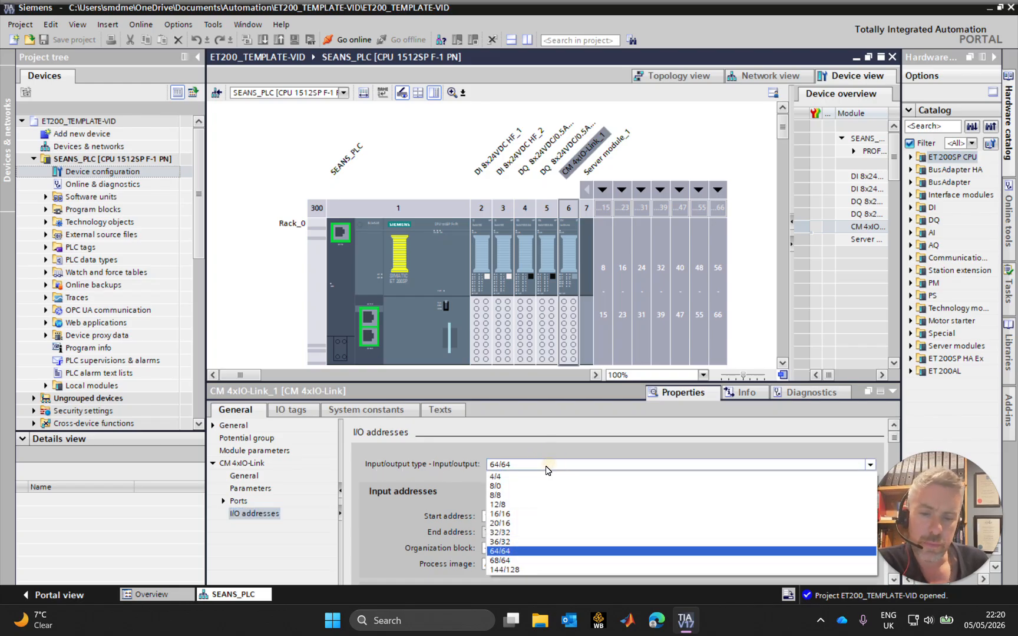
{"action": "left_click", "coordinate": [510, 494]}
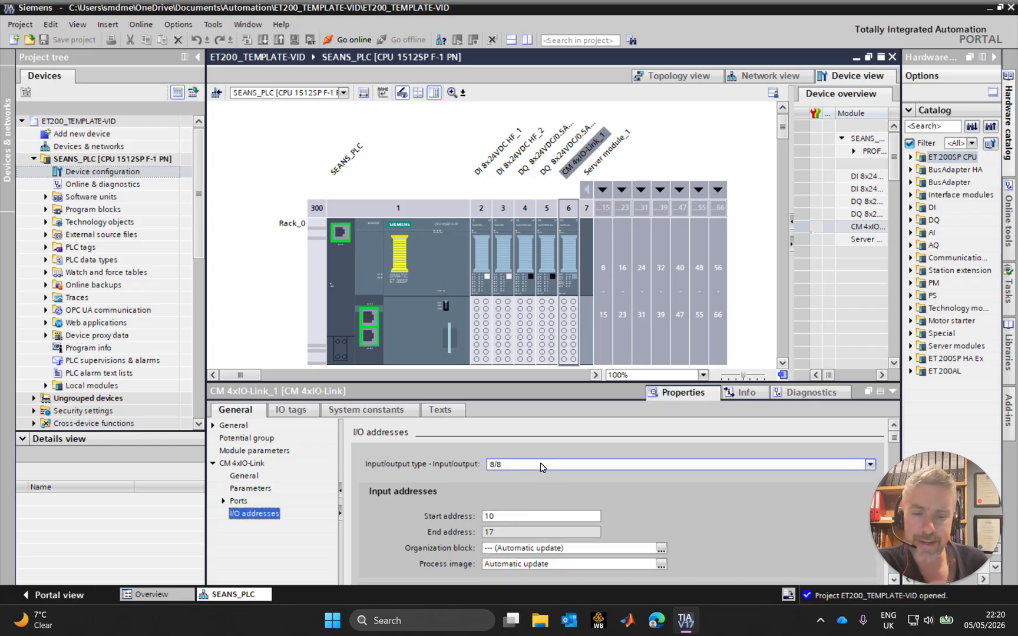
{"action": "left_click", "coordinate": [540, 465]}
{"action": "left_click", "coordinate": [517, 552]}
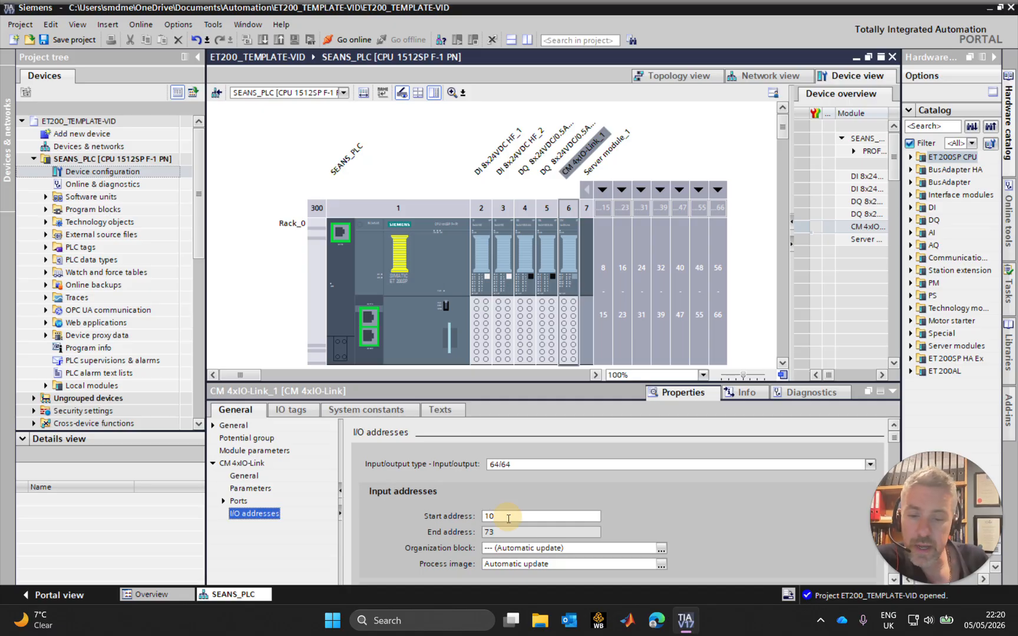
Step: Check the start addresses of the CM 4xIO-Link module's inputs and outputs
{"action": "left_click", "coordinate": [508, 517]}
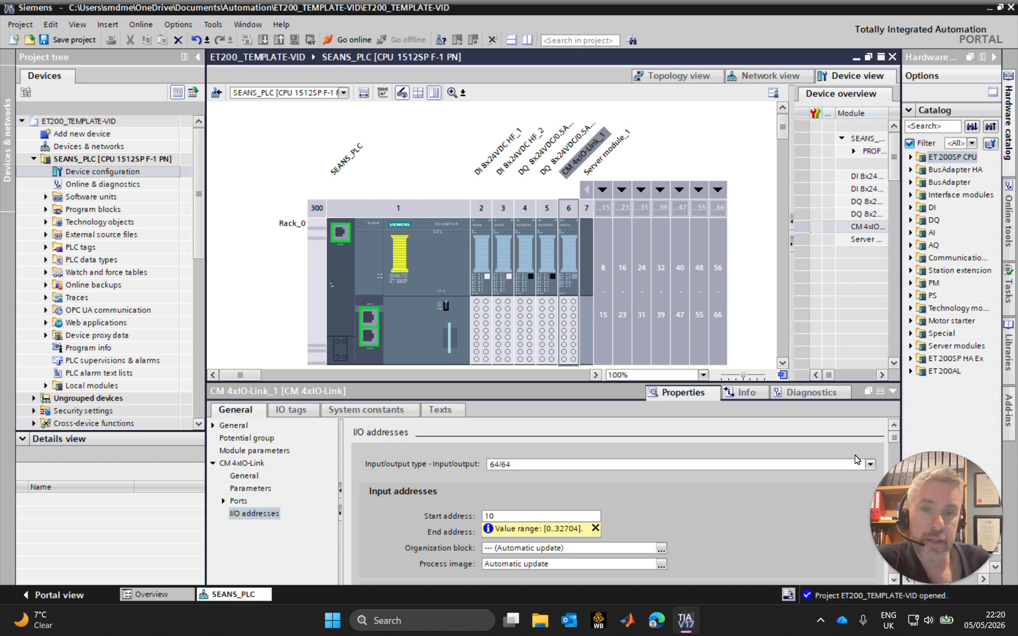
{"action": "scroll", "coordinate": [837, 501], "scroll_direction": "down", "scroll_amount": 3}
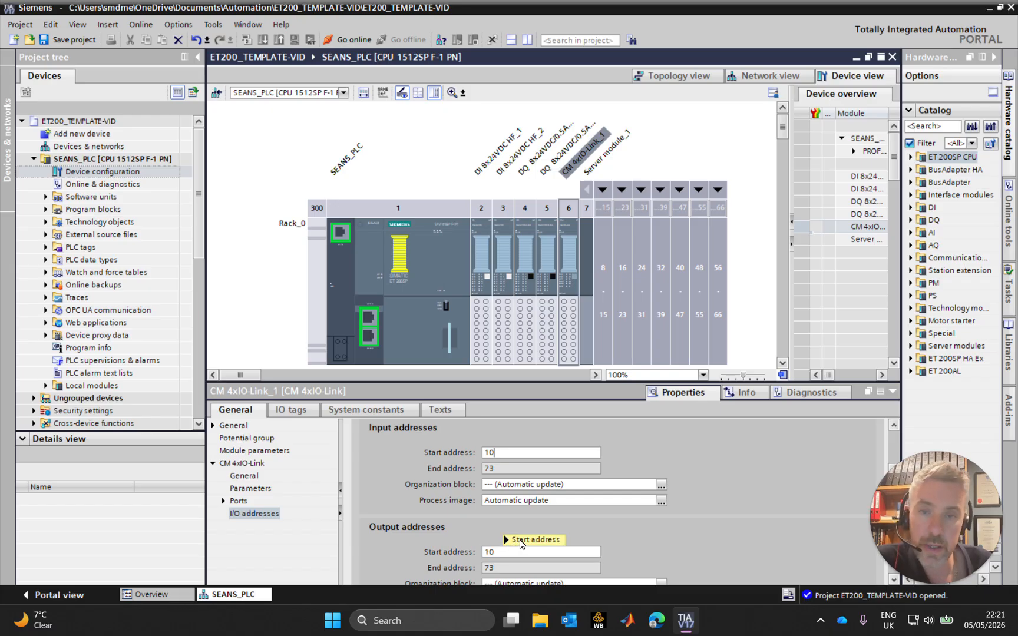
{"action": "mouse_move", "coordinate": [519, 540]}
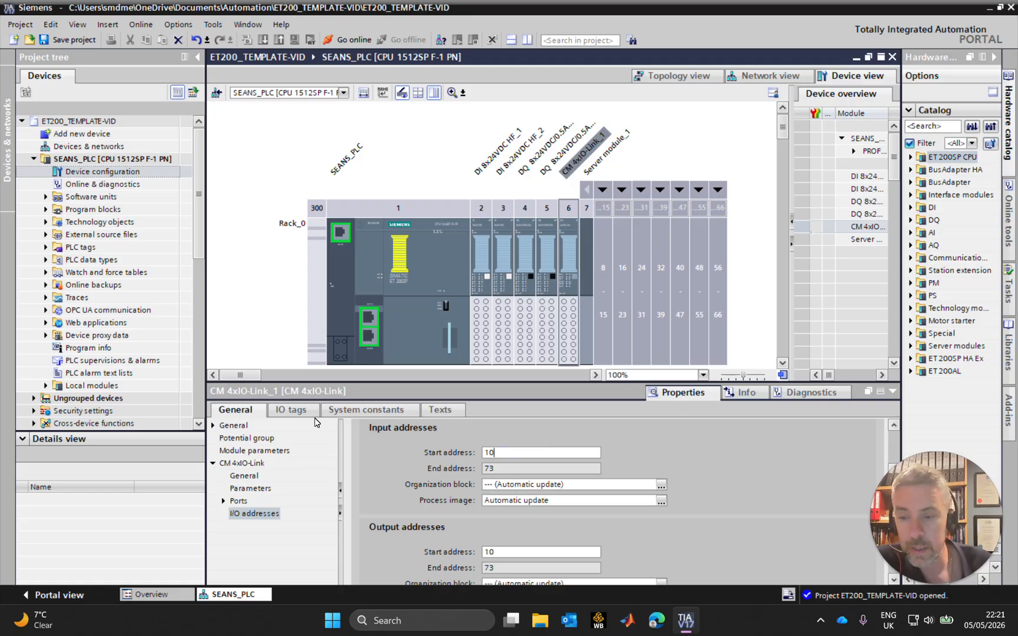
Step: Examine the member addresses of the DI and DQ tags in the DI_DQ tag table, and close the table
{"action": "left_click", "coordinate": [46, 248]}
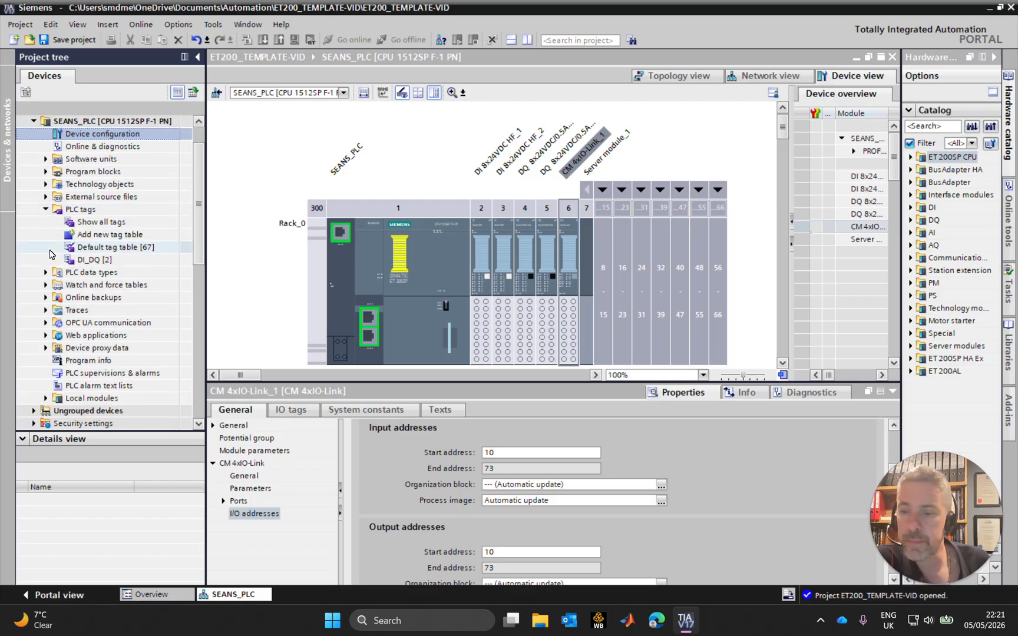
{"action": "left_click", "coordinate": [116, 260]}
{"action": "double_click", "coordinate": [116, 259]}
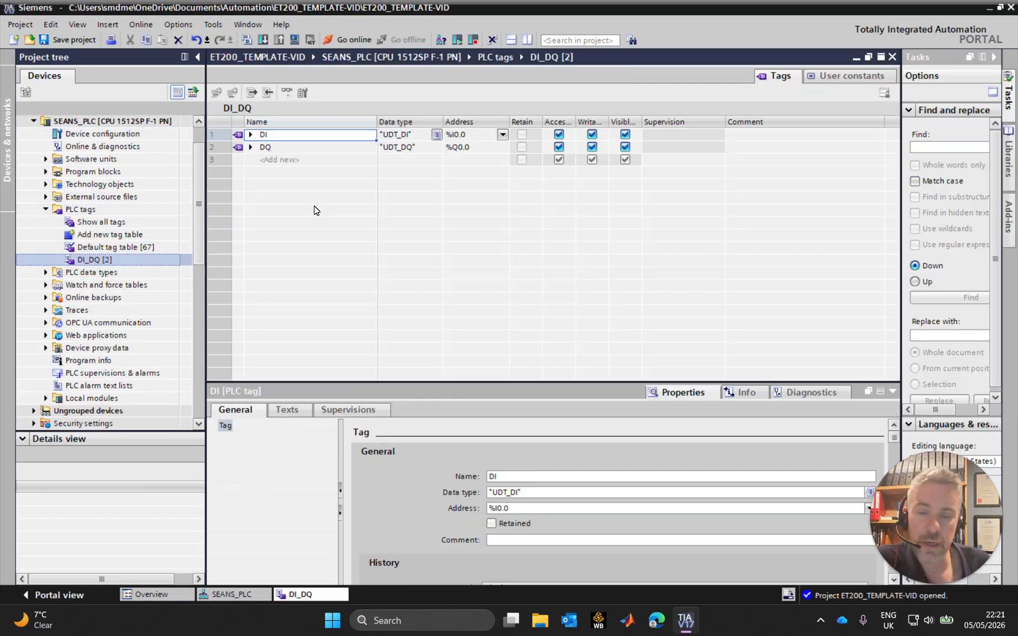
{"action": "left_click", "coordinate": [250, 136]}
{"action": "left_click", "coordinate": [449, 151]}
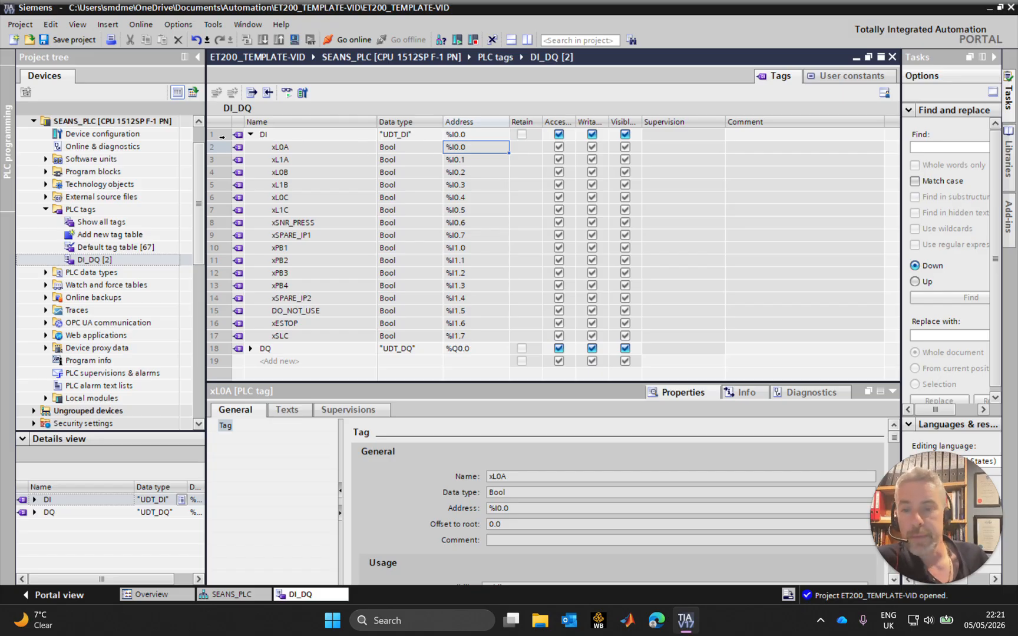
{"action": "left_click", "coordinate": [250, 135]}
{"action": "left_click", "coordinate": [251, 147]}
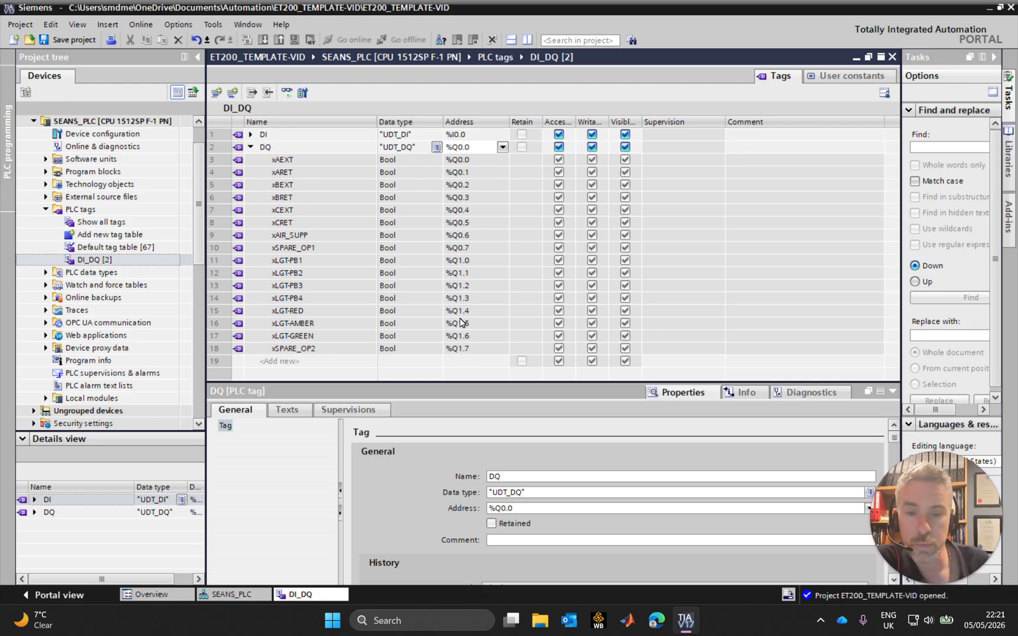
{"action": "left_click", "coordinate": [250, 147]}
{"action": "left_click", "coordinate": [892, 57]}
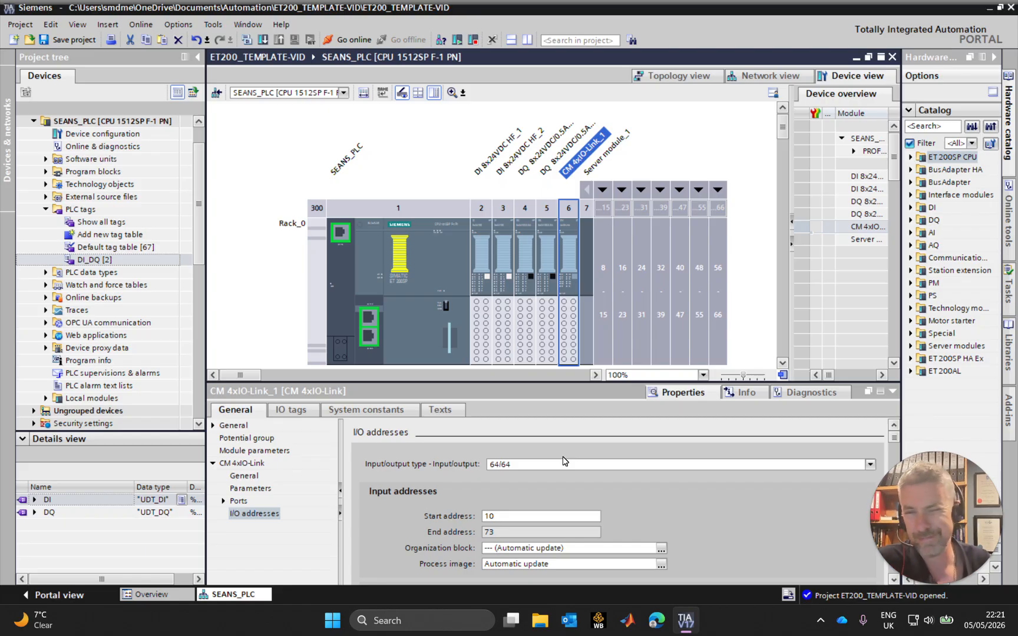
Step: Review the CM 4xIO-Link module's input and output address ranges again against the digital I/O addresses
{"action": "scroll", "coordinate": [552, 491], "scroll_direction": "down", "scroll_amount": 1}
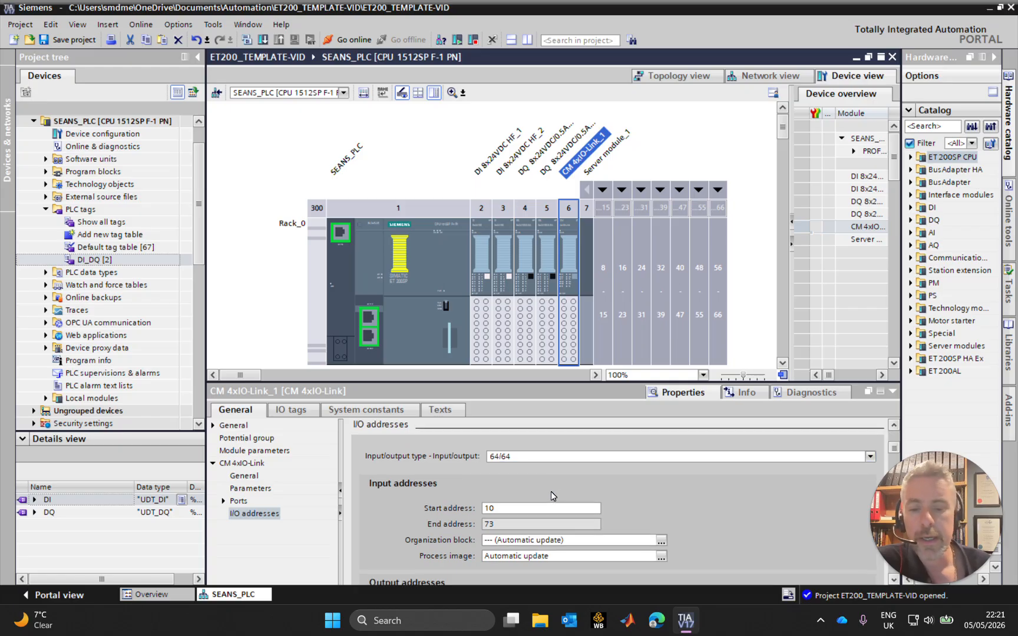
{"action": "double_click", "coordinate": [500, 508]}
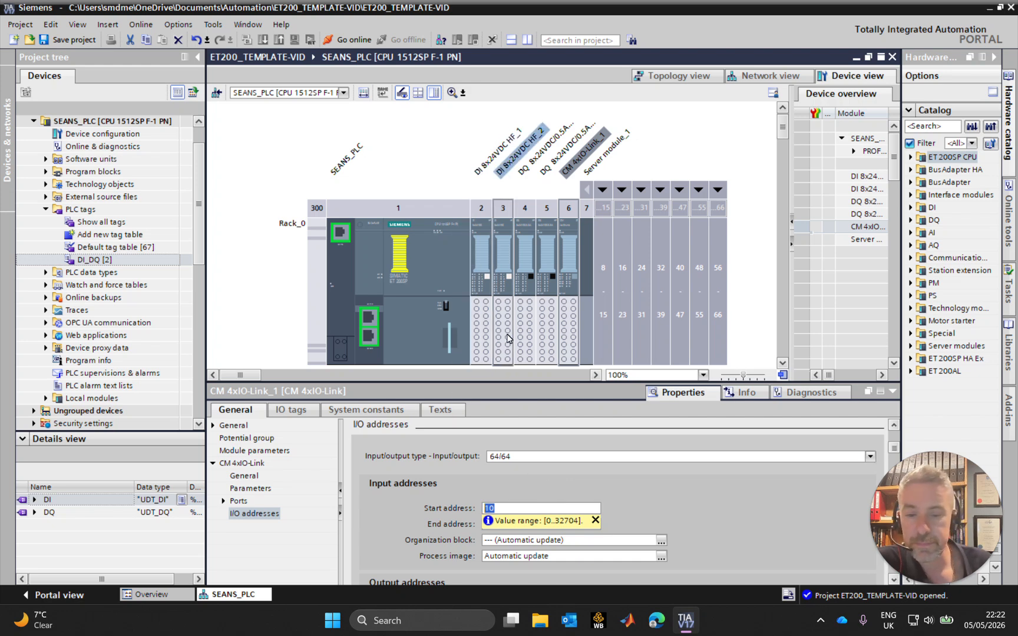
{"action": "left_click", "coordinate": [575, 336]}
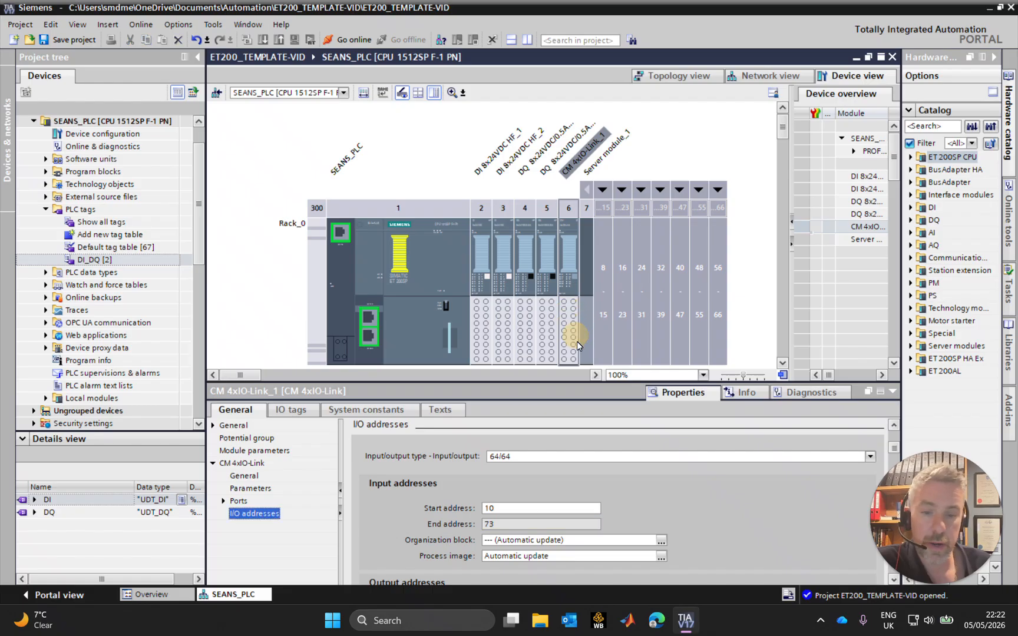
{"action": "left_click", "coordinate": [499, 508]}
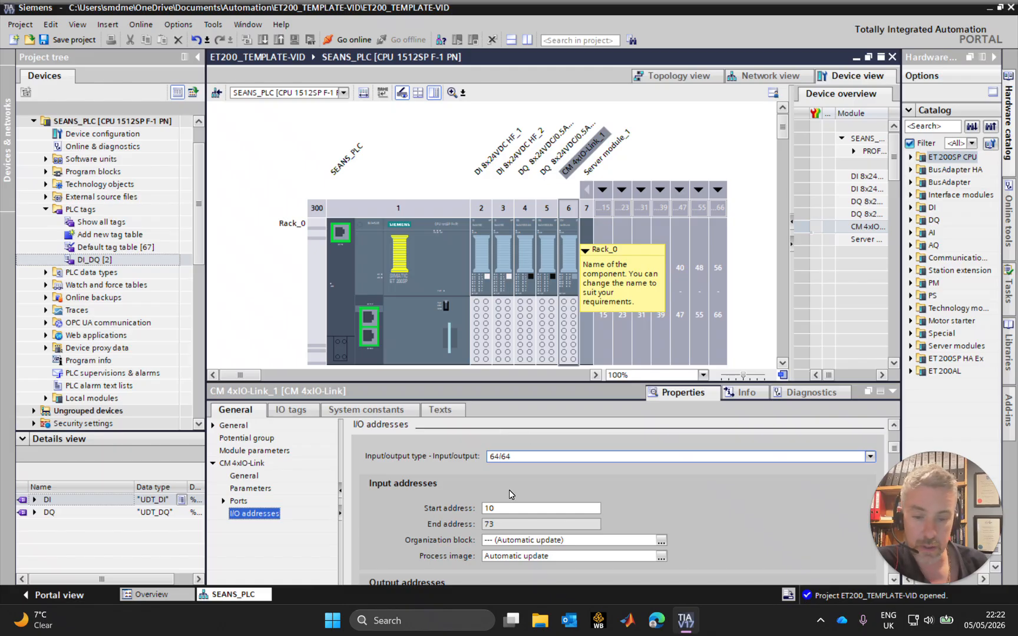
{"action": "scroll", "coordinate": [506, 510], "scroll_direction": "down", "scroll_amount": 2}
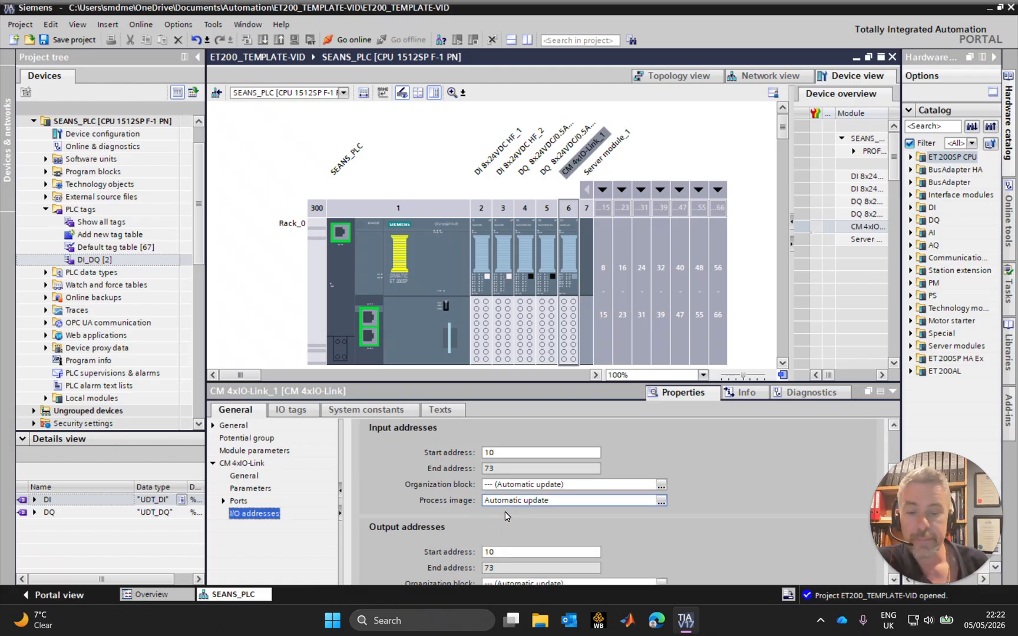
{"action": "scroll", "coordinate": [506, 509], "scroll_direction": "down", "scroll_amount": 2}
{"action": "left_click", "coordinate": [511, 507]}
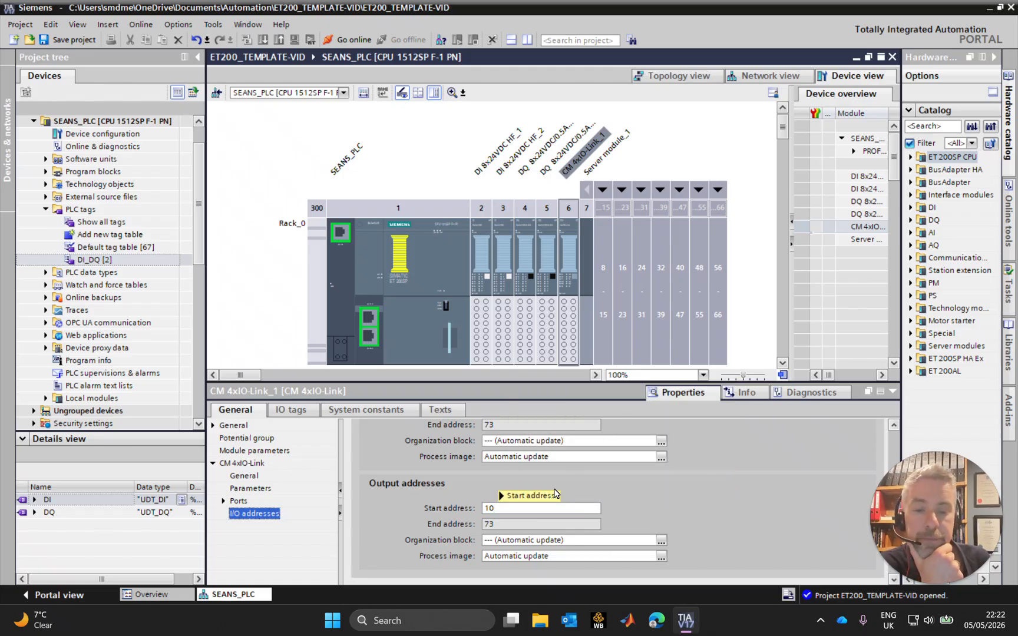
{"action": "scroll", "coordinate": [554, 493], "scroll_direction": "up", "scroll_amount": 2}
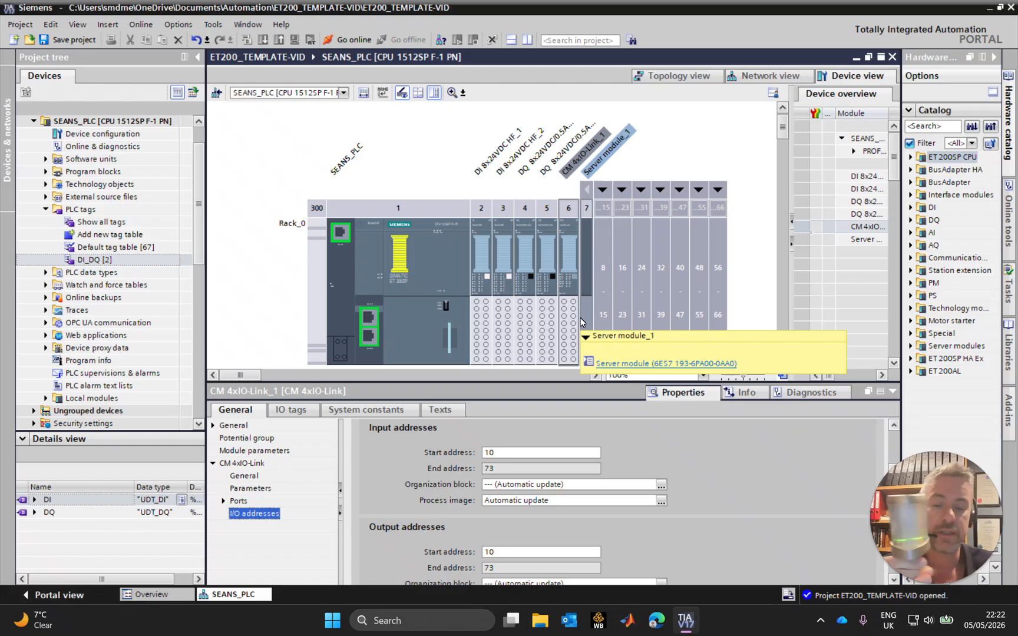
{"action": "left_click", "coordinate": [503, 551]}
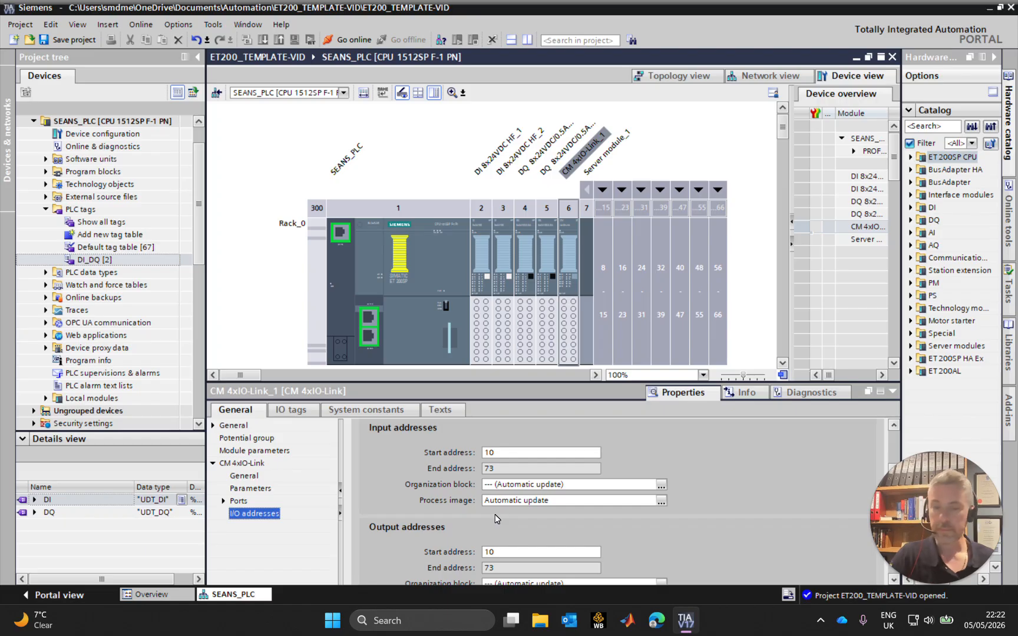
Step: Start the S7-PCT device tool for the CM 4xIO-Link module in slot 6
{"action": "left_click_drag", "start_coordinate": [551, 382], "coordinate": [560, 430]}
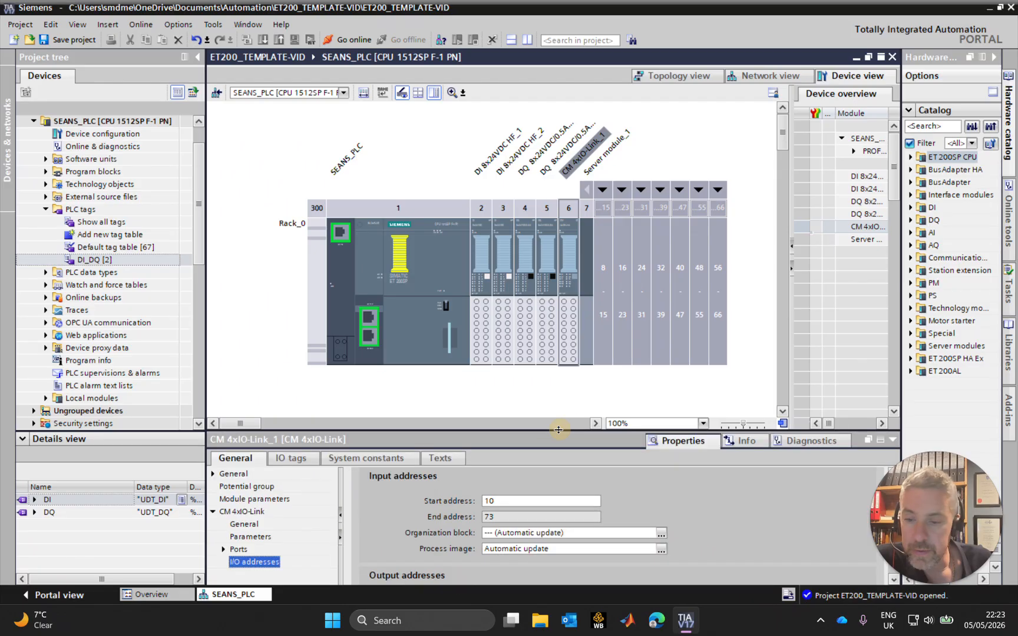
{"action": "right_click", "coordinate": [566, 262]}
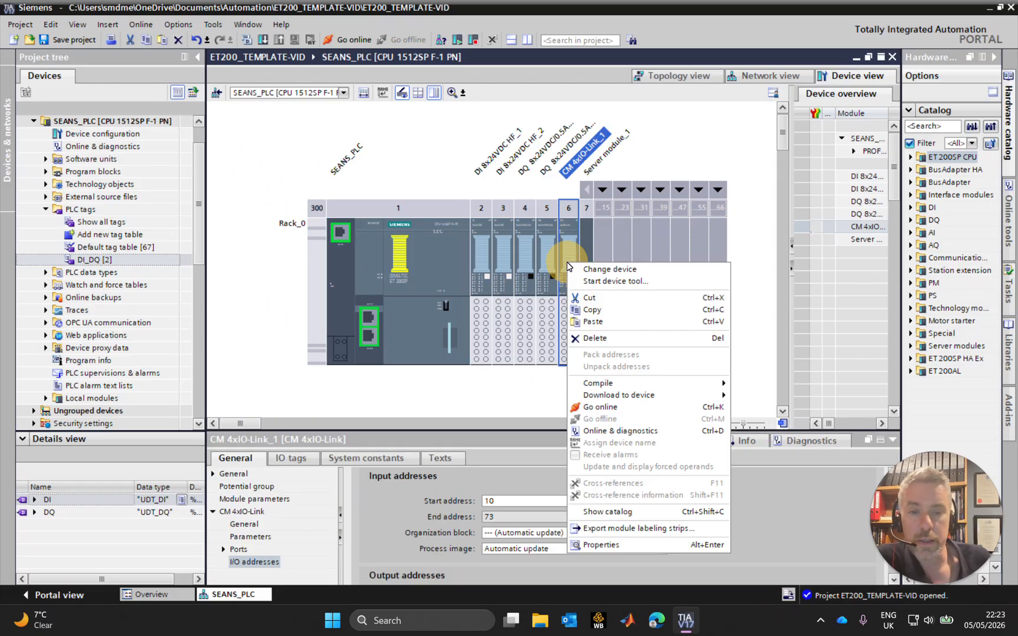
{"action": "left_click", "coordinate": [628, 282]}
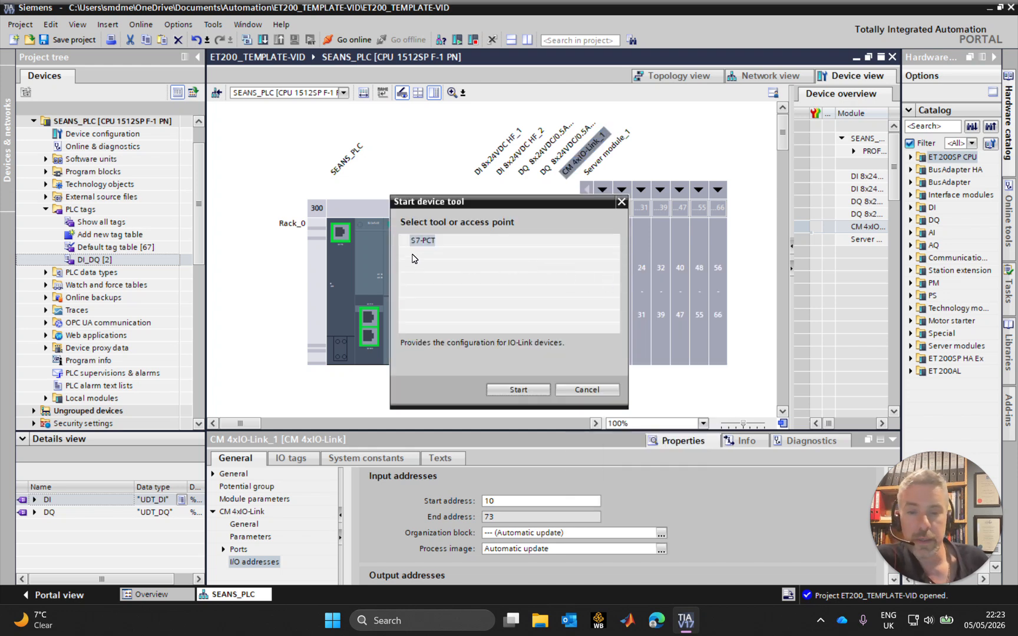
{"action": "left_click", "coordinate": [517, 388]}
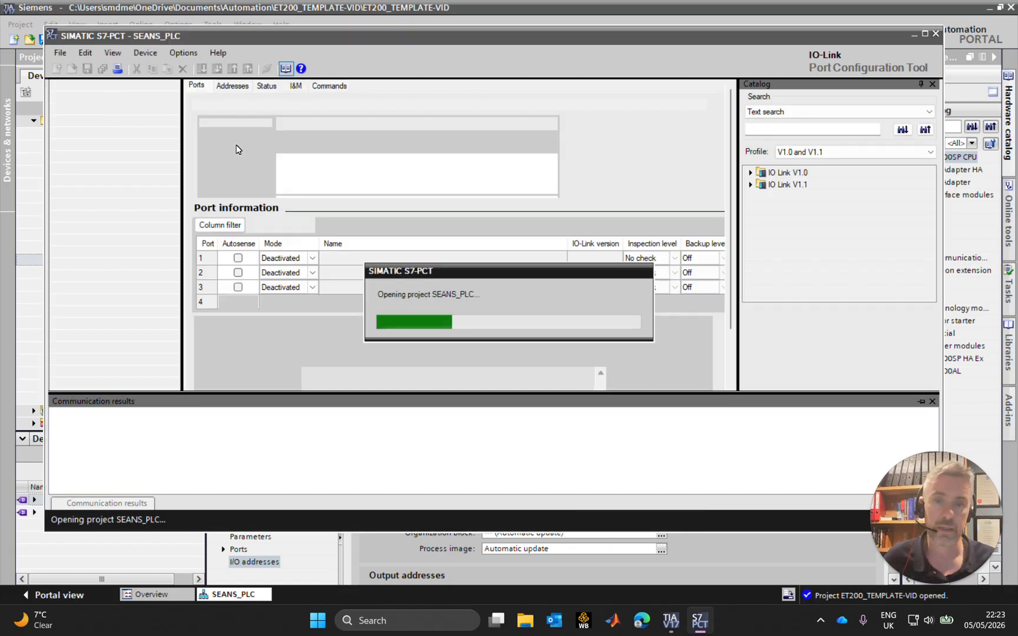
Step: Select the slot 6 CM 4xIO-Link_1 master under SEANS_PLC in the S7-PCT project
{"action": "left_click", "coordinate": [104, 86]}
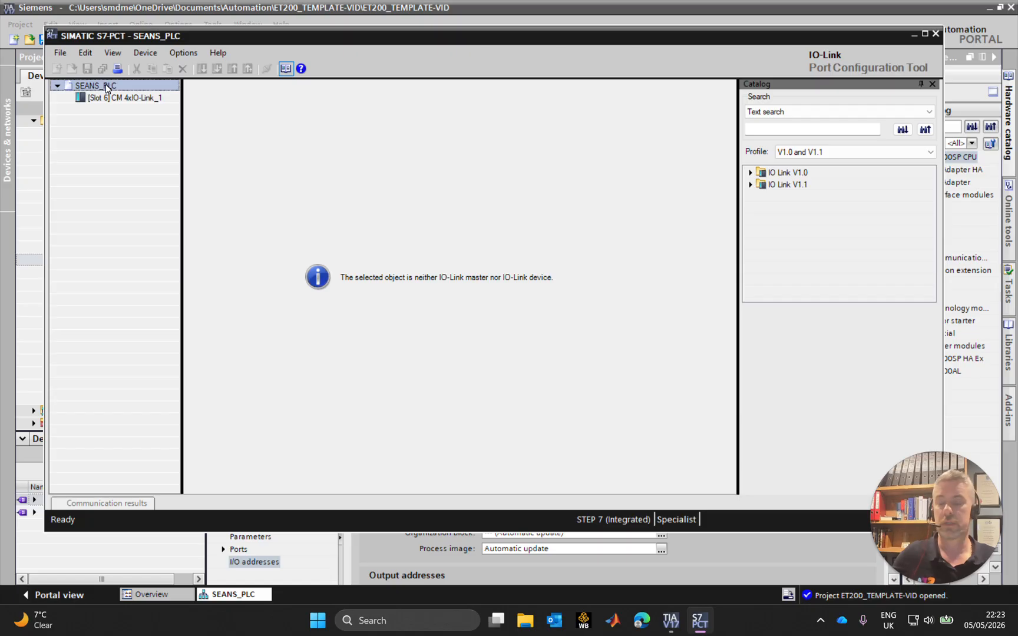
{"action": "left_click", "coordinate": [58, 86]}
{"action": "left_click", "coordinate": [57, 85]}
{"action": "left_click", "coordinate": [135, 98]}
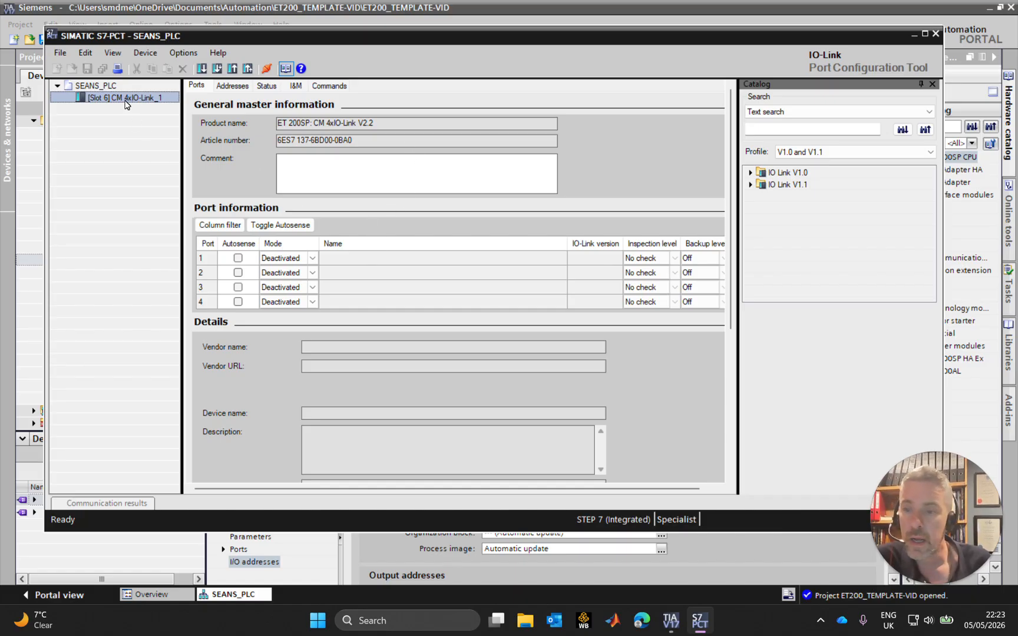
Step: Inspect the port information of the IO-Link master for ports 2, 3 and 4
{"action": "left_click", "coordinate": [200, 87]}
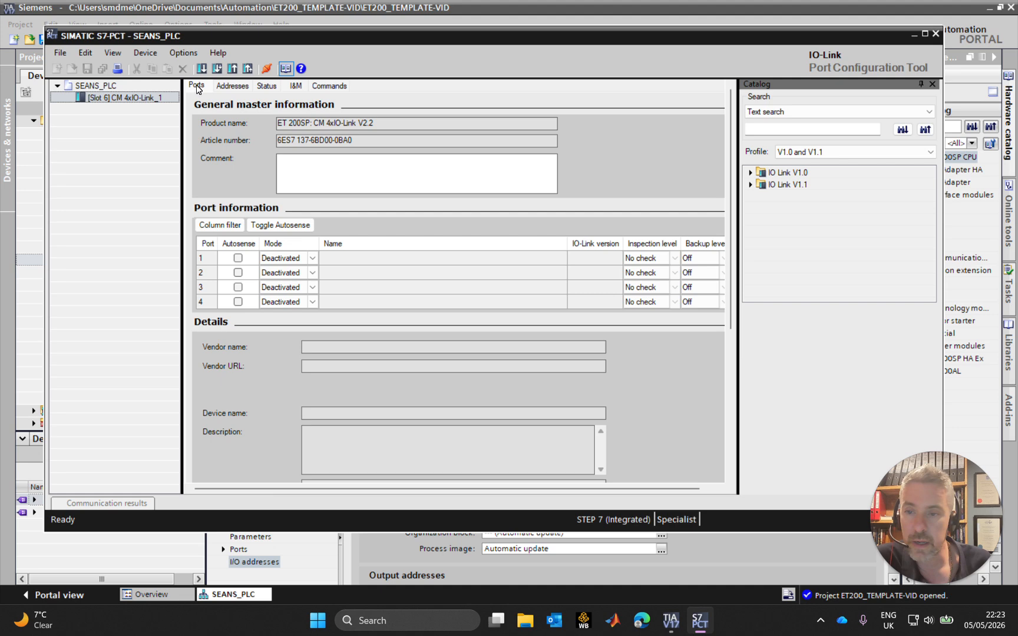
{"action": "left_click", "coordinate": [352, 276]}
{"action": "left_click", "coordinate": [349, 288]}
{"action": "left_click", "coordinate": [350, 302]}
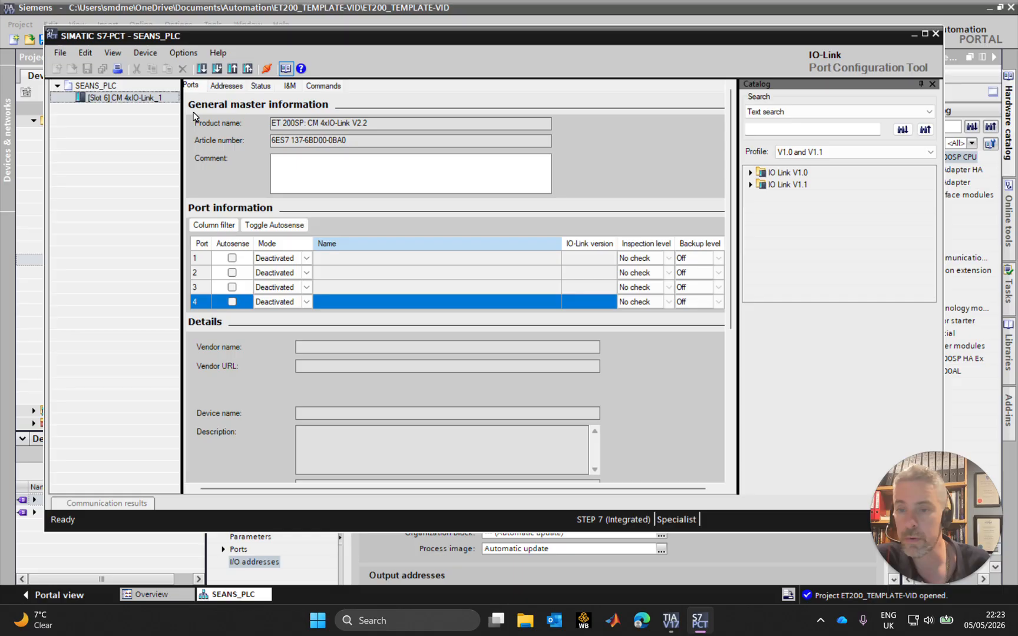
{"action": "left_click_drag", "start_coordinate": [243, 488], "coordinate": [236, 489]}
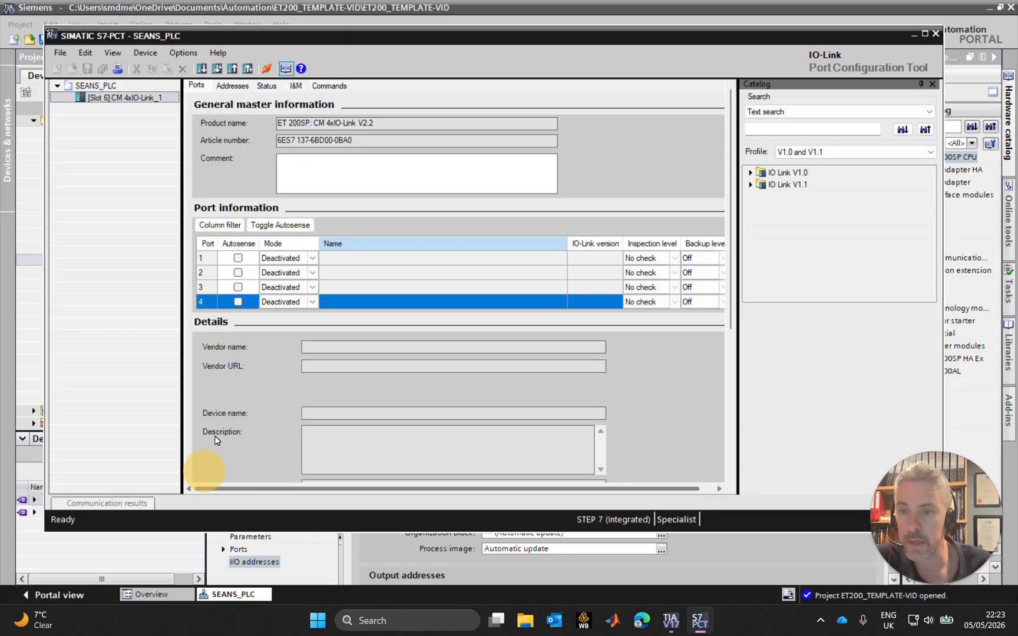
Step: Review the IO-Link master's addresses, status, I&M and commands pages, and return to the port information for port 1
{"action": "left_click", "coordinate": [241, 86]}
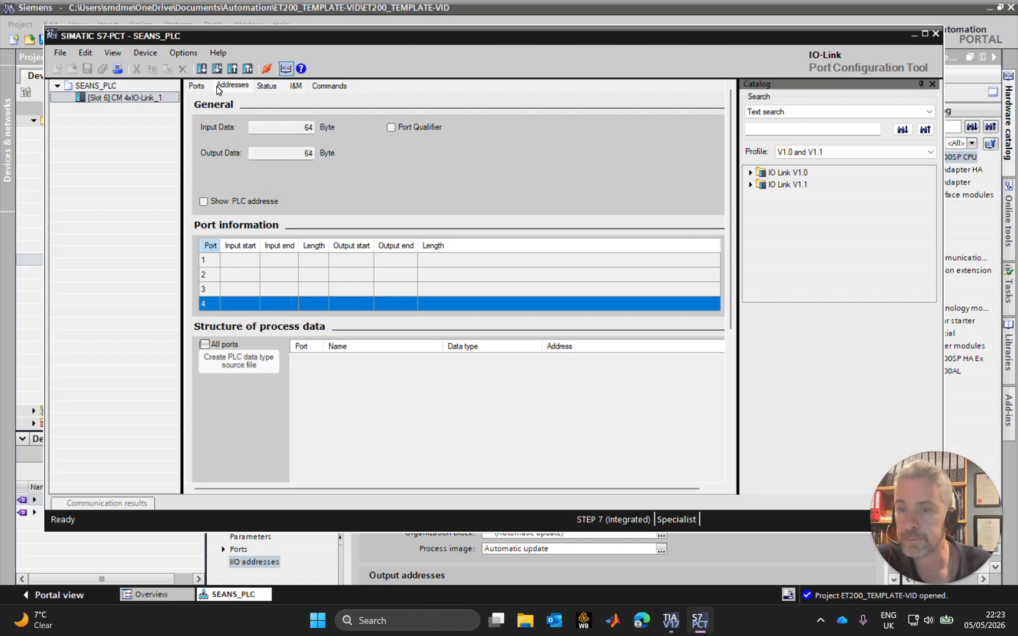
{"action": "left_click", "coordinate": [265, 86]}
{"action": "left_click", "coordinate": [295, 85]}
{"action": "left_click", "coordinate": [329, 86]}
{"action": "left_click", "coordinate": [267, 86]}
{"action": "left_click", "coordinate": [296, 86]}
{"action": "left_click", "coordinate": [328, 86]}
{"action": "left_click", "coordinate": [197, 86]}
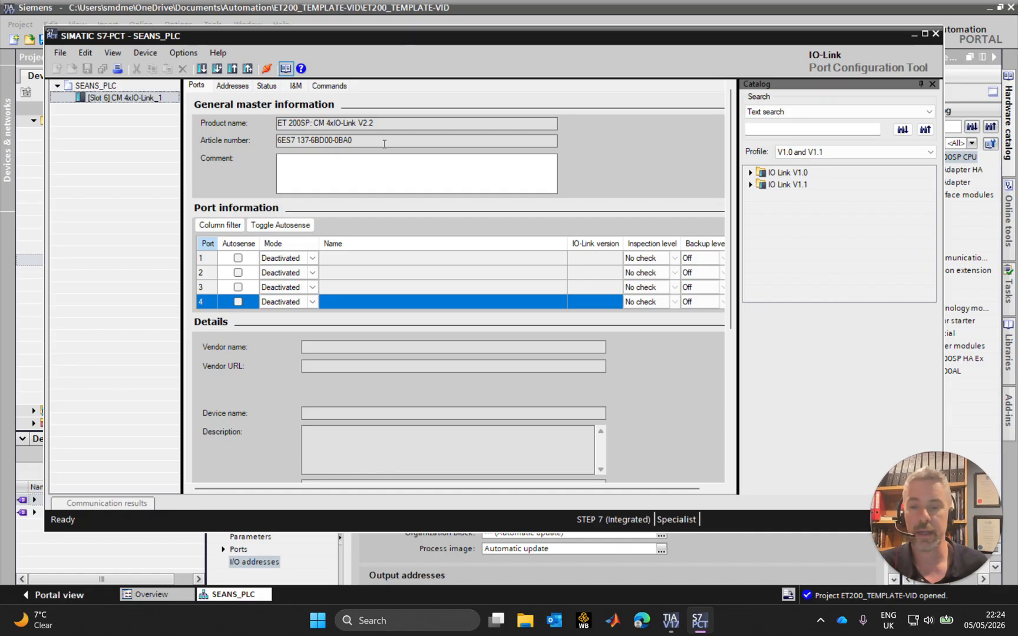
{"action": "left_click", "coordinate": [371, 258]}
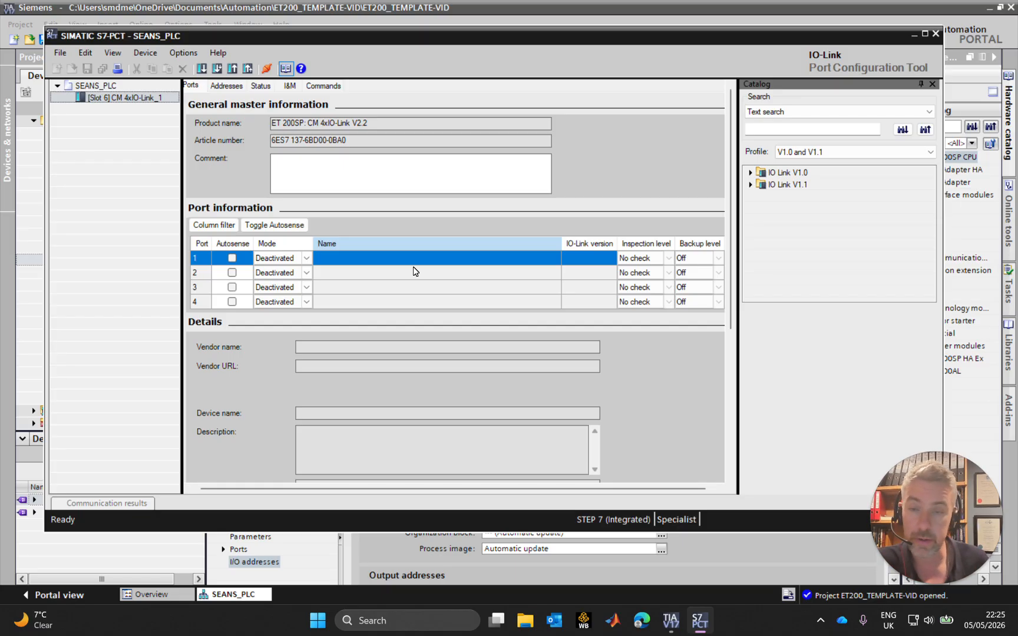
Step: Switch to the Edge browser, dismiss the privacy notice and search the web for ioddfinder
{"action": "left_click", "coordinate": [640, 626]}
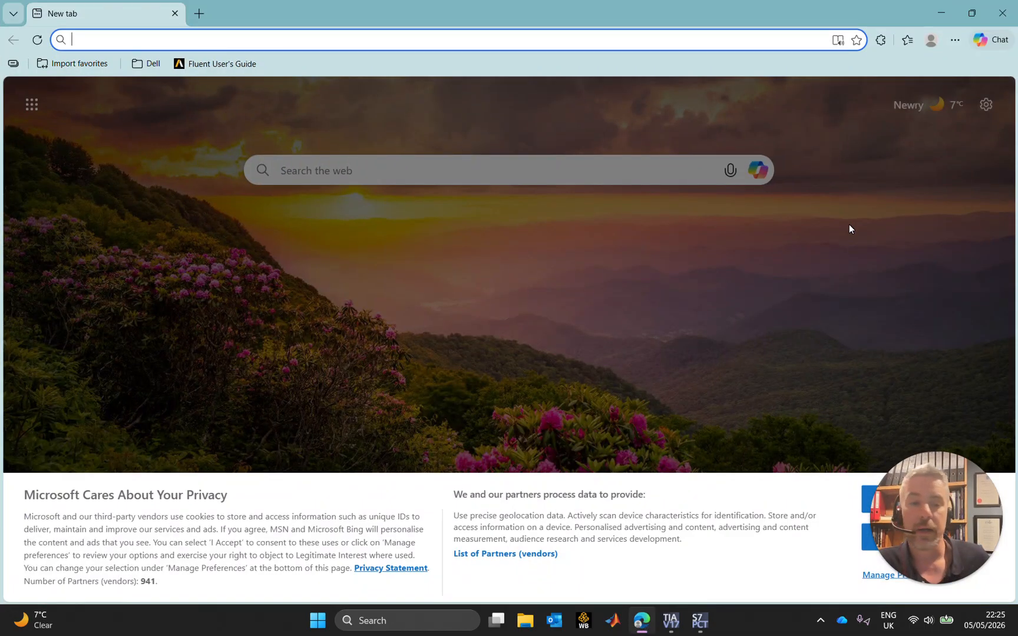
{"action": "left_click", "coordinate": [890, 500]}
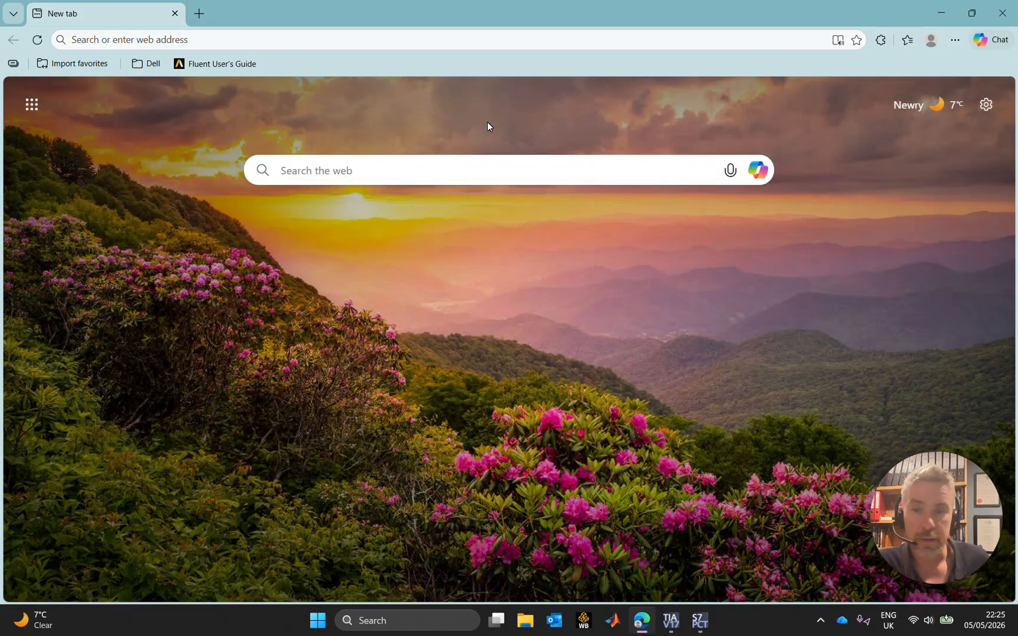
{"action": "left_click", "coordinate": [385, 37]}
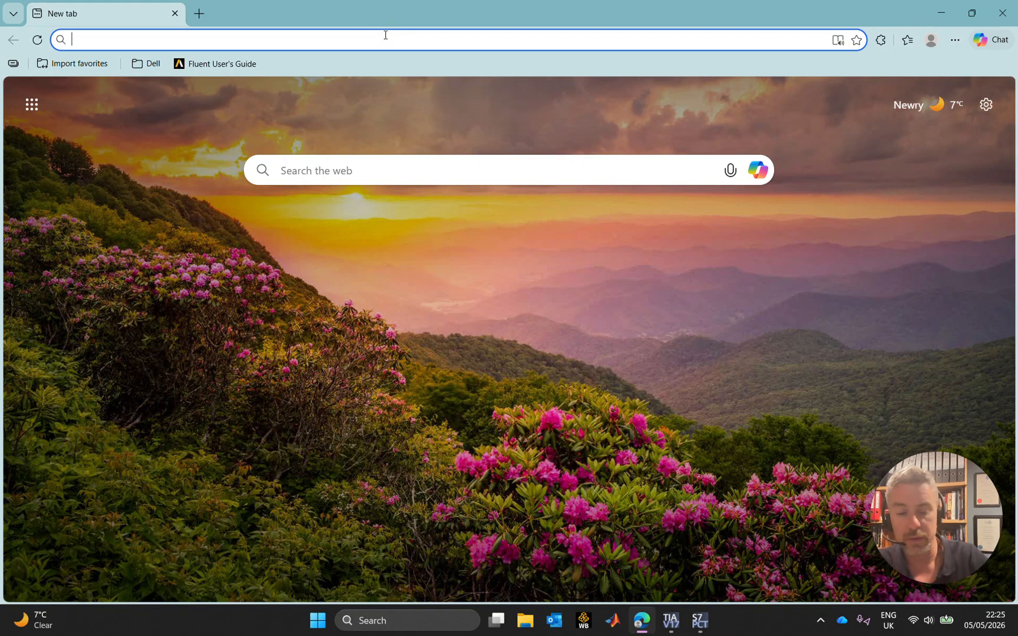
{"action": "type", "text": "iod"}
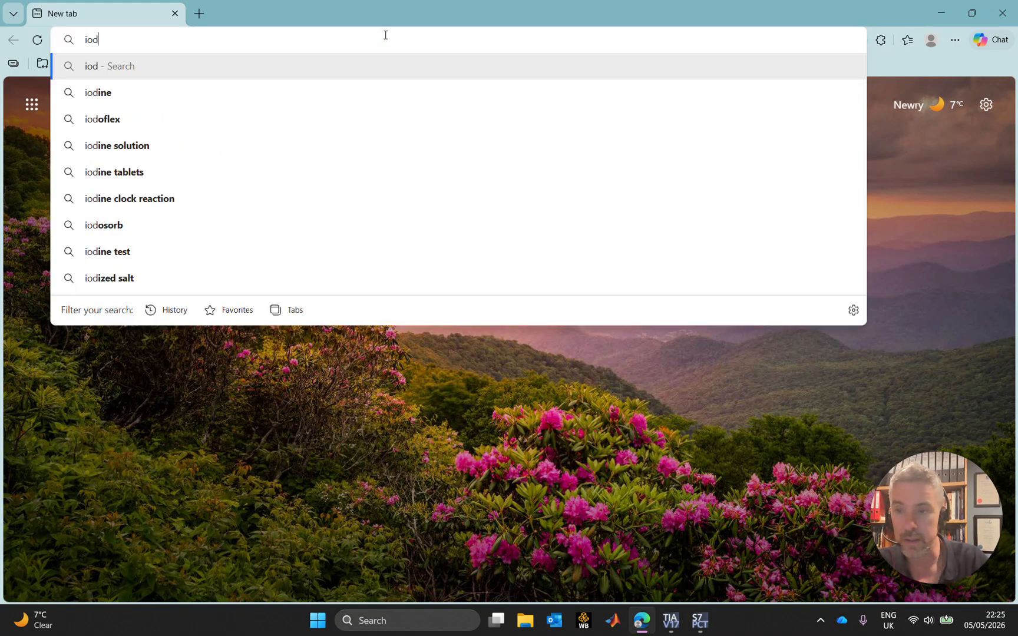
{"action": "type", "text": "d"}
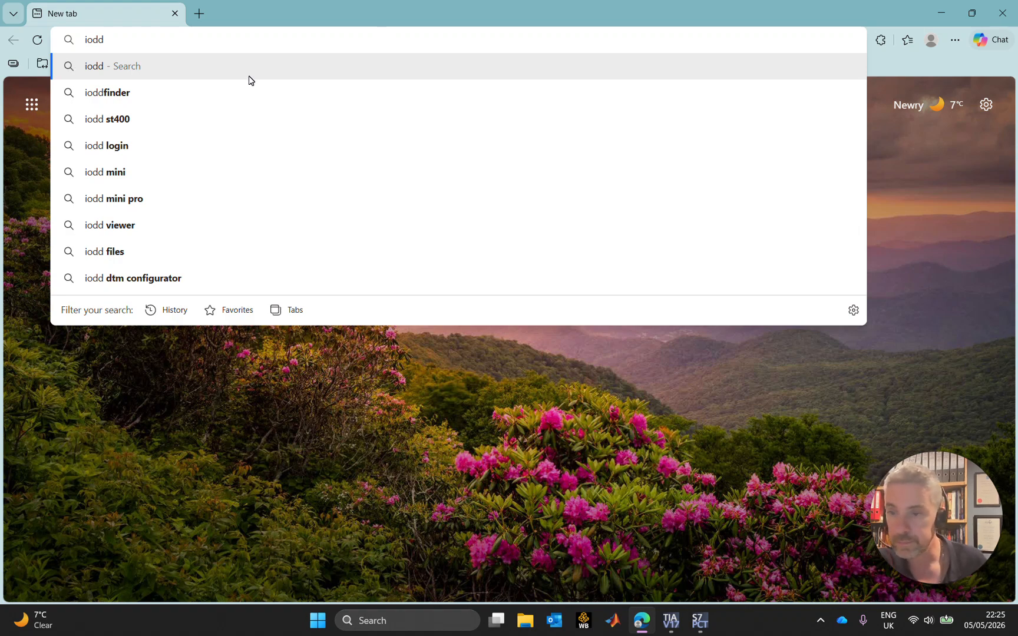
{"action": "left_click", "coordinate": [144, 97]}
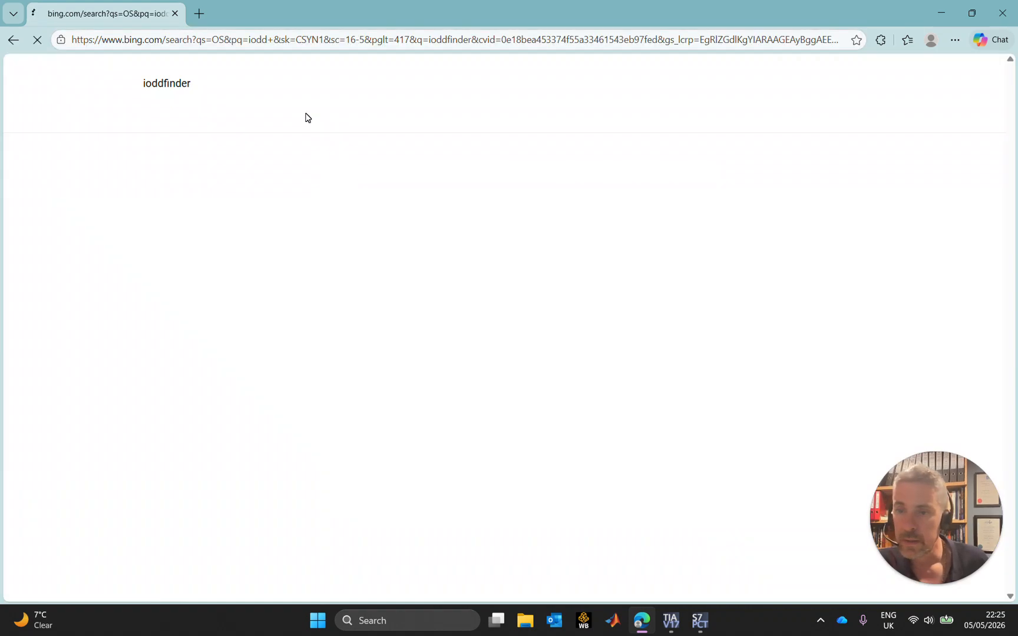
Step: Look through the search results, reject the cookies and open the IODDfinder site at ioddfinder.io-link.com
{"action": "scroll", "coordinate": [259, 360], "scroll_direction": "down", "scroll_amount": 2}
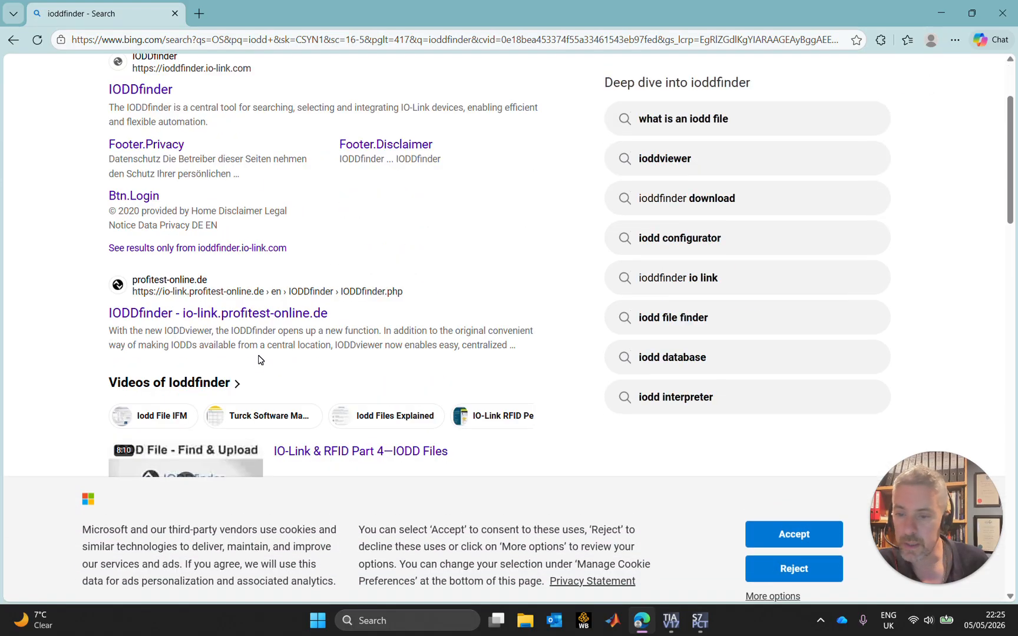
{"action": "scroll", "coordinate": [260, 359], "scroll_direction": "down", "scroll_amount": 2}
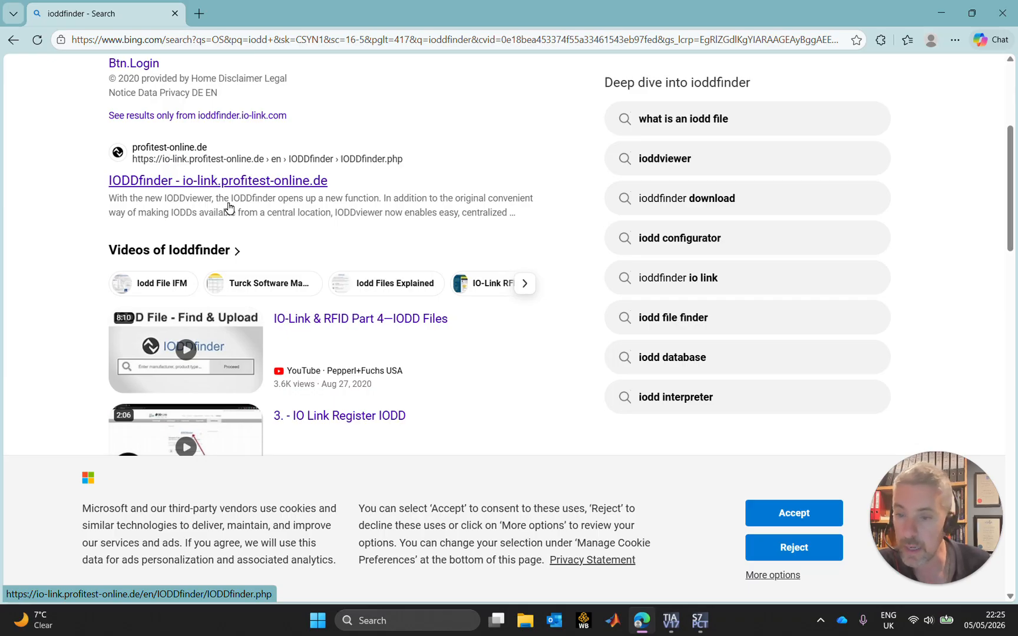
{"action": "scroll", "coordinate": [265, 236], "scroll_direction": "down", "scroll_amount": 5}
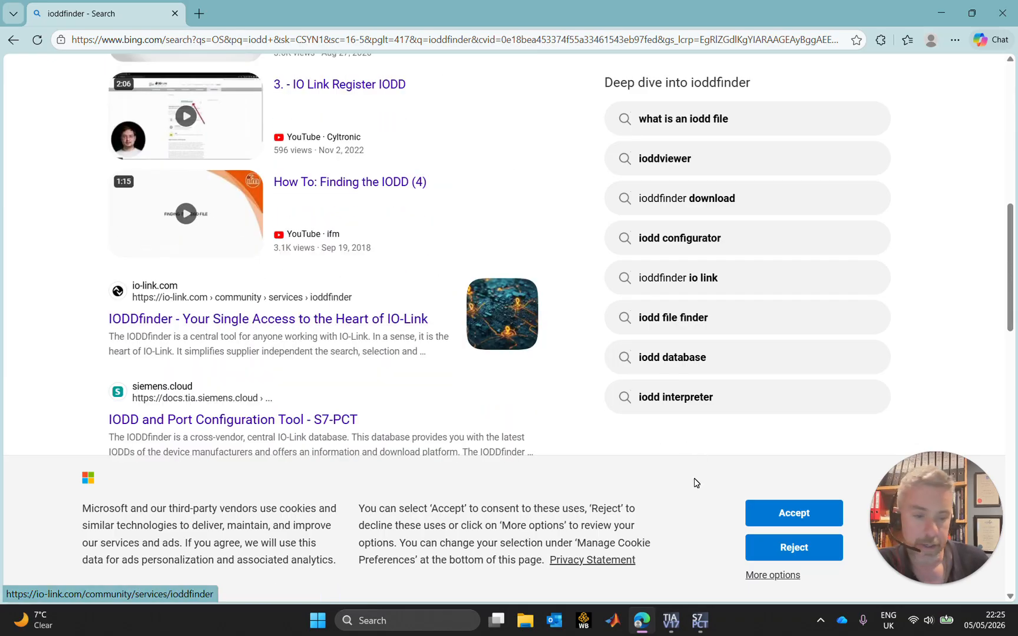
{"action": "left_click", "coordinate": [792, 548]}
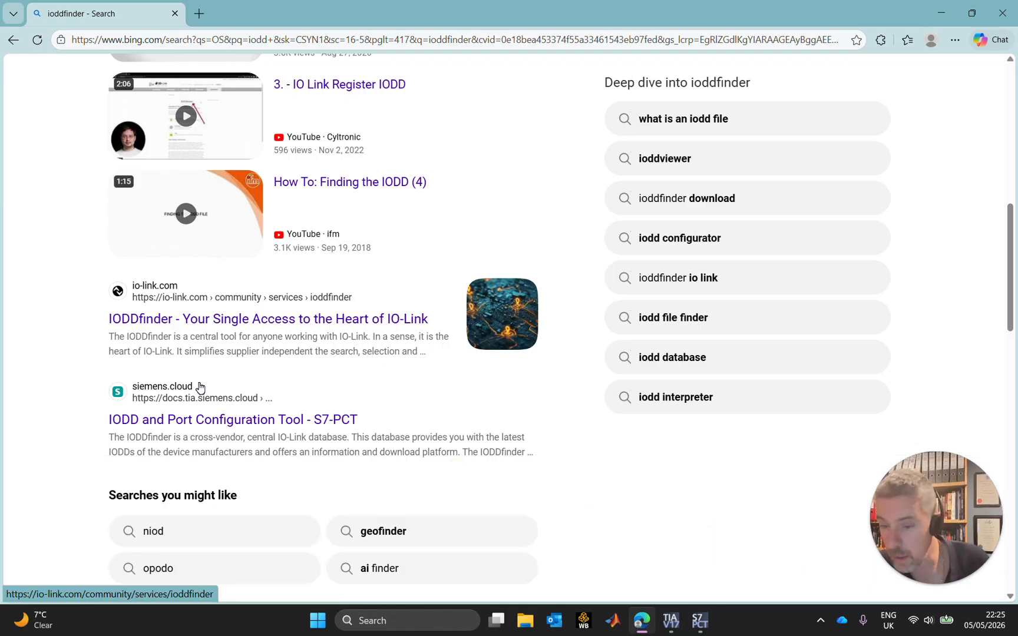
{"action": "scroll", "coordinate": [229, 416], "scroll_direction": "down", "scroll_amount": 5}
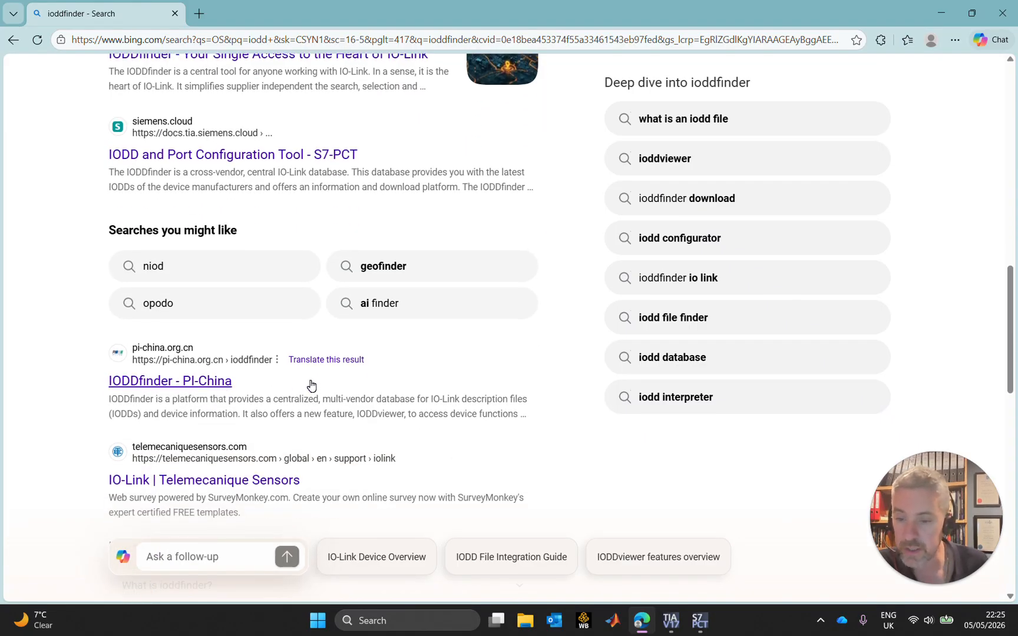
{"action": "scroll", "coordinate": [311, 384], "scroll_direction": "up", "scroll_amount": 15}
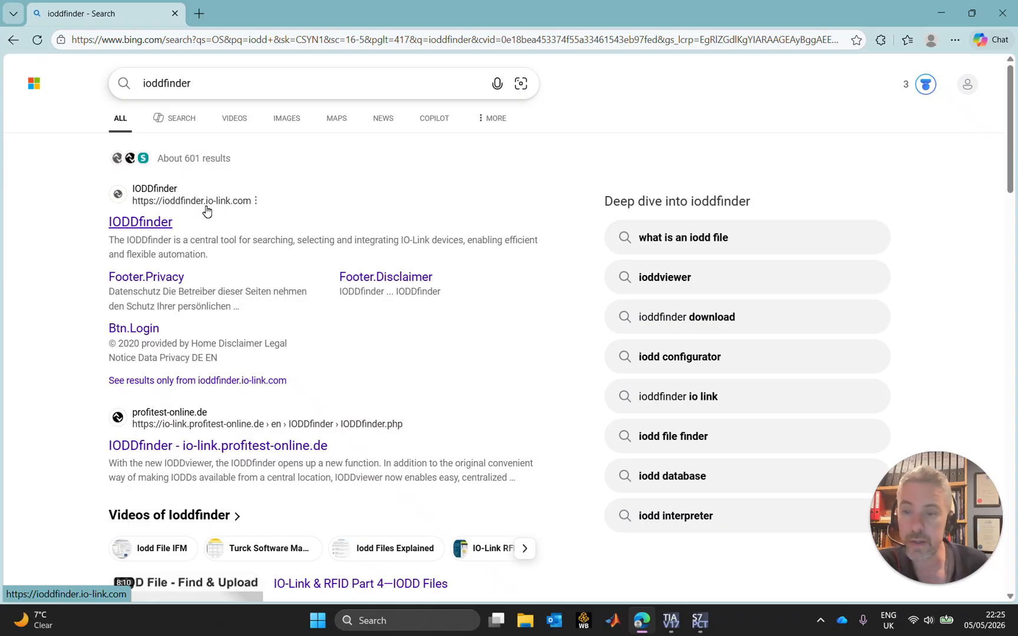
{"action": "left_click", "coordinate": [159, 223]}
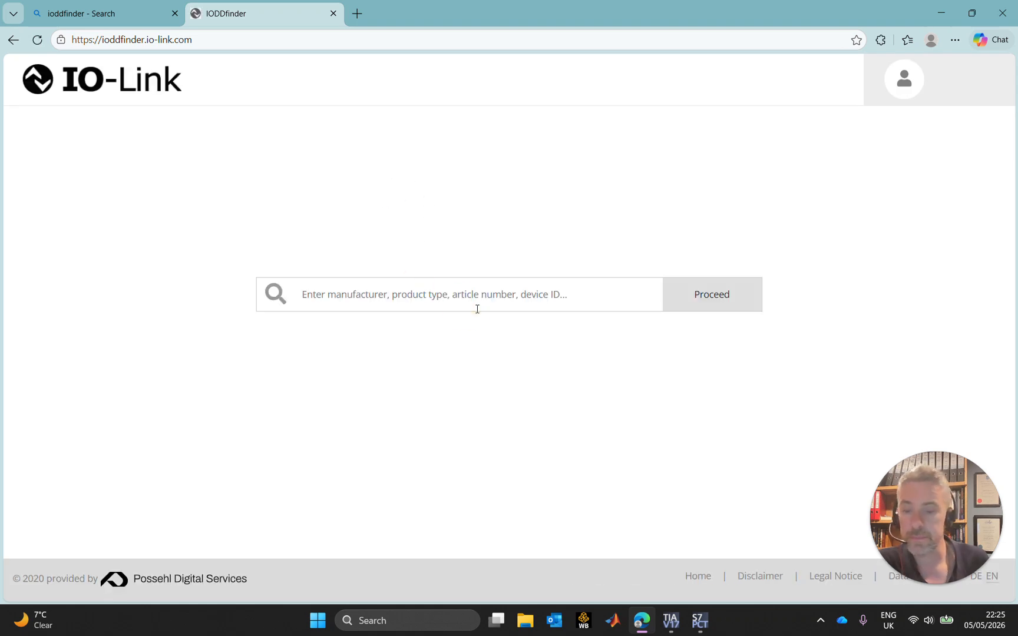
Step: Find the devices of manufacturer Balluff GmbH and filter them by the product name BNI IOL-800
{"action": "type", "text": "BALLUFF"}
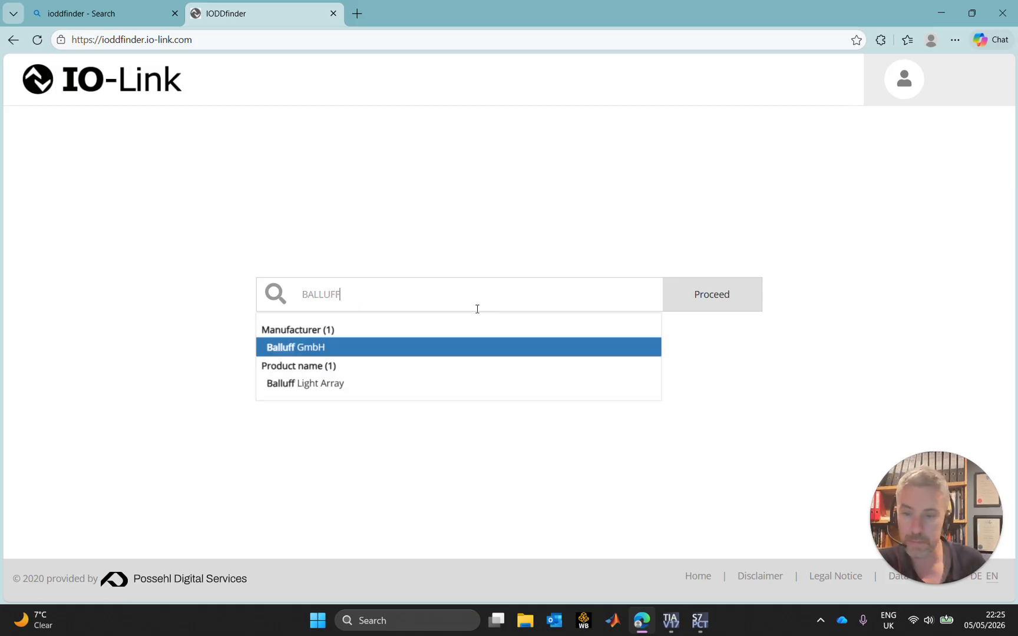
{"action": "left_click", "coordinate": [350, 349]}
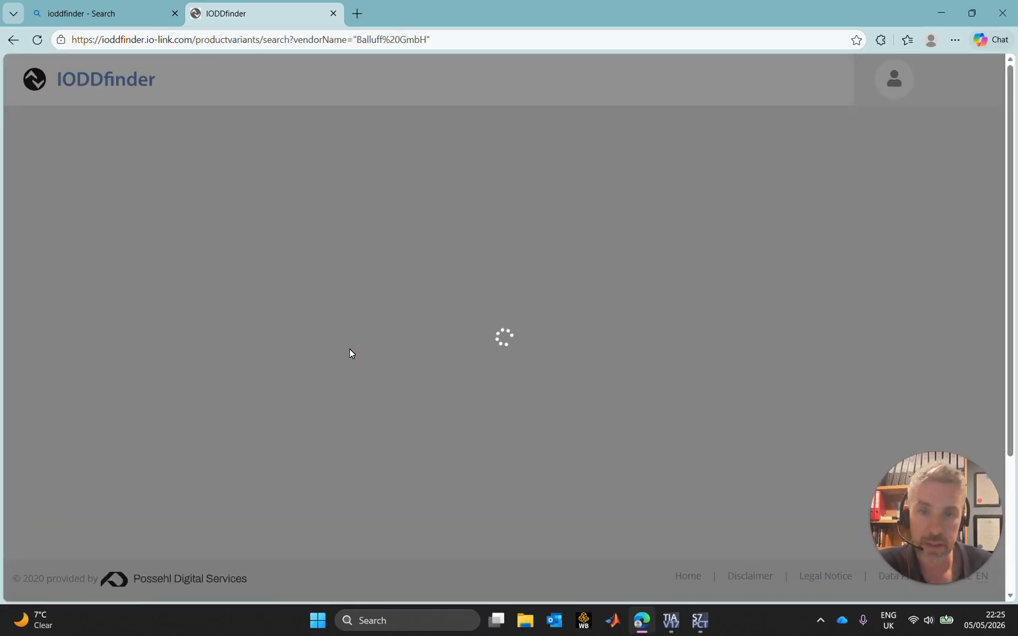
{"action": "left_click", "coordinate": [358, 122]}
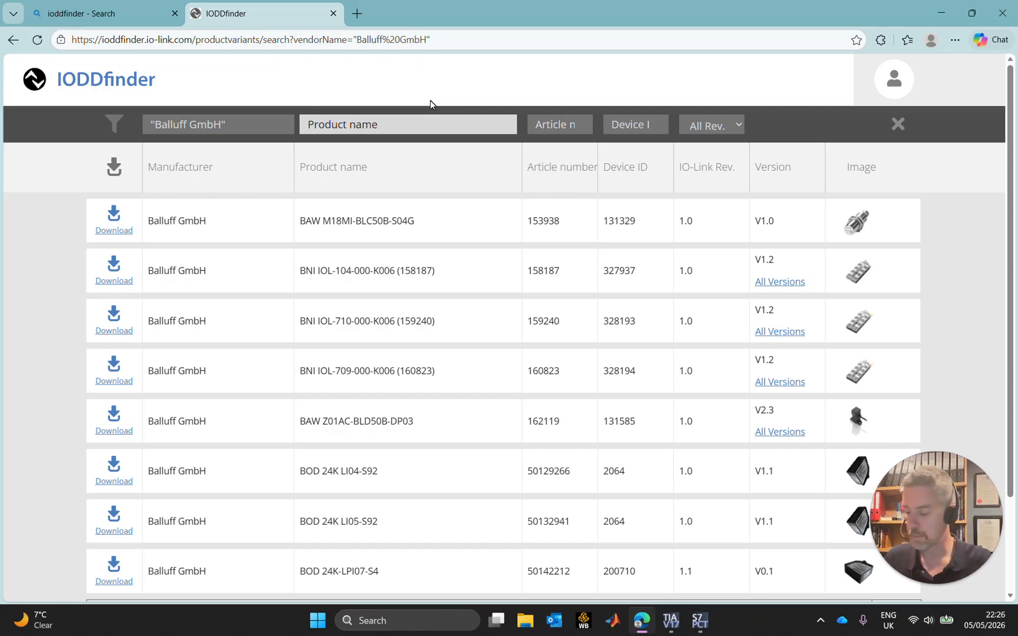
{"action": "type", "text": "N"}
{"action": "key", "text": "BackSpace"}
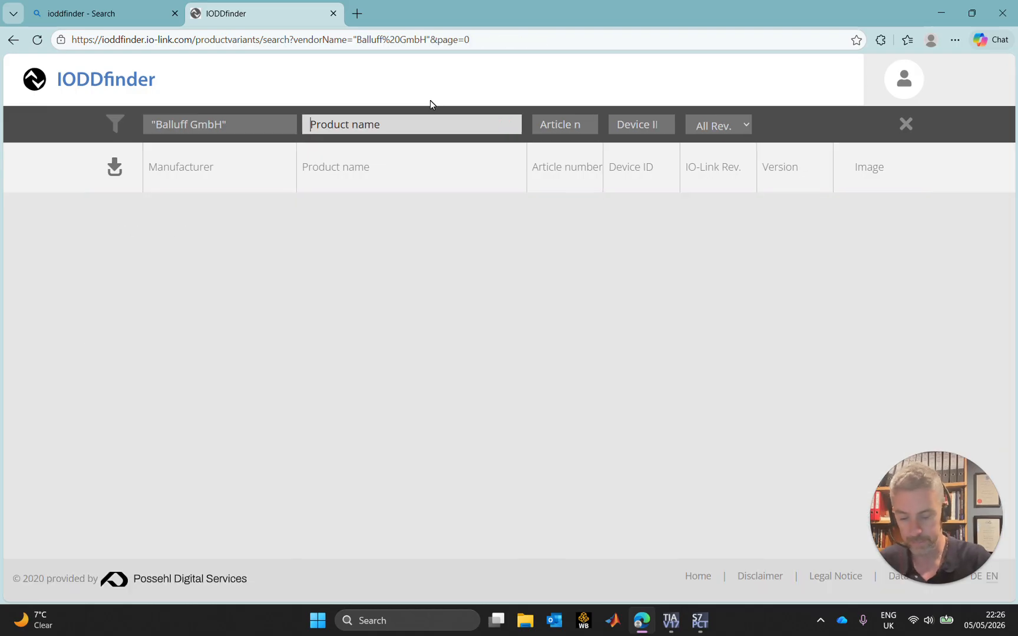
{"action": "type", "text": "BNI"}
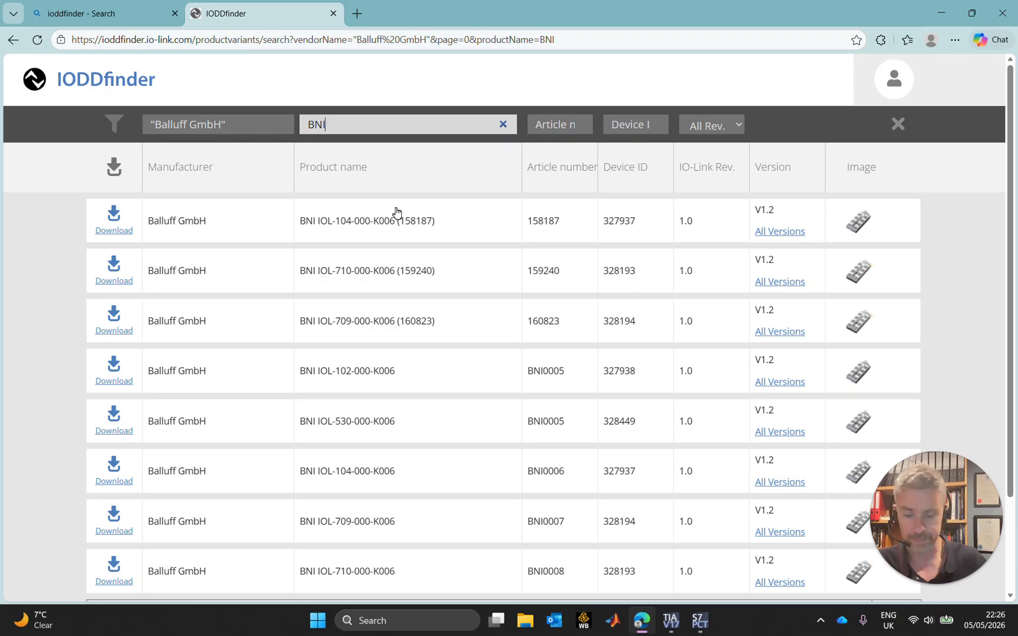
{"action": "type", "text": " I"}
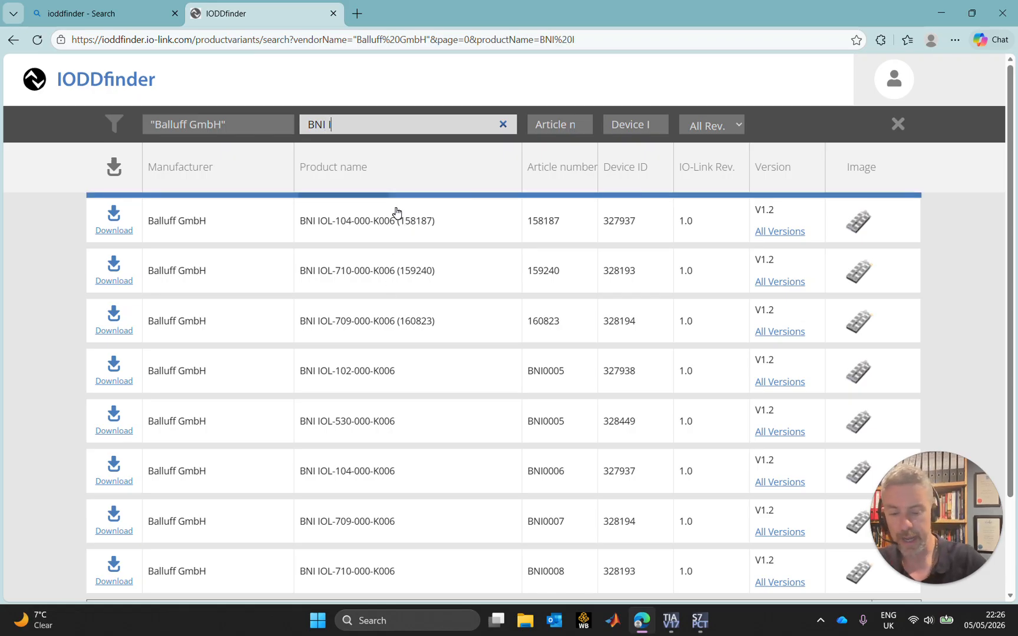
{"action": "type", "text": "OL"}
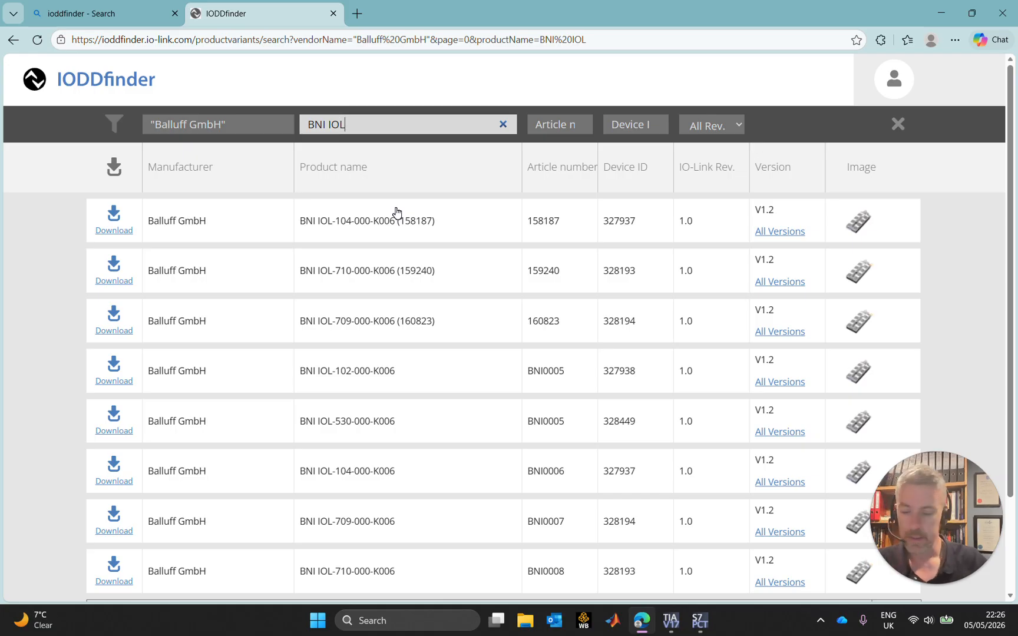
{"action": "type", "text": "-800"}
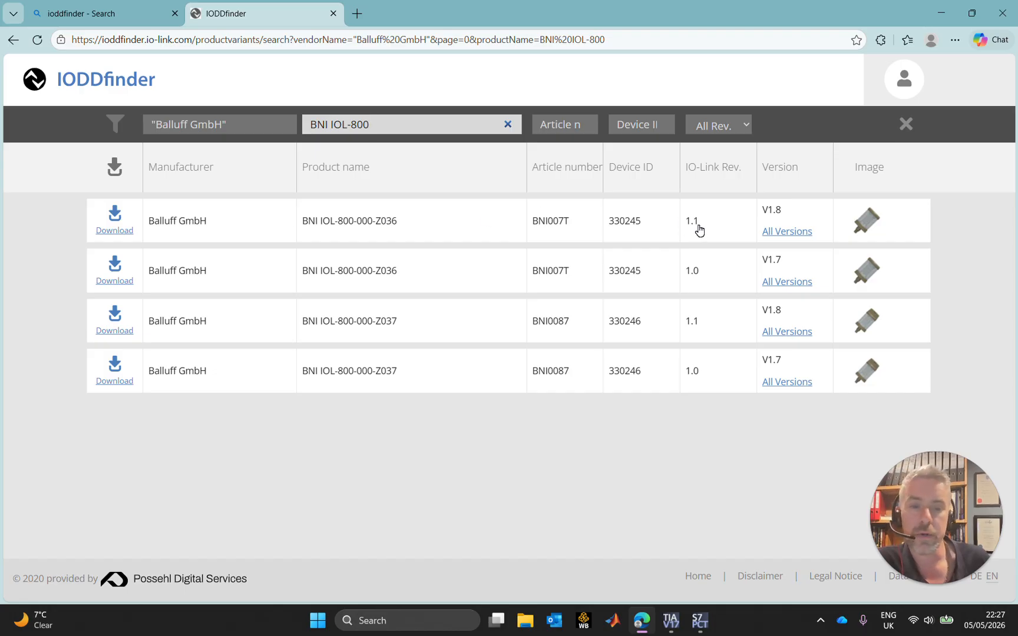
Step: Switch to S7-PCT and examine the catalog's IO Link V1.0 and V1.1 folders for available vendors and devices
{"action": "left_click", "coordinate": [696, 621]}
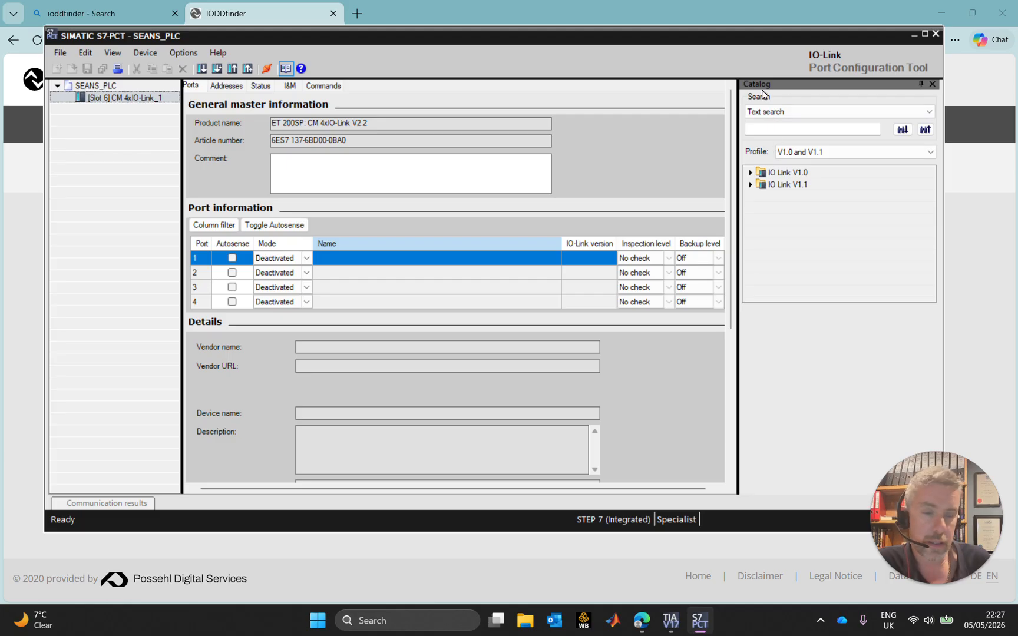
{"action": "left_click", "coordinate": [751, 173]}
{"action": "left_click", "coordinate": [750, 208]}
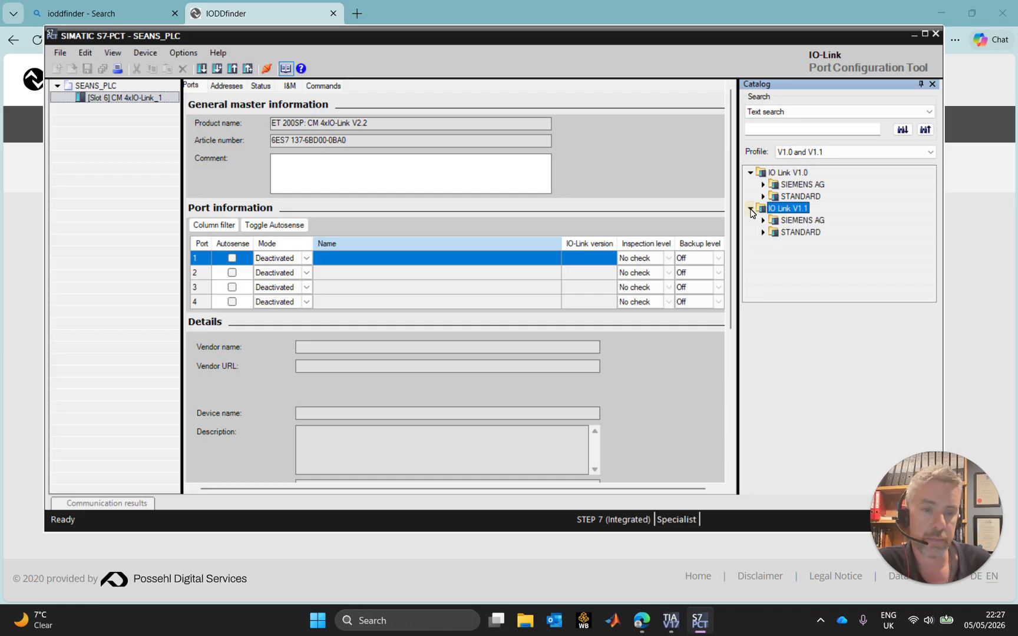
{"action": "left_click", "coordinate": [813, 221]}
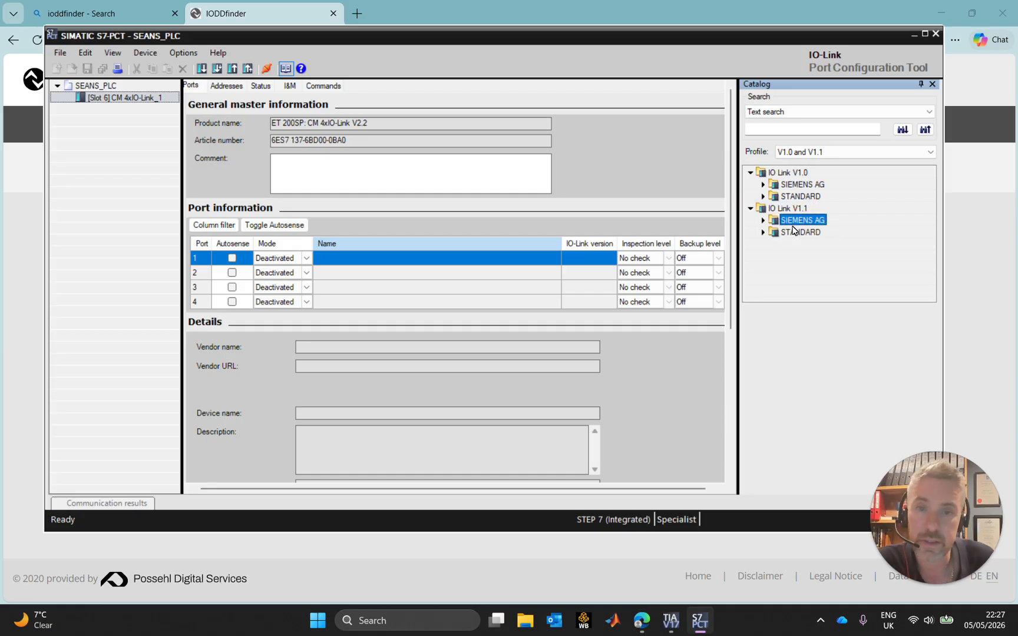
{"action": "double_click", "coordinate": [773, 222]}
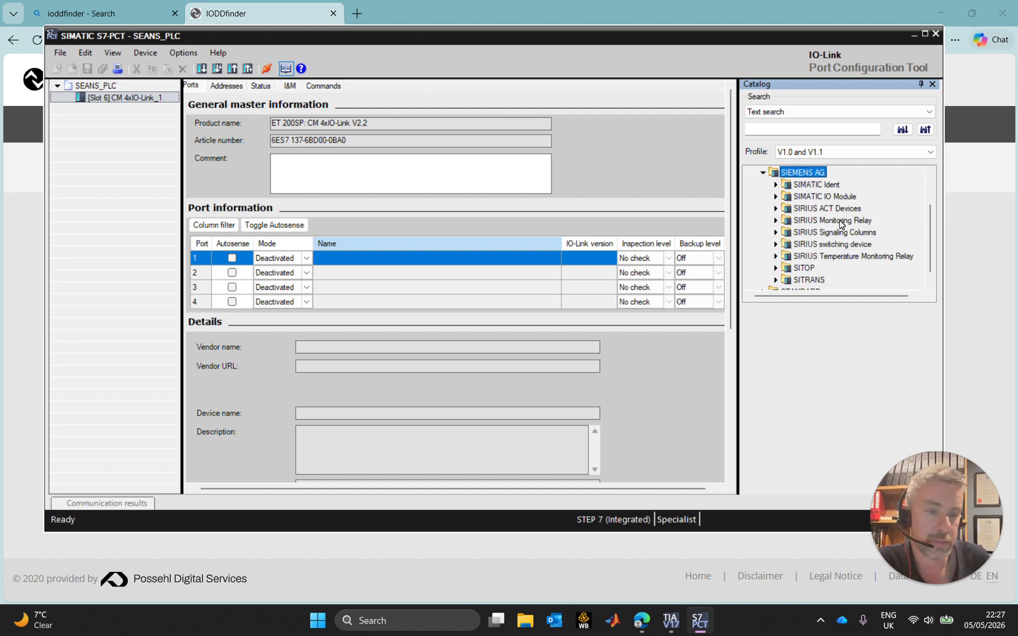
{"action": "left_click", "coordinate": [763, 172]}
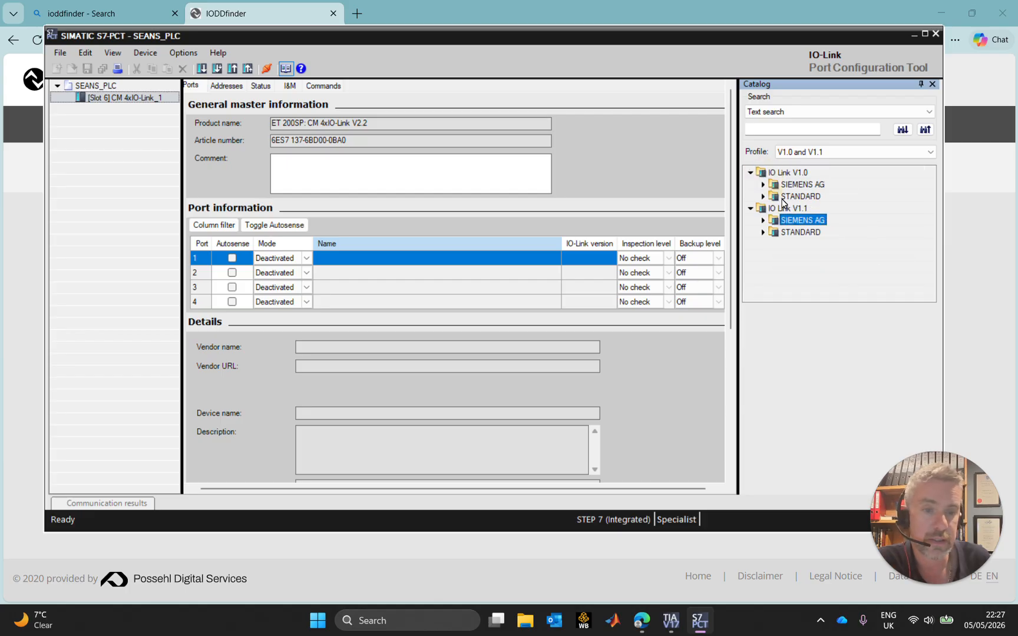
{"action": "left_click", "coordinate": [763, 232]}
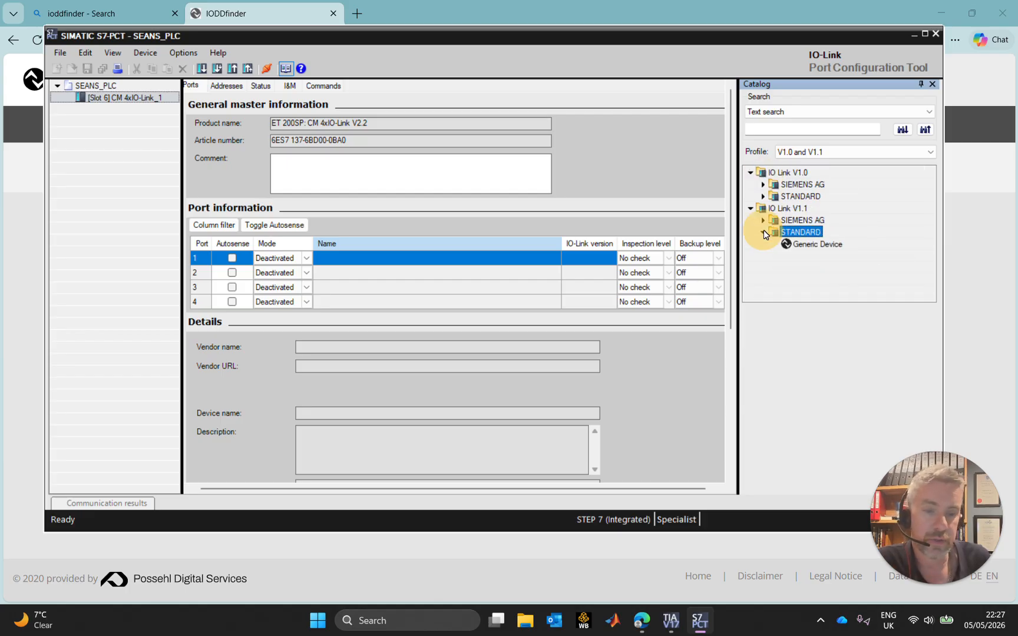
{"action": "left_click", "coordinate": [764, 232]}
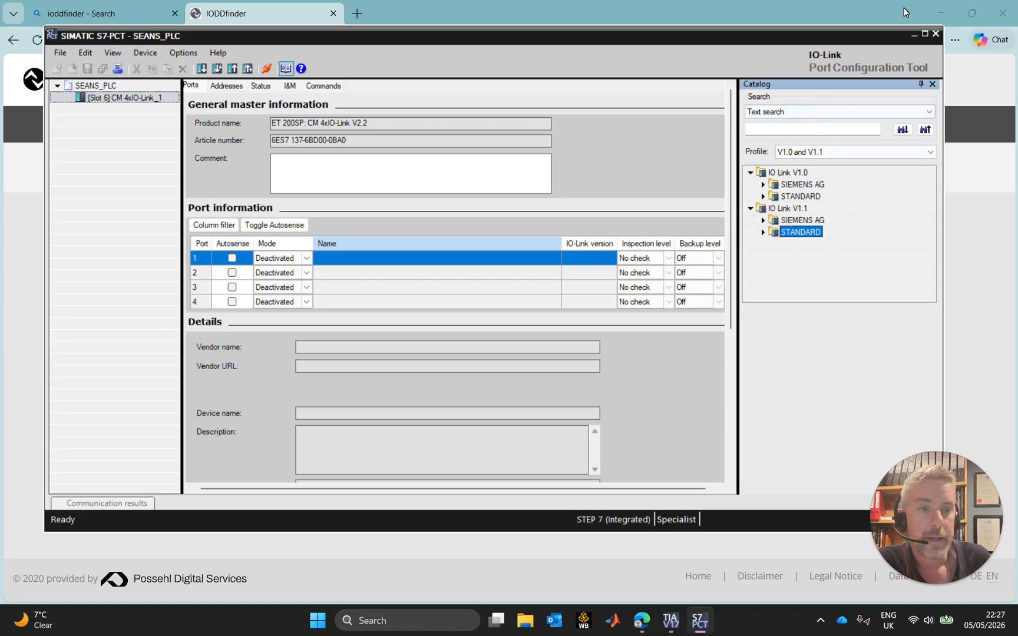
Step: Back in the browser, download the V1.8 IODD for BNI IOL-800-000-Z036 with IO-Link revision 1.1, accept the terms and minimize the browser
{"action": "left_click", "coordinate": [915, 37]}
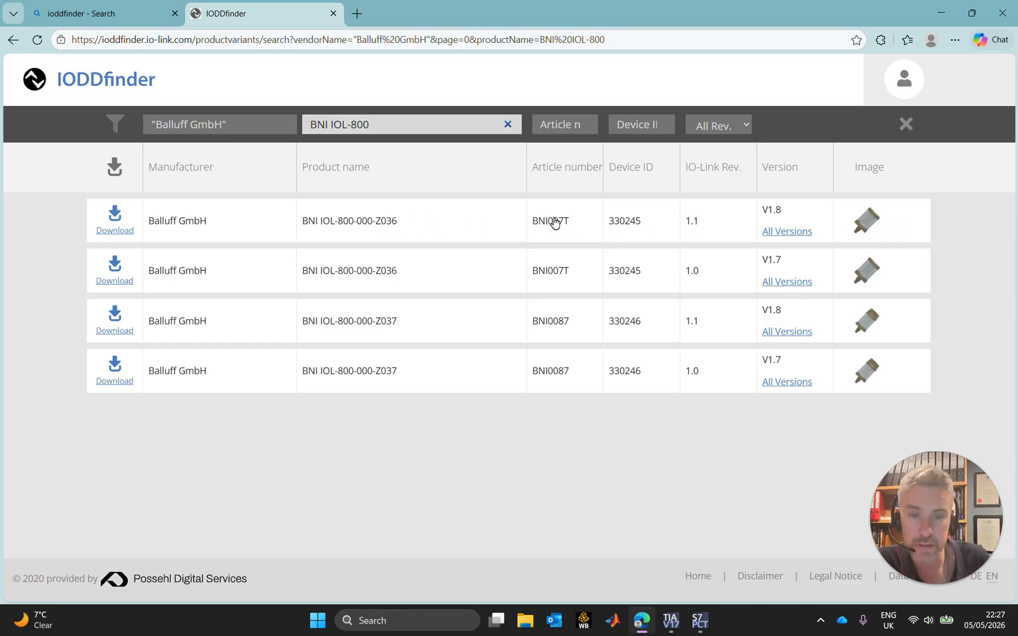
{"action": "left_click", "coordinate": [122, 234]}
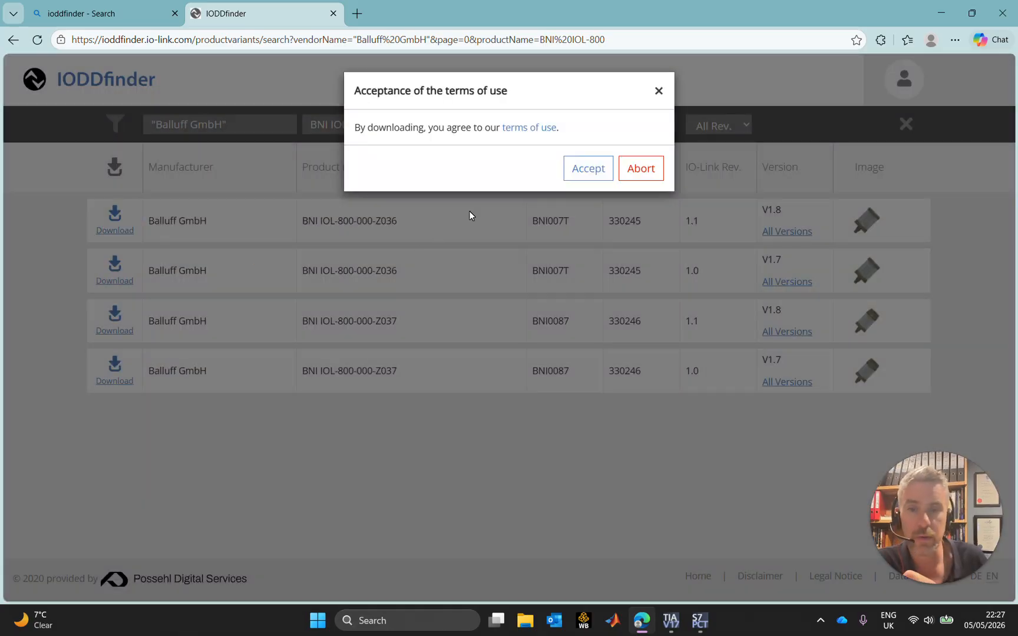
{"action": "left_click", "coordinate": [602, 173]}
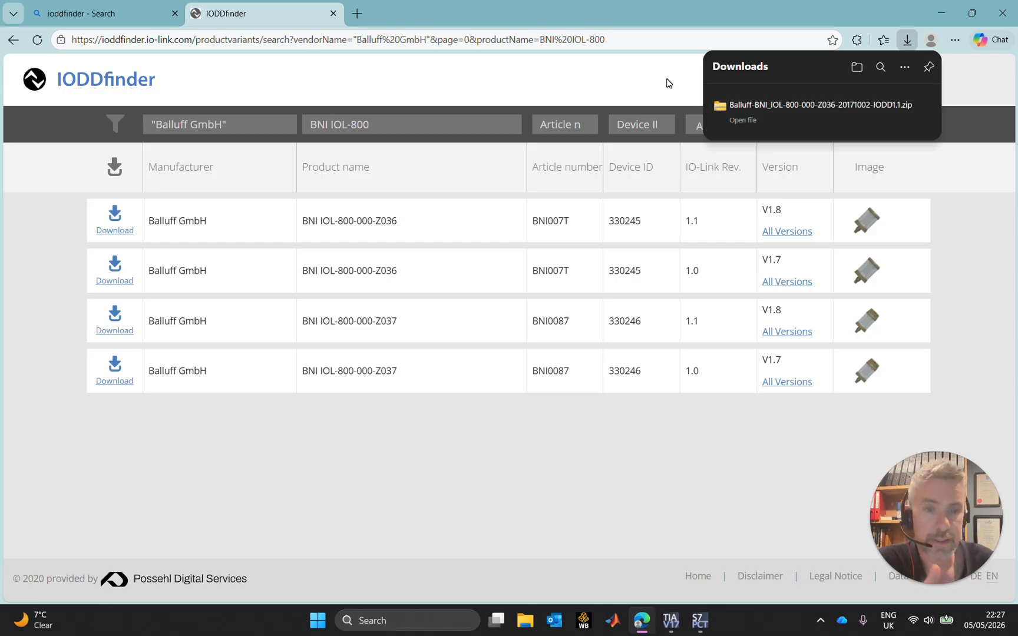
{"action": "left_click", "coordinate": [941, 13]}
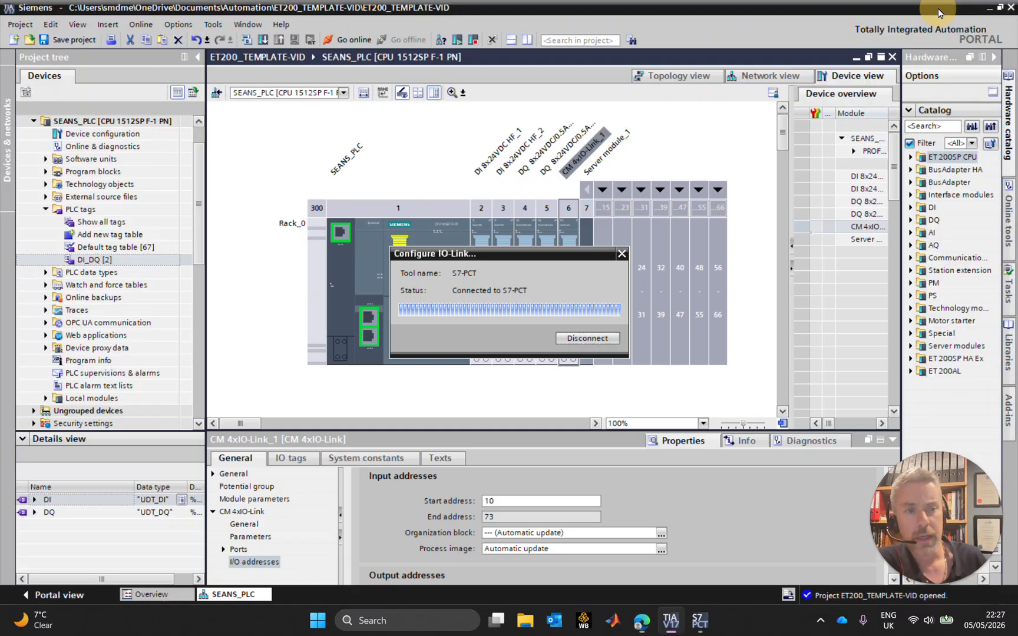
{"action": "left_click", "coordinate": [699, 620]}
{"action": "left_click", "coordinate": [183, 53]}
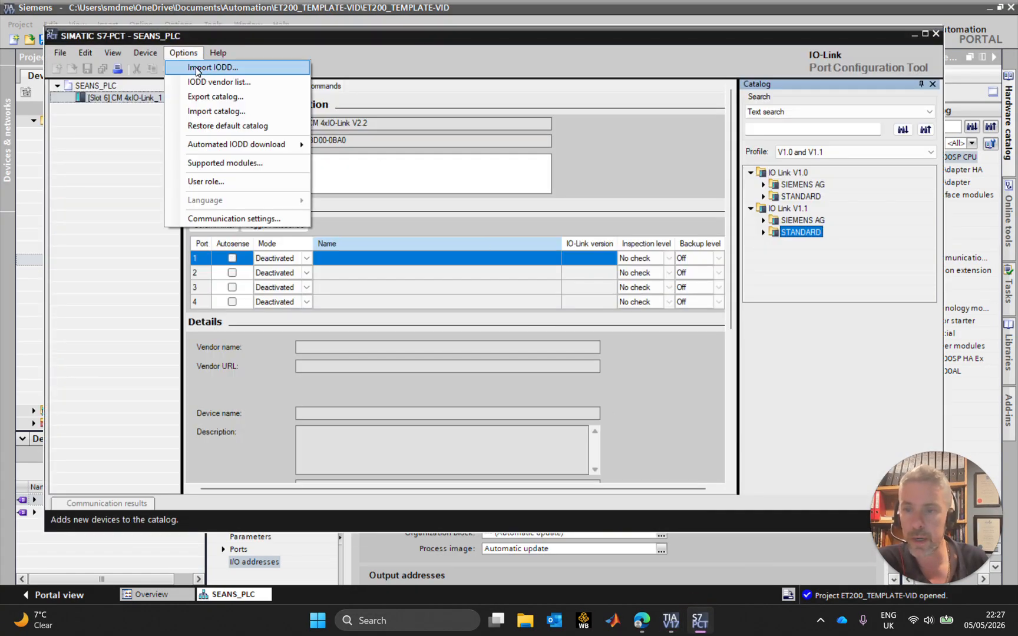
{"action": "left_click", "coordinate": [199, 69]}
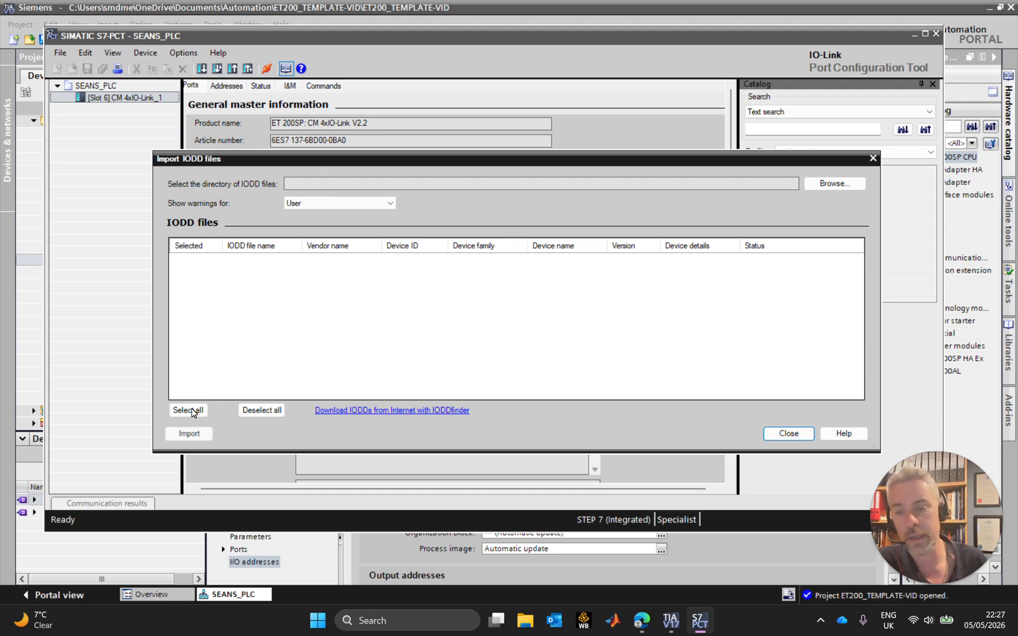
{"action": "left_click", "coordinate": [815, 183]}
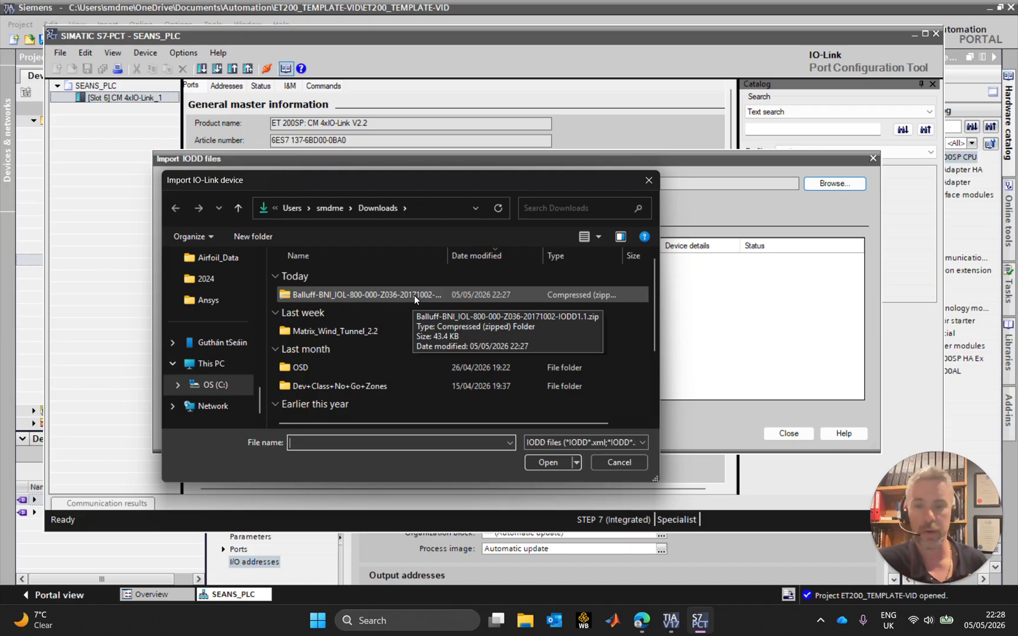
{"action": "left_click", "coordinate": [385, 294]}
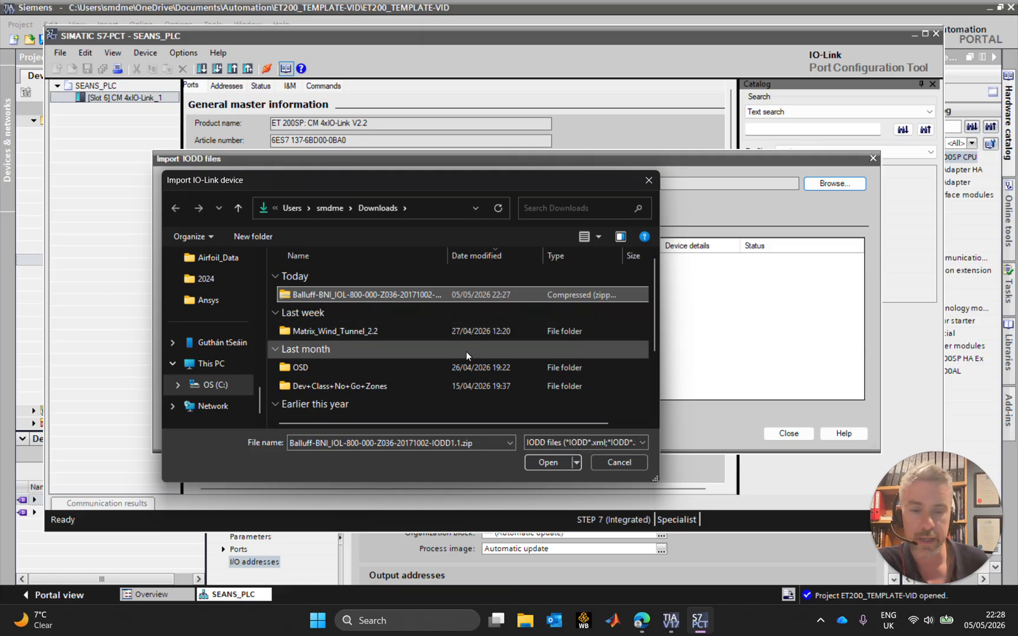
{"action": "left_click", "coordinate": [550, 463]}
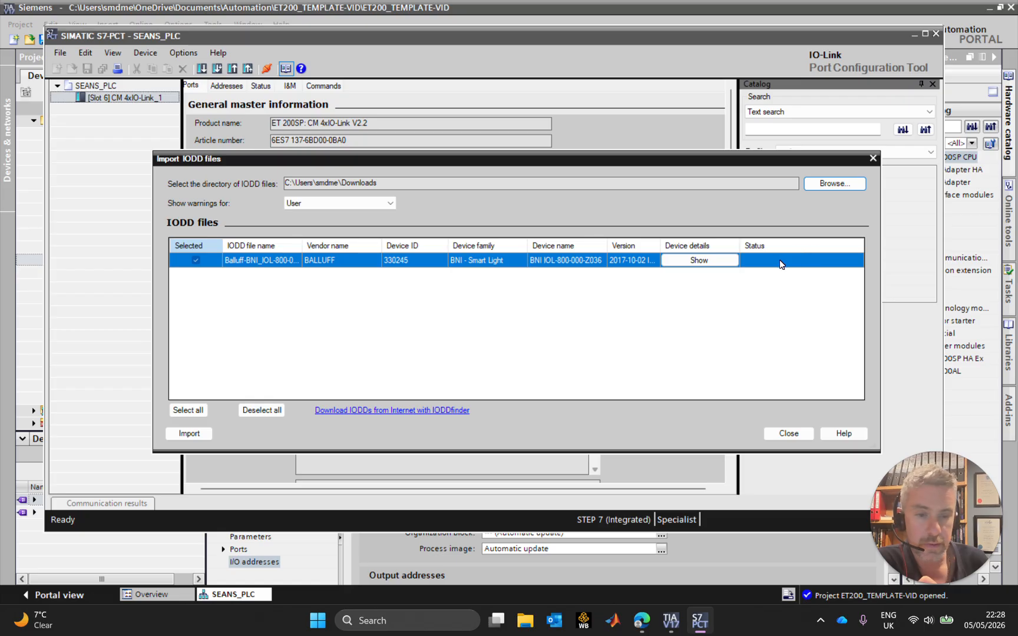
{"action": "left_click", "coordinate": [192, 432]}
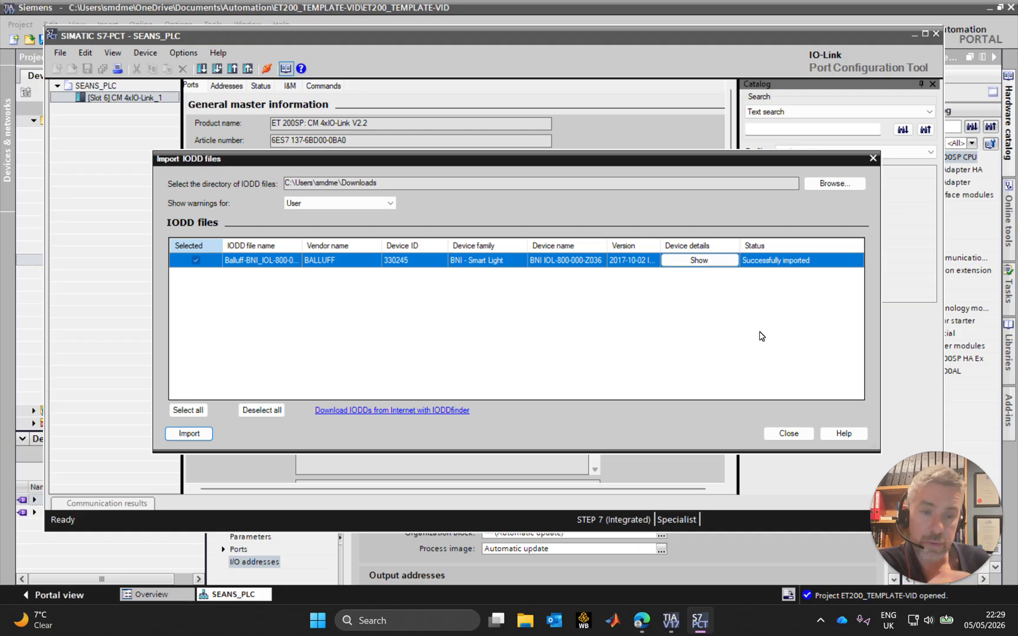
{"action": "left_click", "coordinate": [789, 434]}
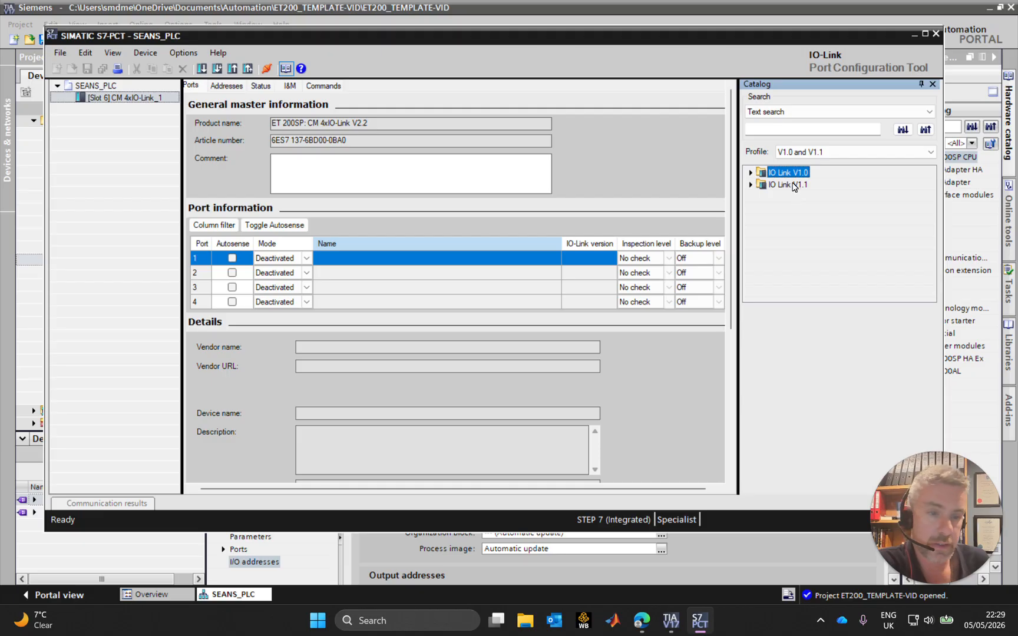
Step: Find BNI IOL-800-000-Z036 under IO Link V1.1, Balluff, BNI - Smart Light in the catalog and assign it to port 1 of the master
{"action": "left_click", "coordinate": [750, 184]}
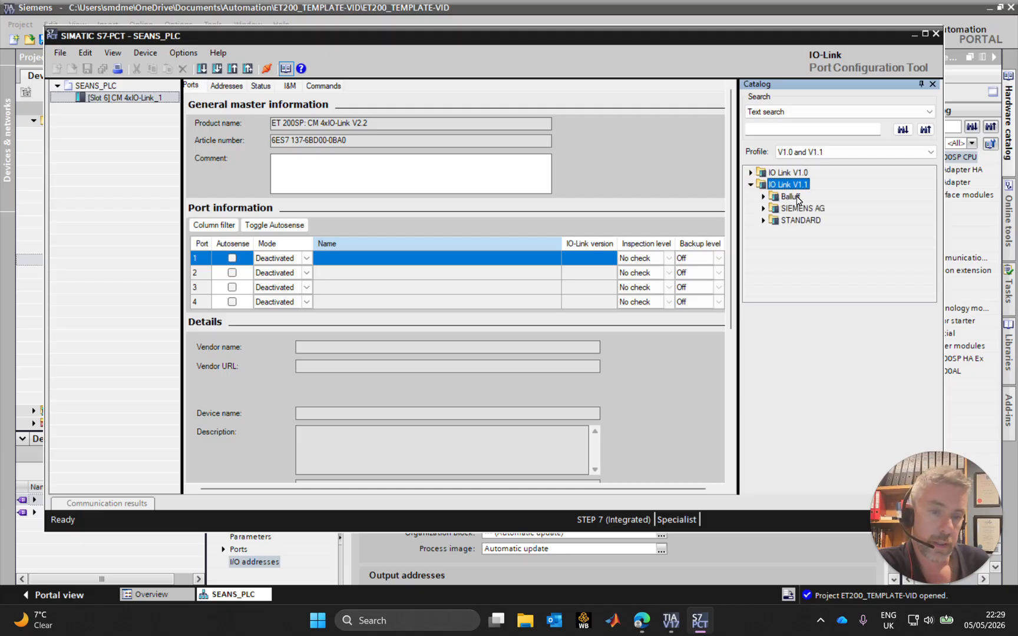
{"action": "left_click", "coordinate": [790, 196]}
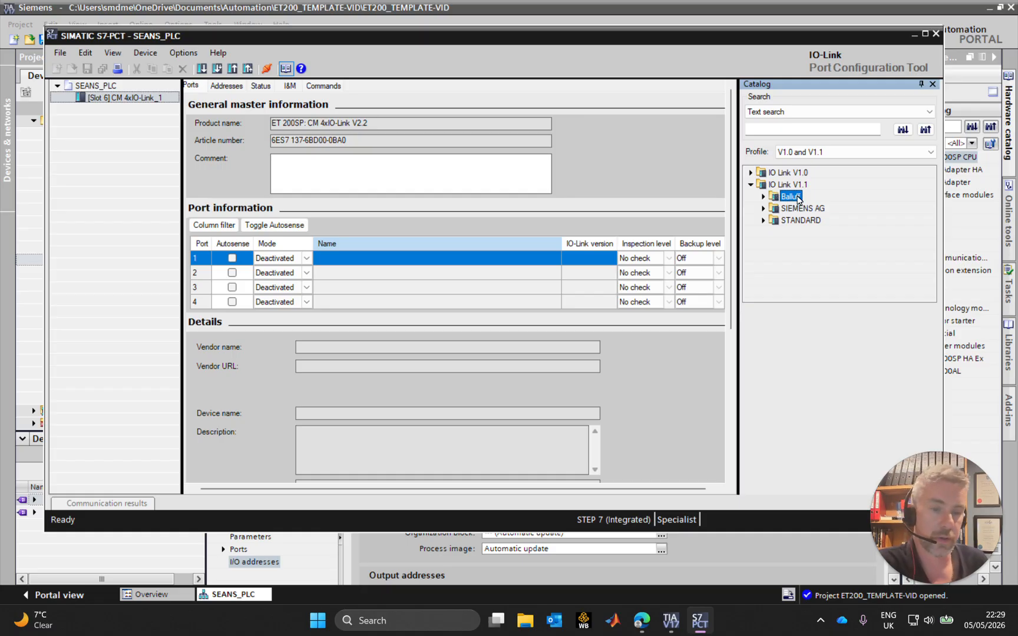
{"action": "left_click", "coordinate": [750, 172]}
{"action": "left_click", "coordinate": [792, 173]}
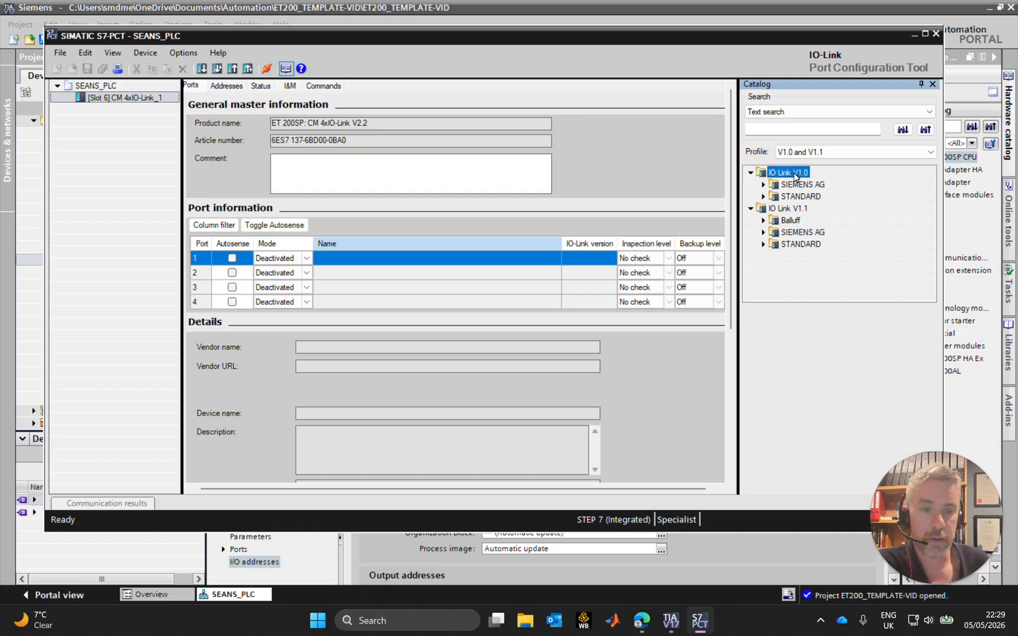
{"action": "left_click", "coordinate": [750, 172]}
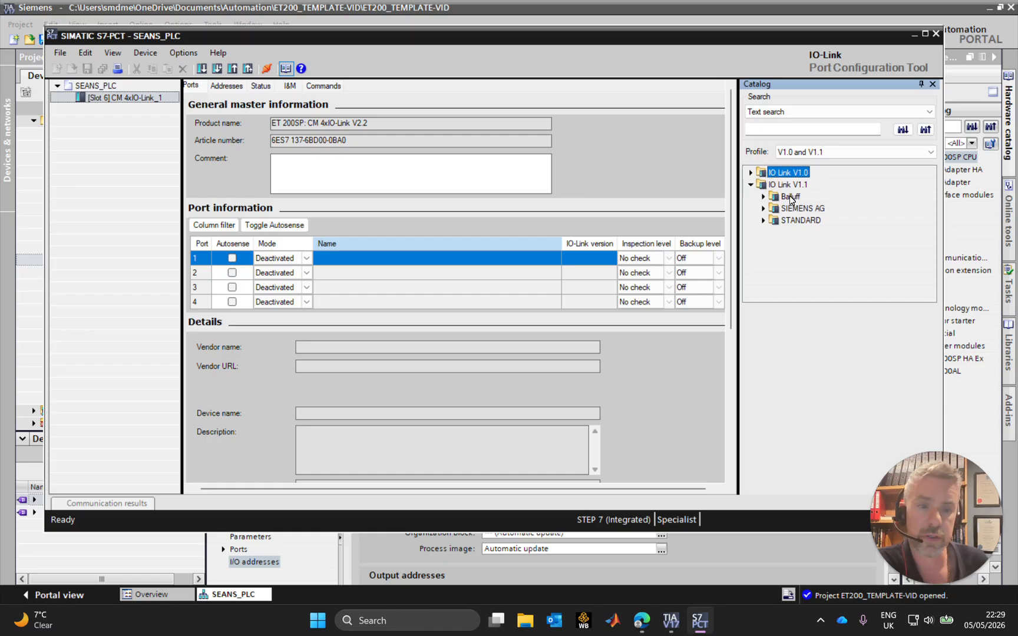
{"action": "double_click", "coordinate": [772, 198]}
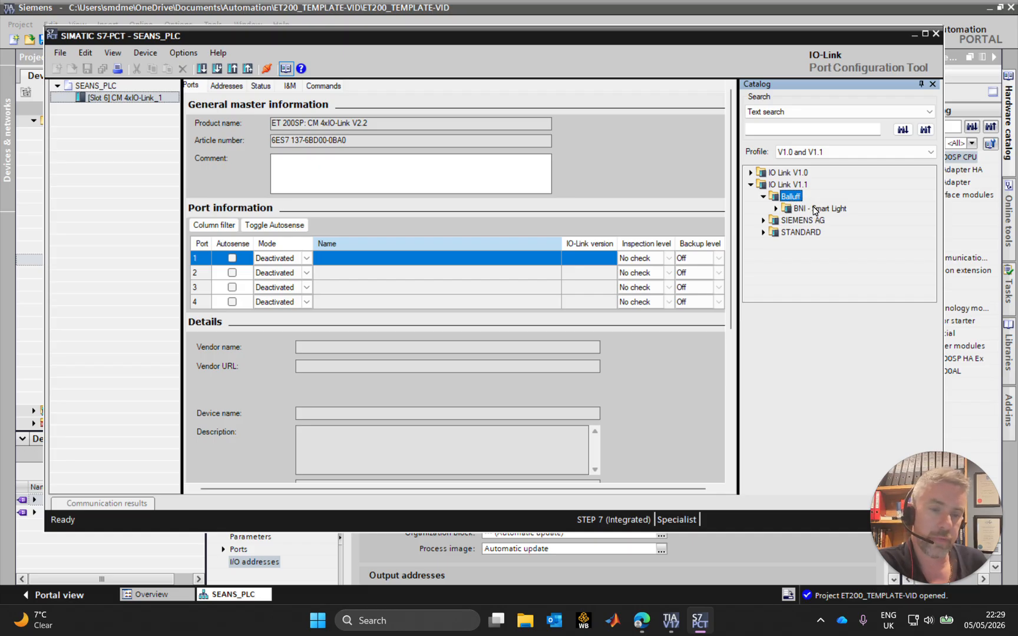
{"action": "double_click", "coordinate": [793, 210]}
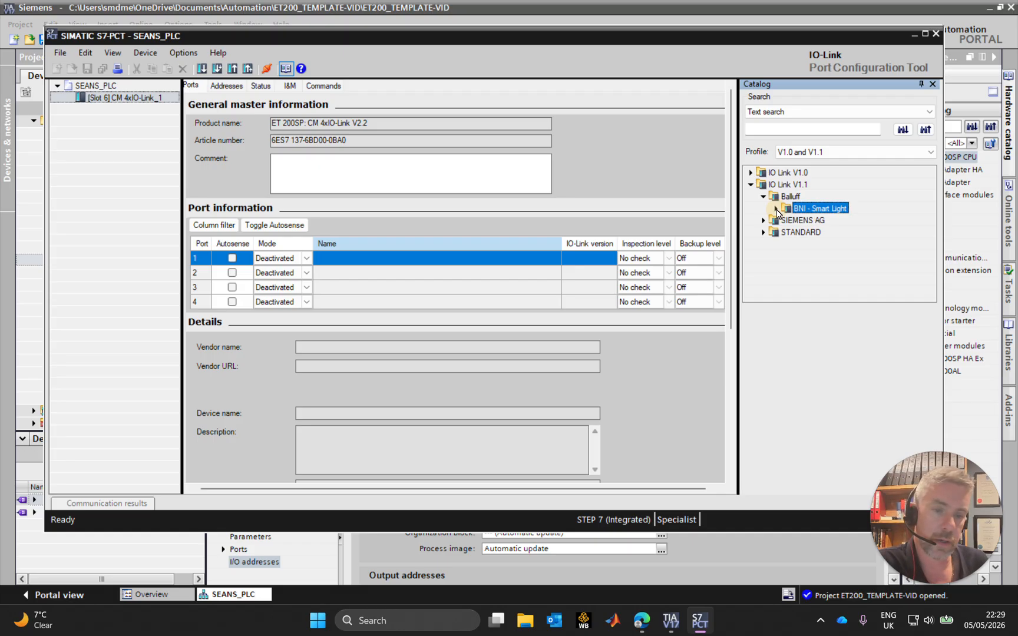
{"action": "left_click", "coordinate": [826, 220]}
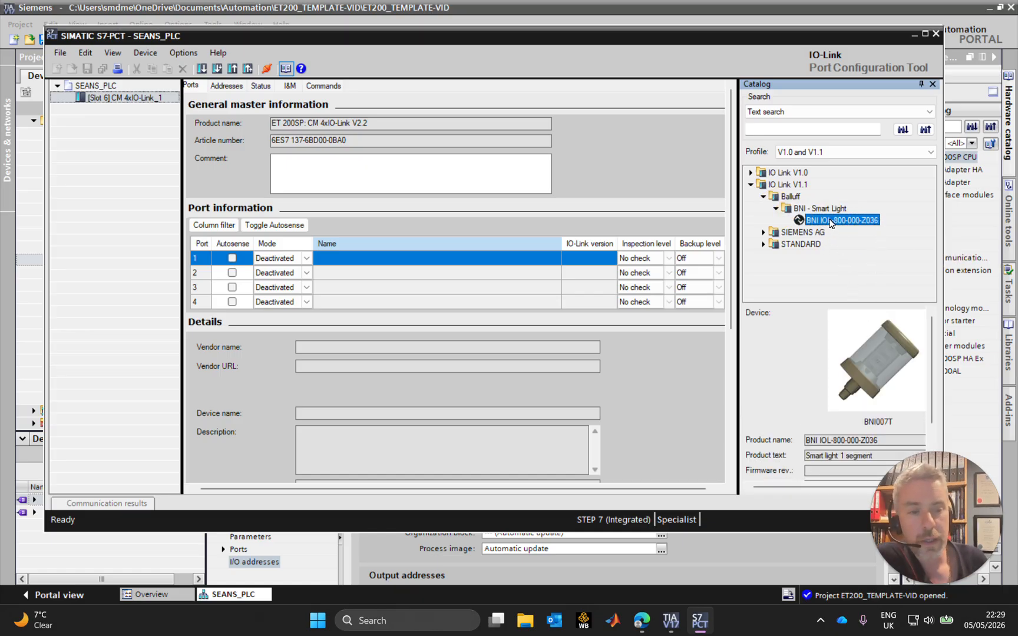
{"action": "left_click_drag", "start_coordinate": [829, 219], "coordinate": [453, 264]}
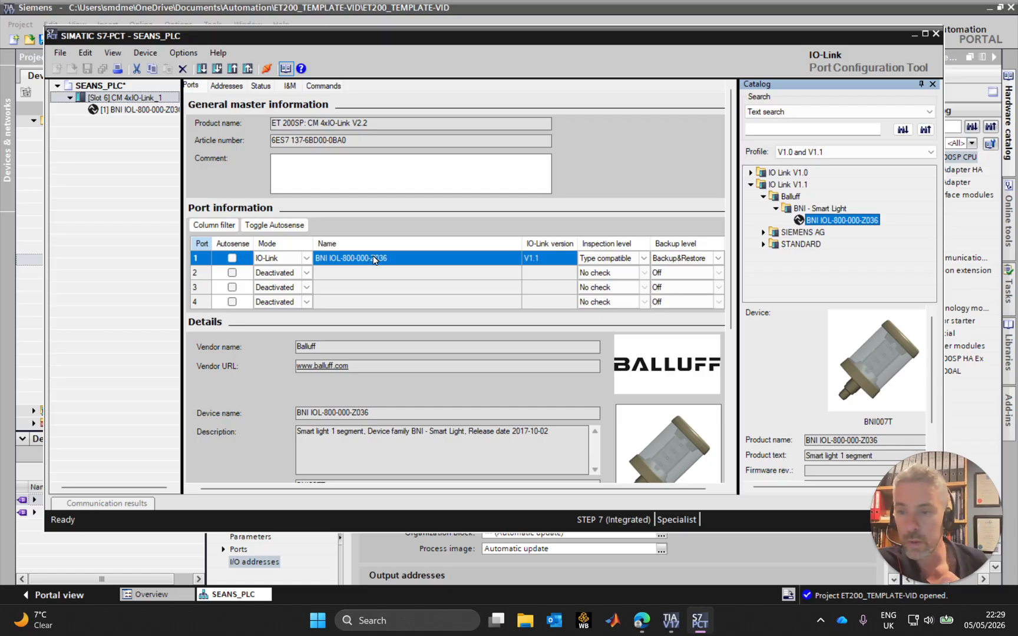
Step: Examine the identification data of the device on port 1 and its port details on the CM 4xIO-Link master
{"action": "left_click", "coordinate": [136, 109]}
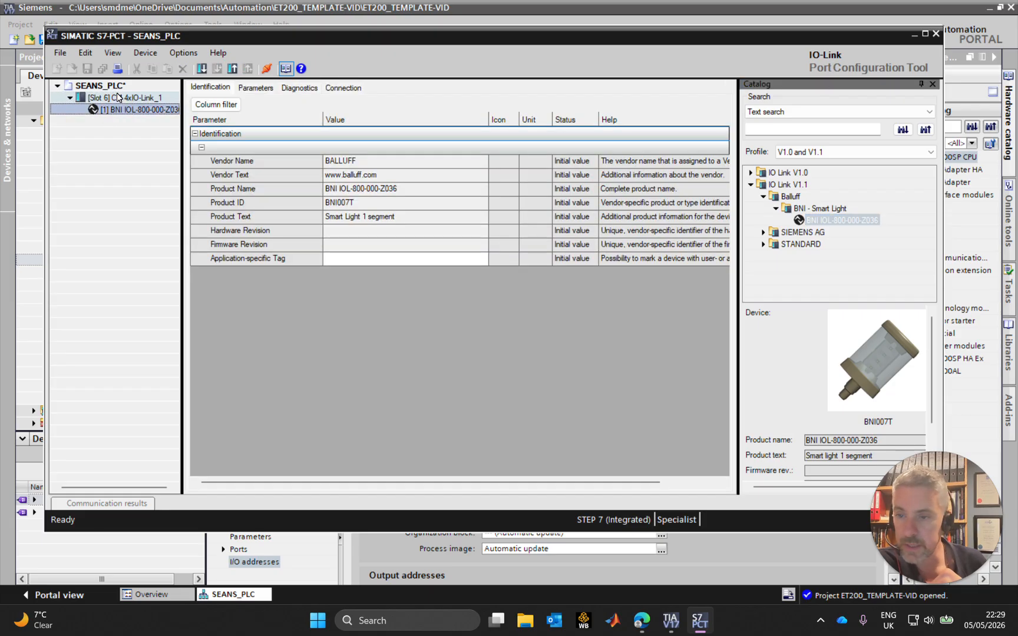
{"action": "left_click", "coordinate": [110, 88]}
{"action": "left_click", "coordinate": [114, 97]}
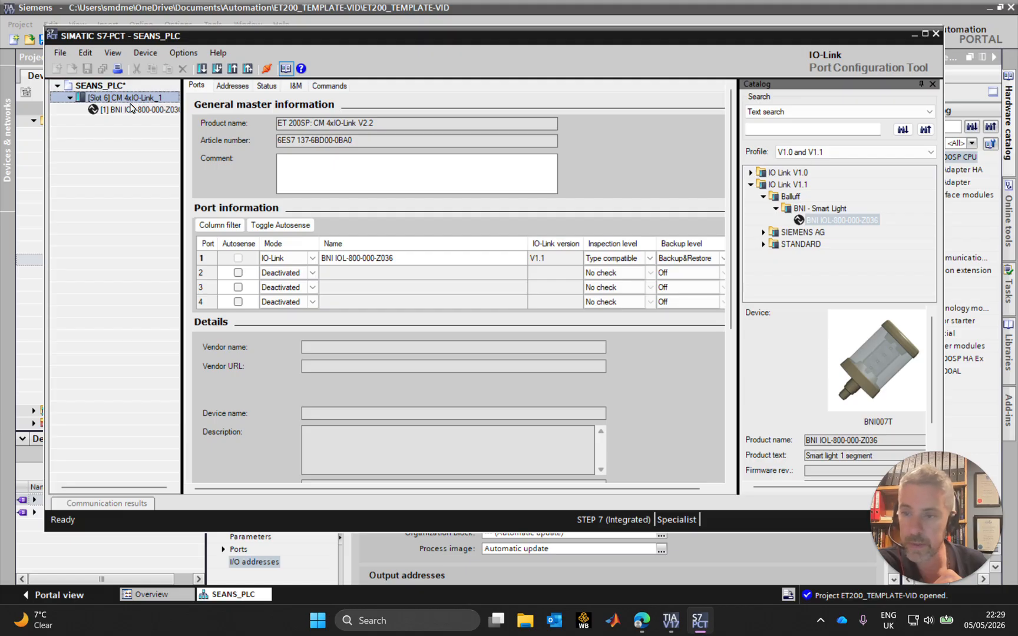
{"action": "left_click", "coordinate": [133, 110]}
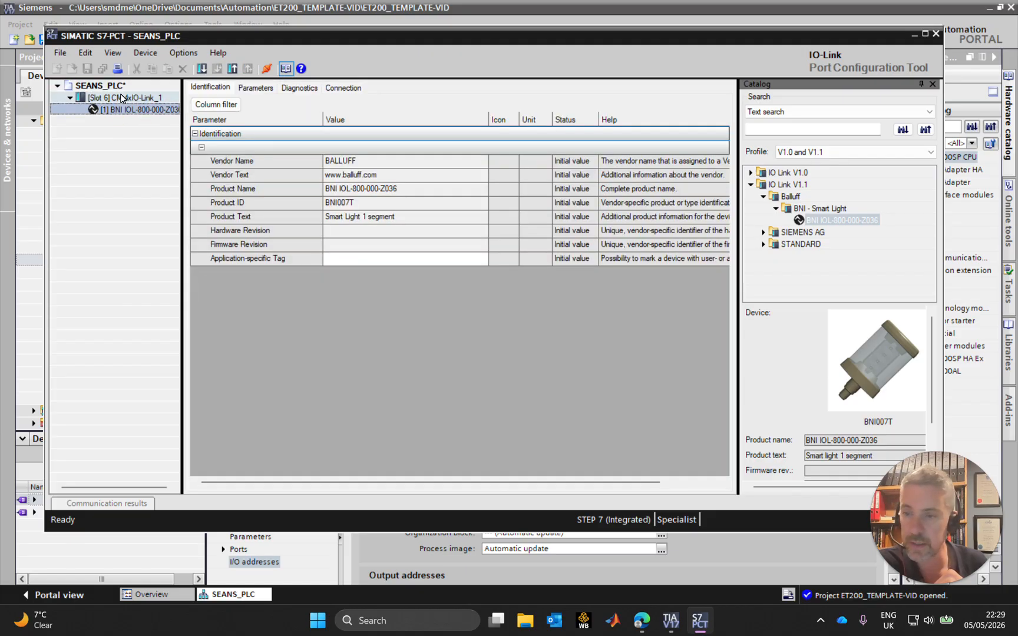
{"action": "left_click", "coordinate": [122, 98]}
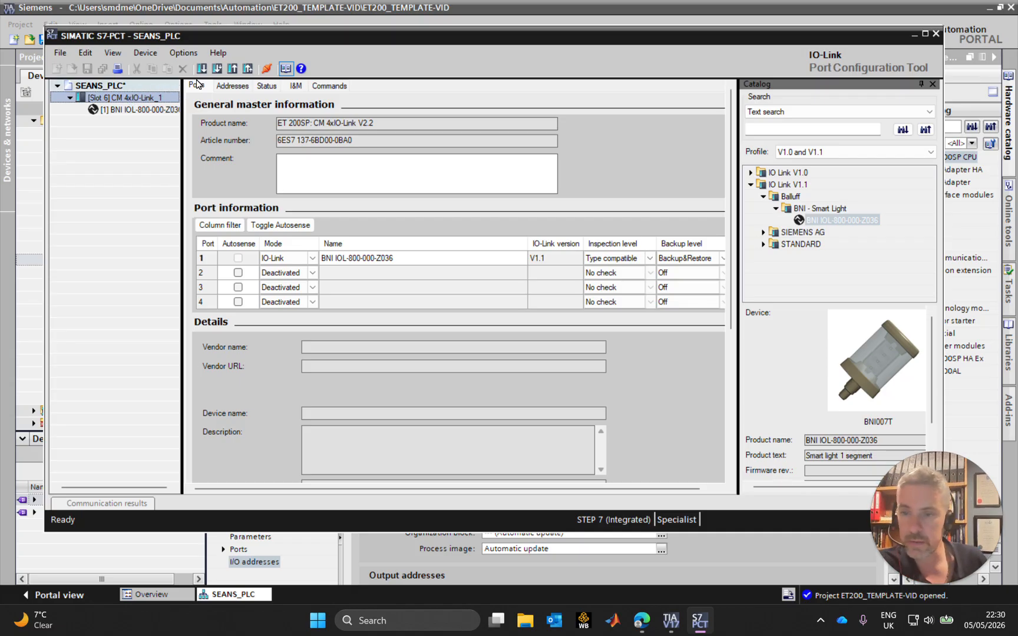
{"action": "left_click", "coordinate": [374, 262]}
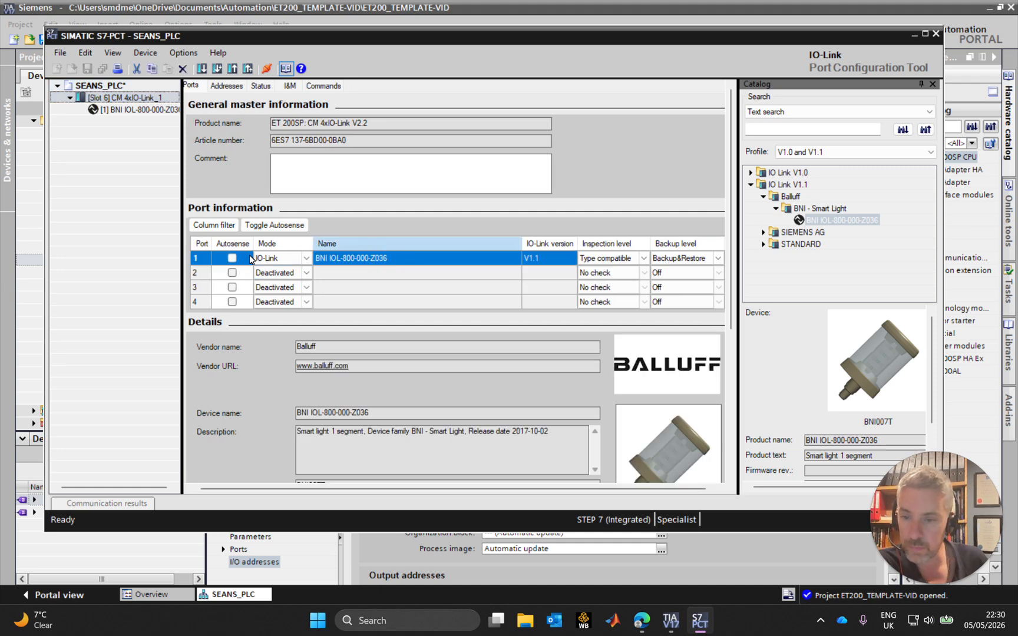
Step: Show the master's process data with PLC addresses, checking the module's I/O addresses in TIA Portal, and widen the process data Name column
{"action": "left_click", "coordinate": [227, 85]}
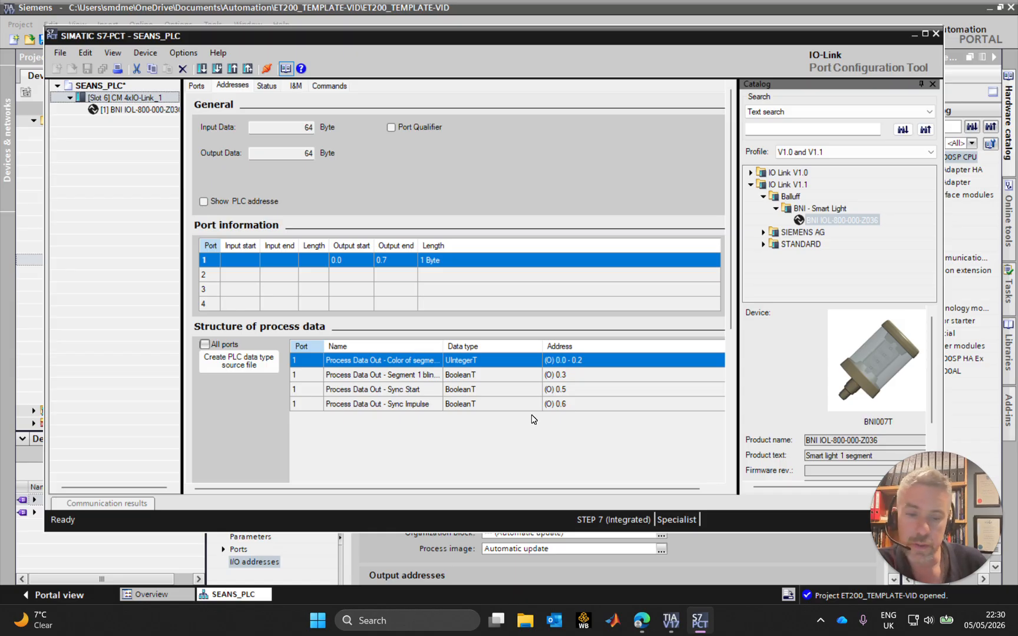
{"action": "left_click", "coordinate": [670, 620]}
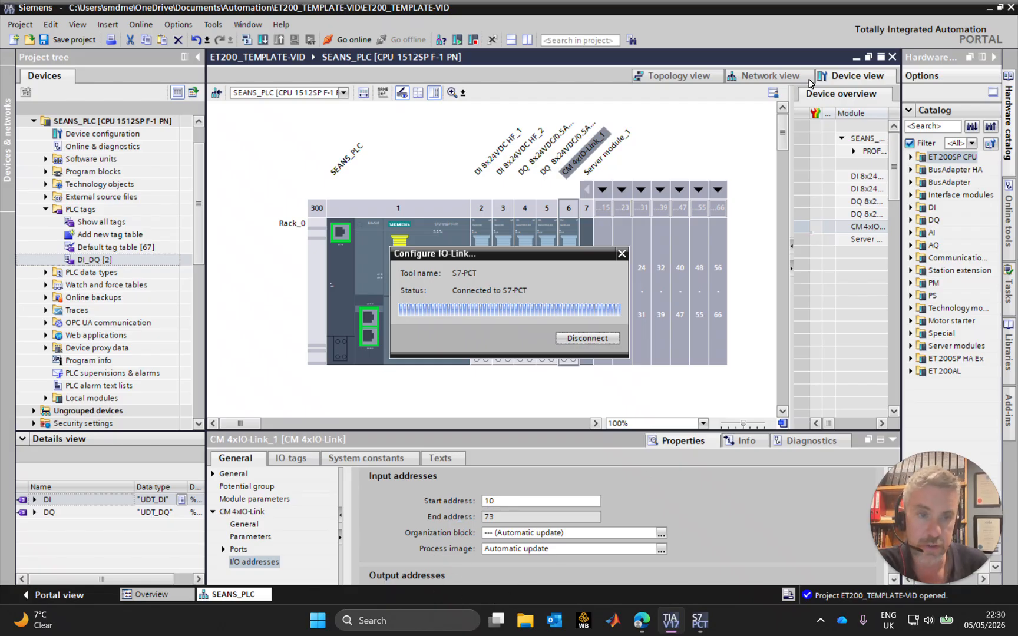
{"action": "left_click", "coordinate": [699, 620]}
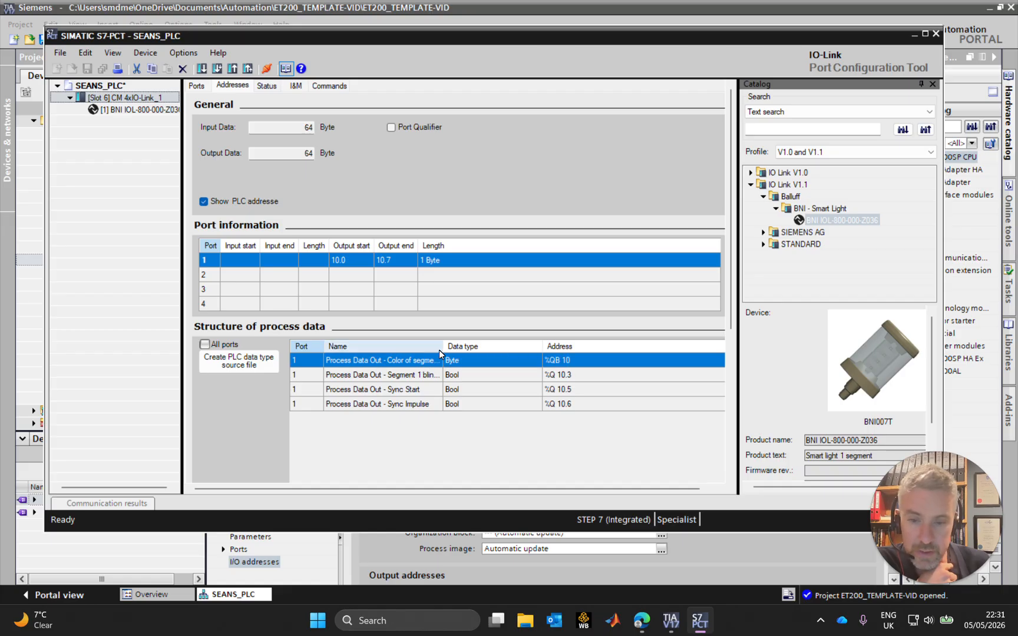
{"action": "left_click_drag", "start_coordinate": [442, 347], "coordinate": [481, 341]}
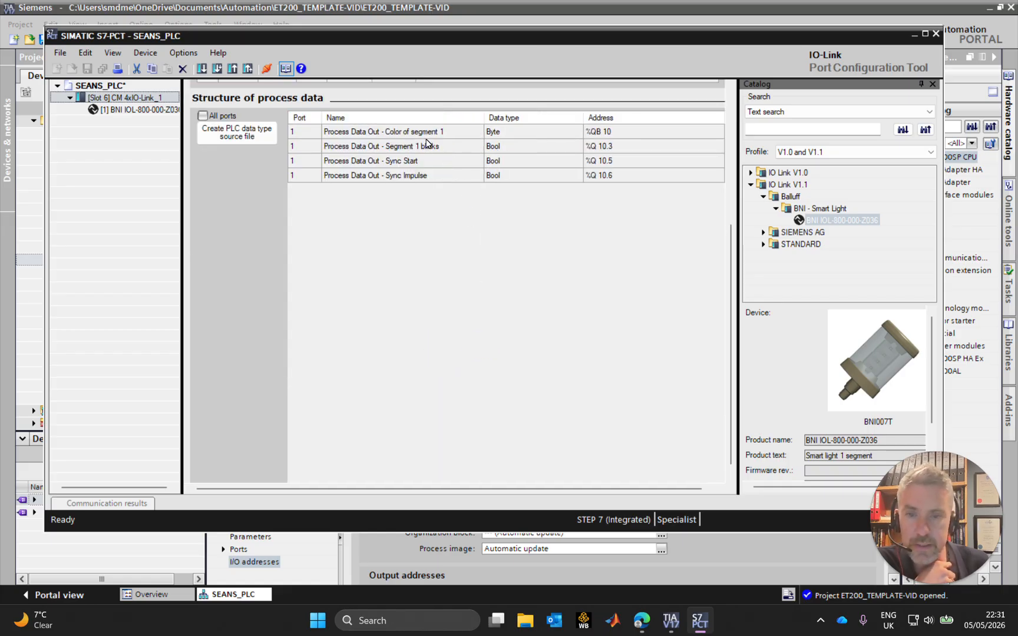
{"action": "scroll", "coordinate": [427, 145], "scroll_direction": "up", "scroll_amount": 5}
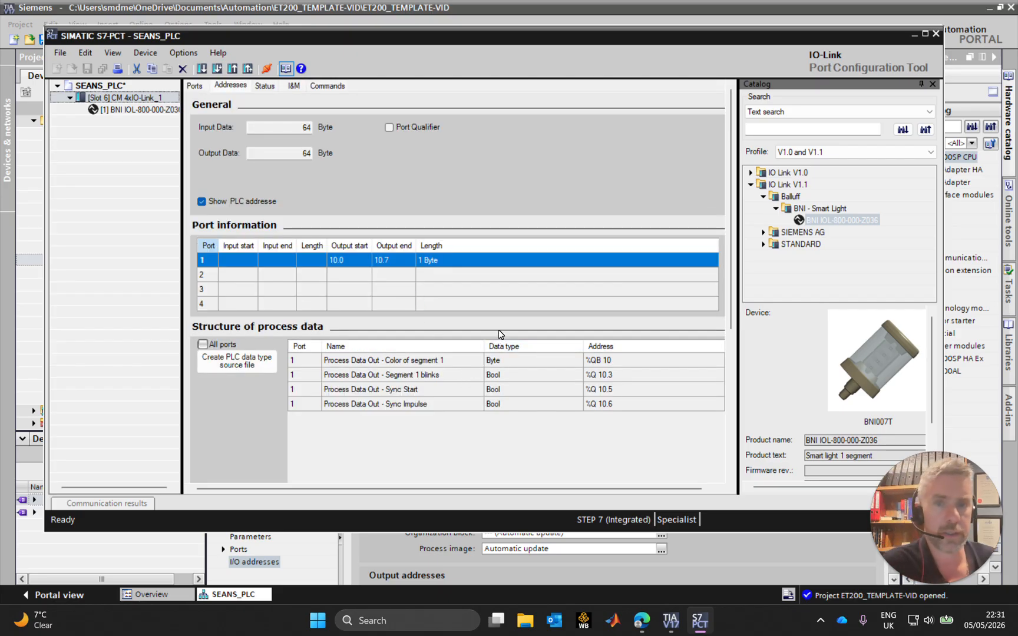
Step: Examine the data type and PLC address of each process data output, from Color of segment 1 to Sync Impulse
{"action": "left_click", "coordinate": [386, 361]}
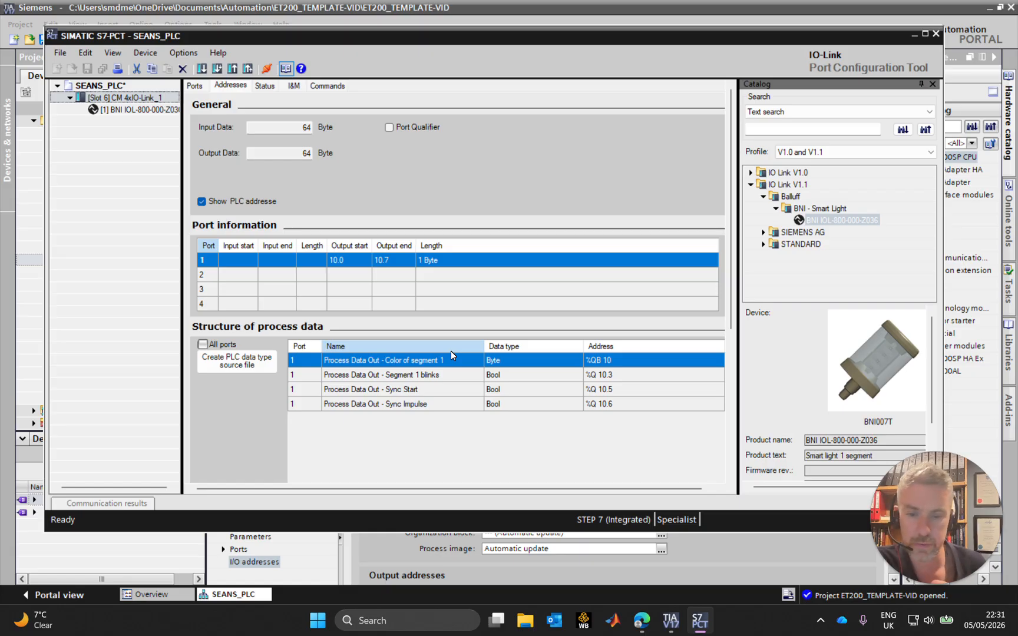
{"action": "left_click", "coordinate": [538, 376]}
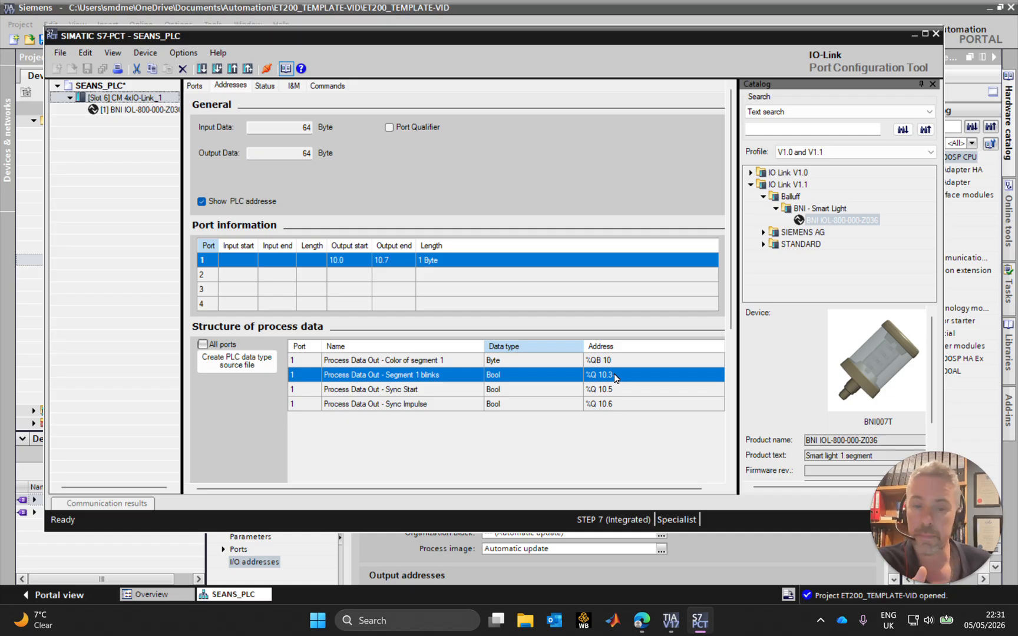
{"action": "left_click", "coordinate": [432, 393]}
{"action": "left_click", "coordinate": [429, 404]}
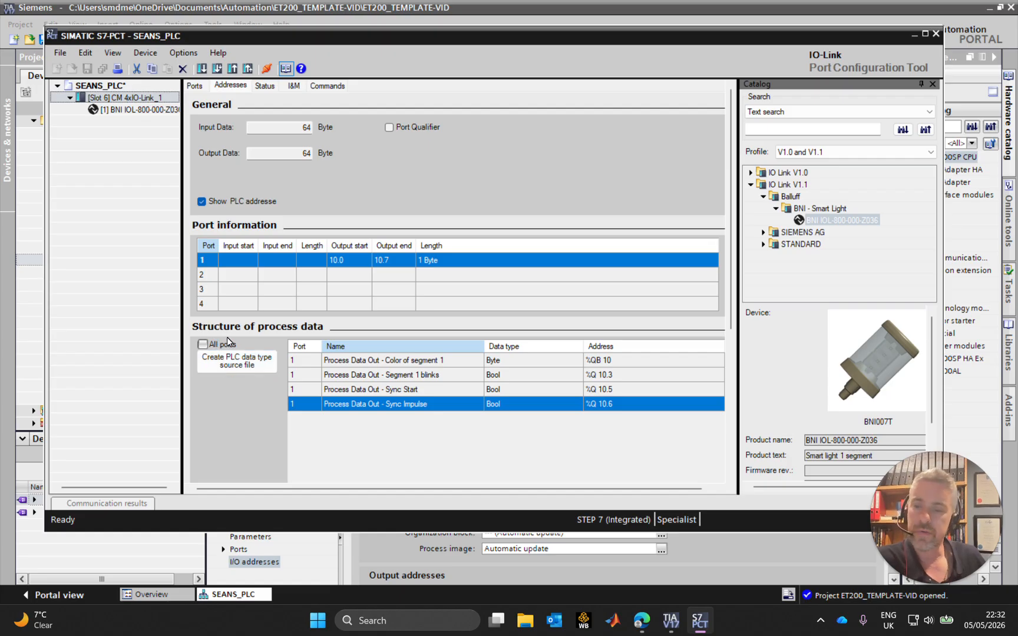
Step: Enable the All ports option for the structure of process data
{"action": "left_click", "coordinate": [203, 345]}
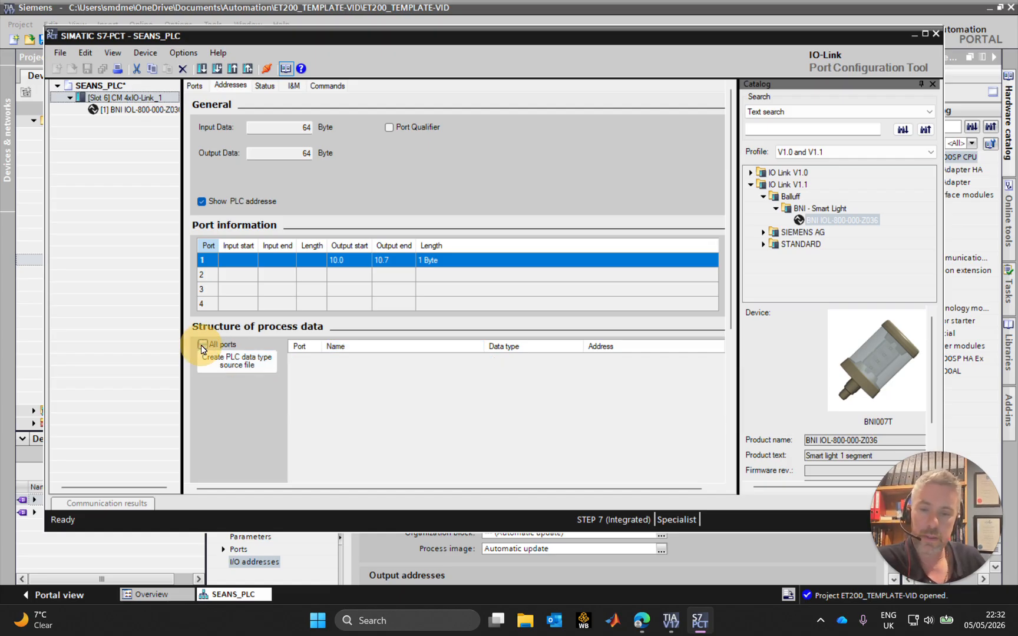
{"action": "left_click", "coordinate": [202, 345]}
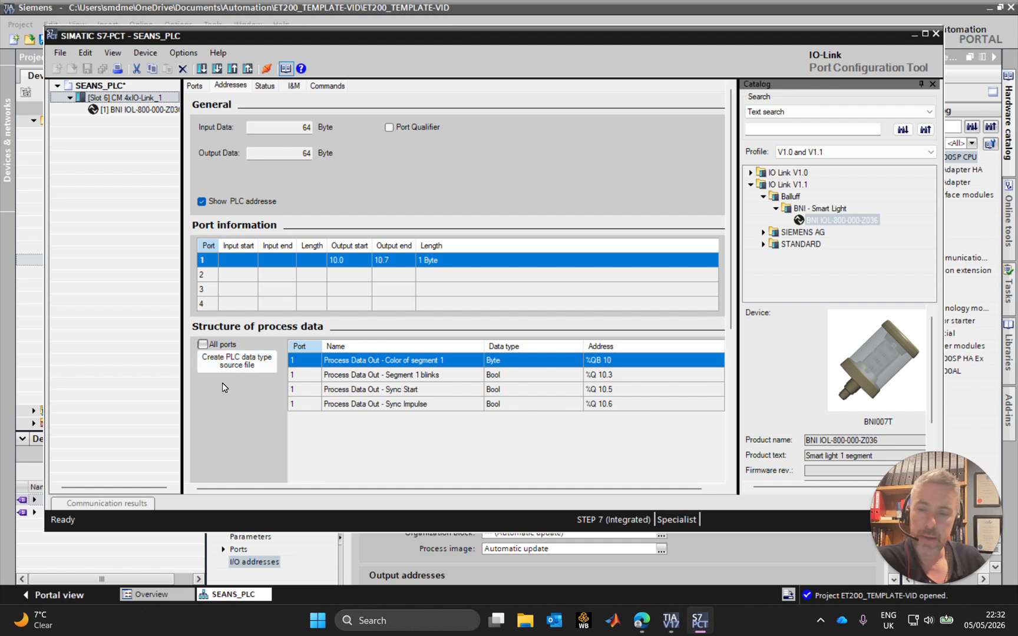
{"action": "left_click", "coordinate": [202, 345]}
{"action": "left_click", "coordinate": [203, 345]}
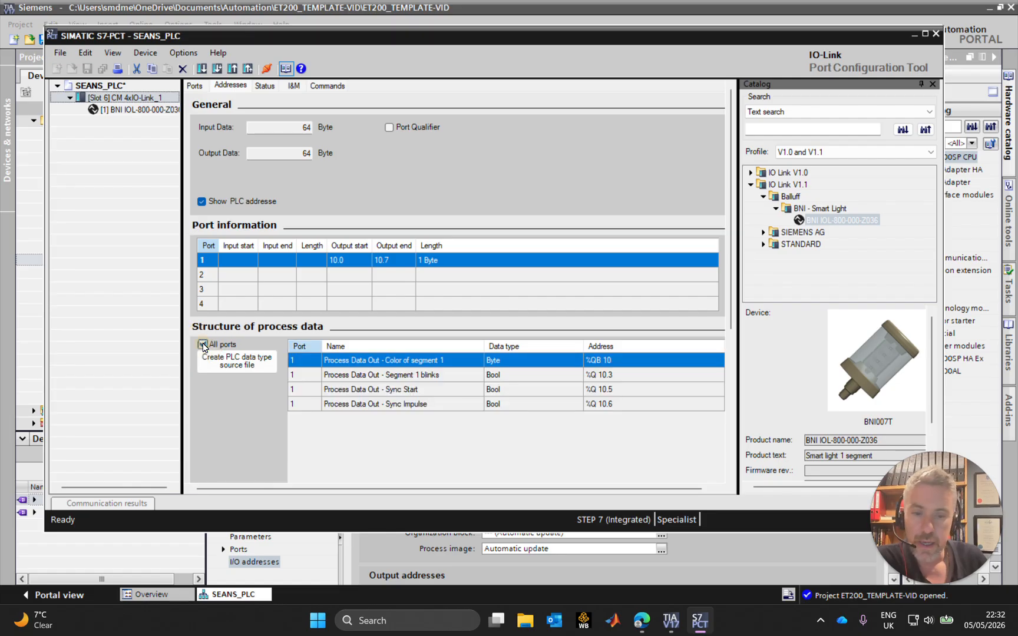
{"action": "left_click", "coordinate": [203, 345]}
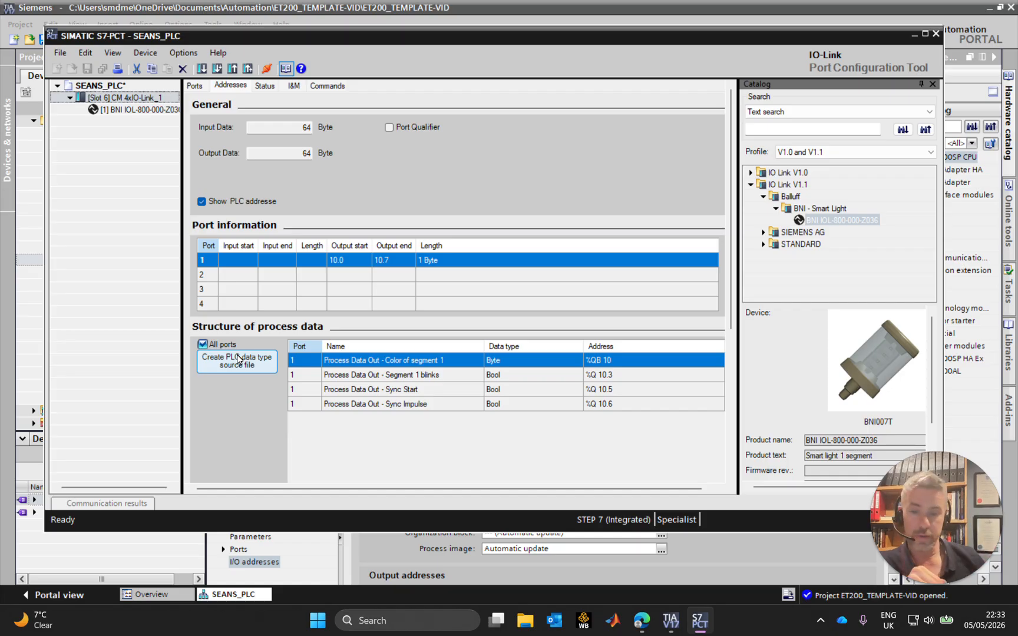
Step: Review the process data entries listed for all ports: Color of segment 1, Segment 1 blinks, Sync Start and Sync Impulse
{"action": "left_click", "coordinate": [393, 378]}
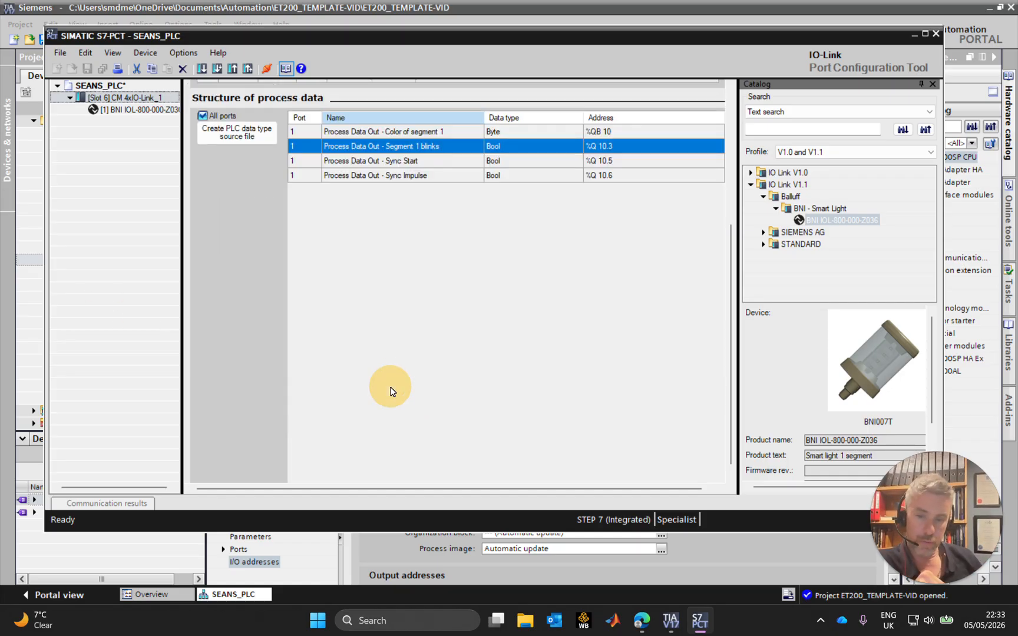
{"action": "left_click", "coordinate": [406, 164]}
{"action": "left_click", "coordinate": [409, 173]}
{"action": "scroll", "coordinate": [428, 218], "scroll_direction": "up", "scroll_amount": 4}
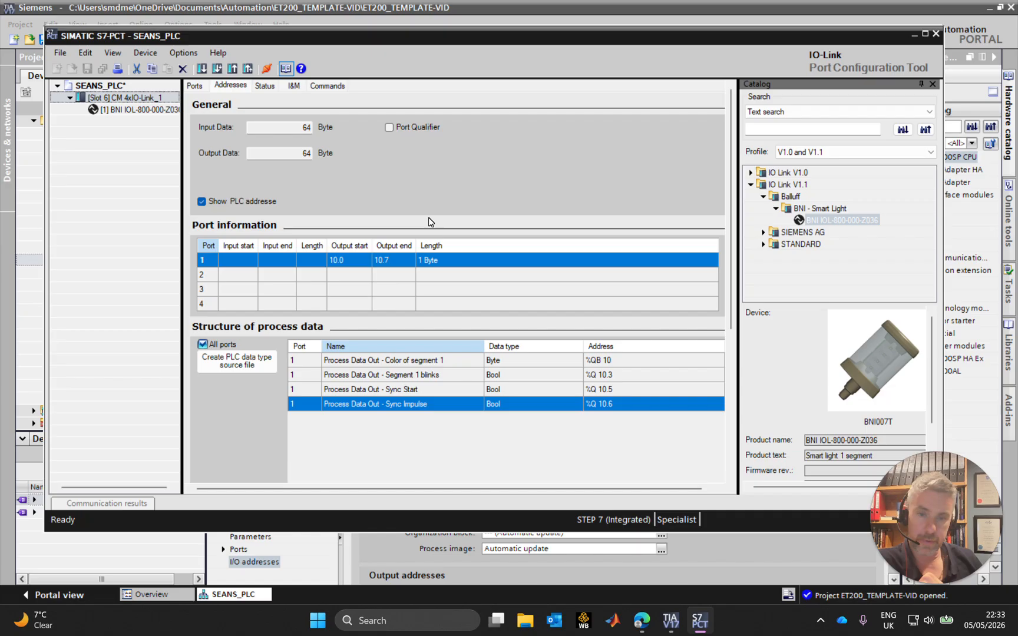
{"action": "left_click", "coordinate": [436, 360]}
{"action": "left_click", "coordinate": [438, 375]}
{"action": "left_click", "coordinate": [439, 389]}
{"action": "left_click", "coordinate": [440, 403]}
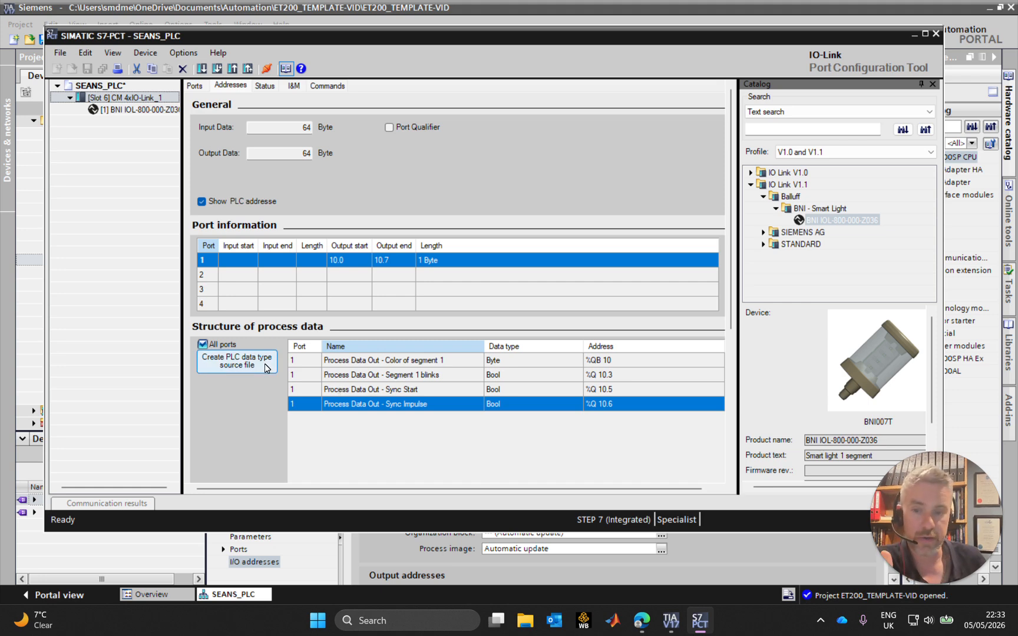
Step: Create a PLC data type source file from the process data of all ports, saved in Downloads as BALLUFF-UDT_SOURCE
{"action": "left_click", "coordinate": [307, 363]}
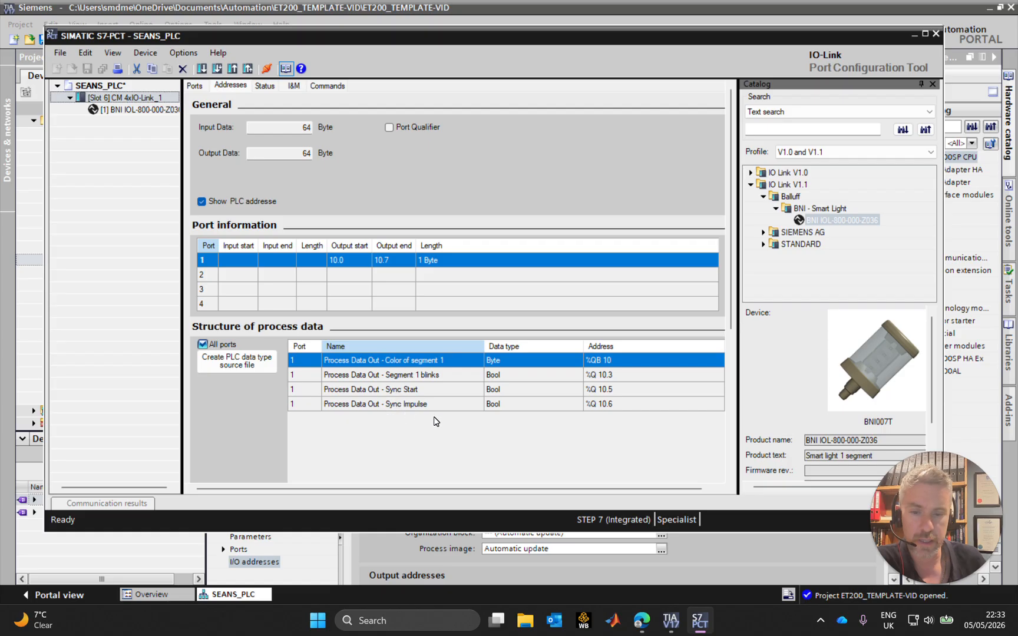
{"action": "left_click", "coordinate": [244, 362]}
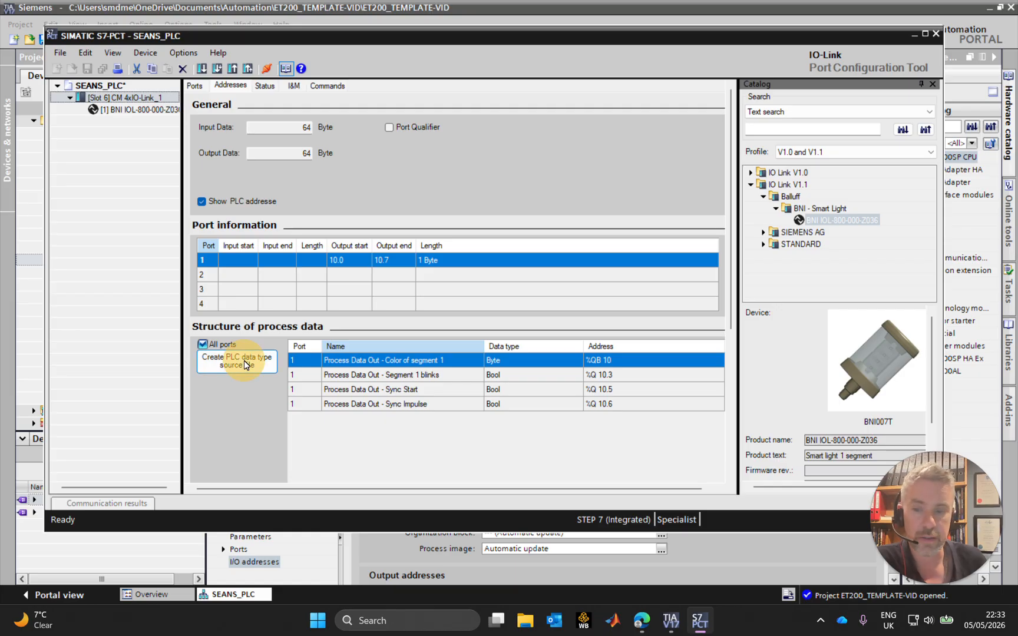
{"action": "left_click", "coordinate": [188, 271]}
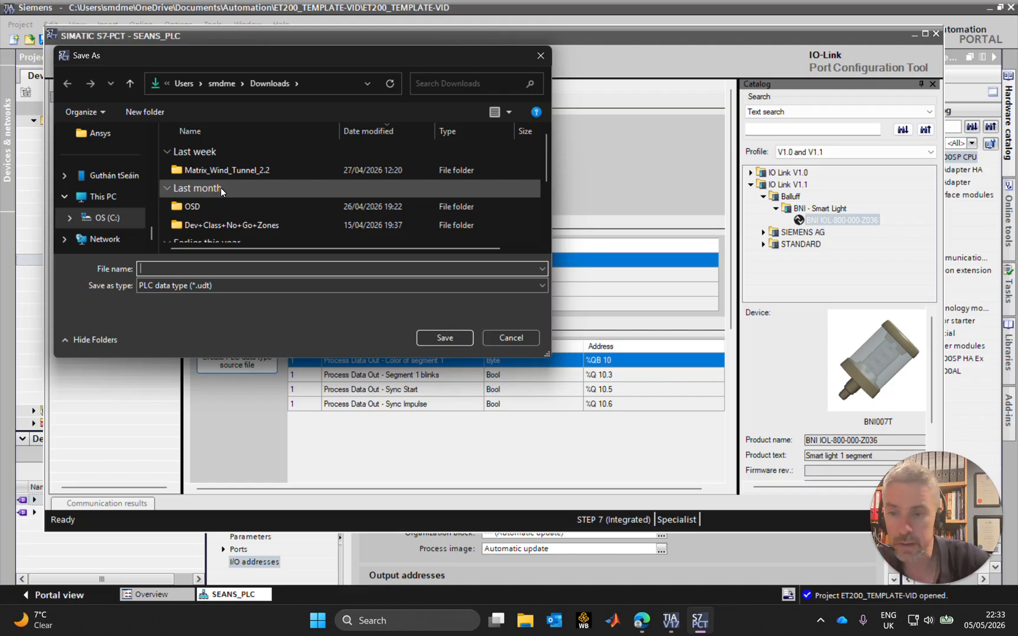
{"action": "type", "text": "BALL"}
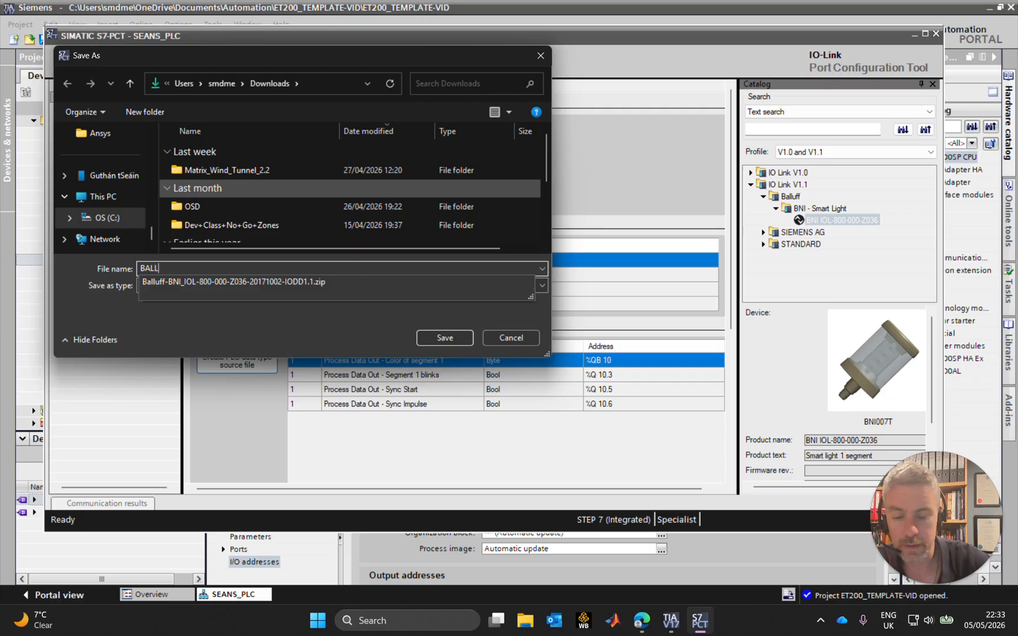
{"action": "type", "text": "UFF"}
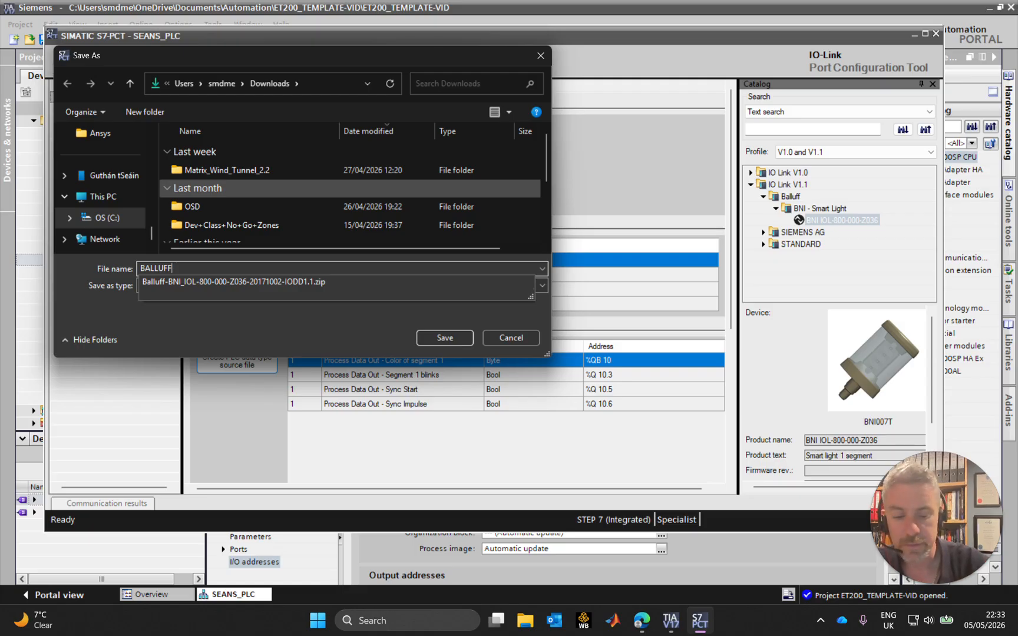
{"action": "type", "text": "-UDT"}
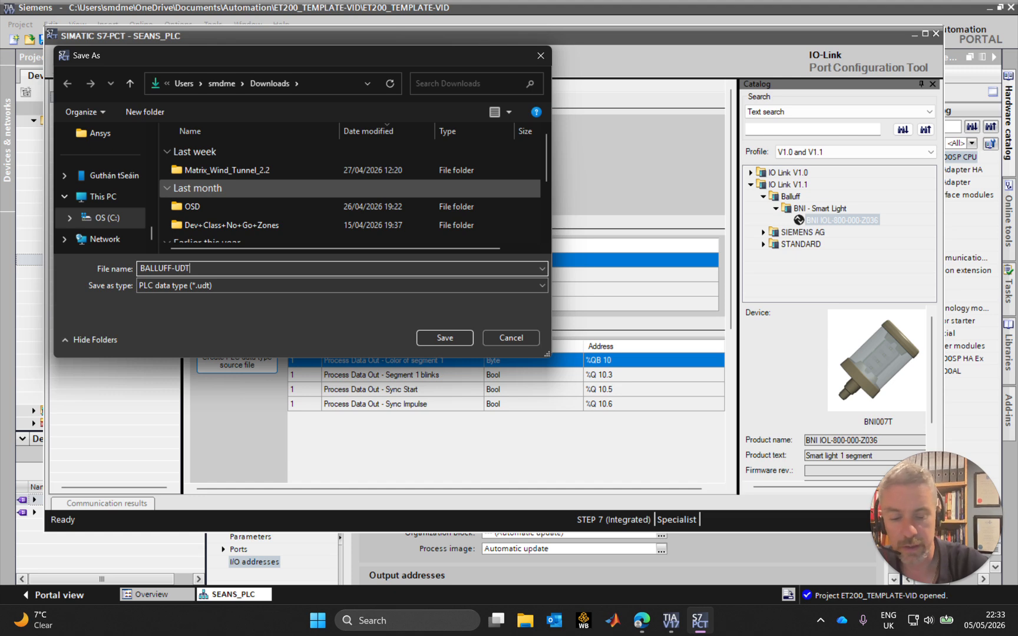
{"action": "type", "text": "_S"}
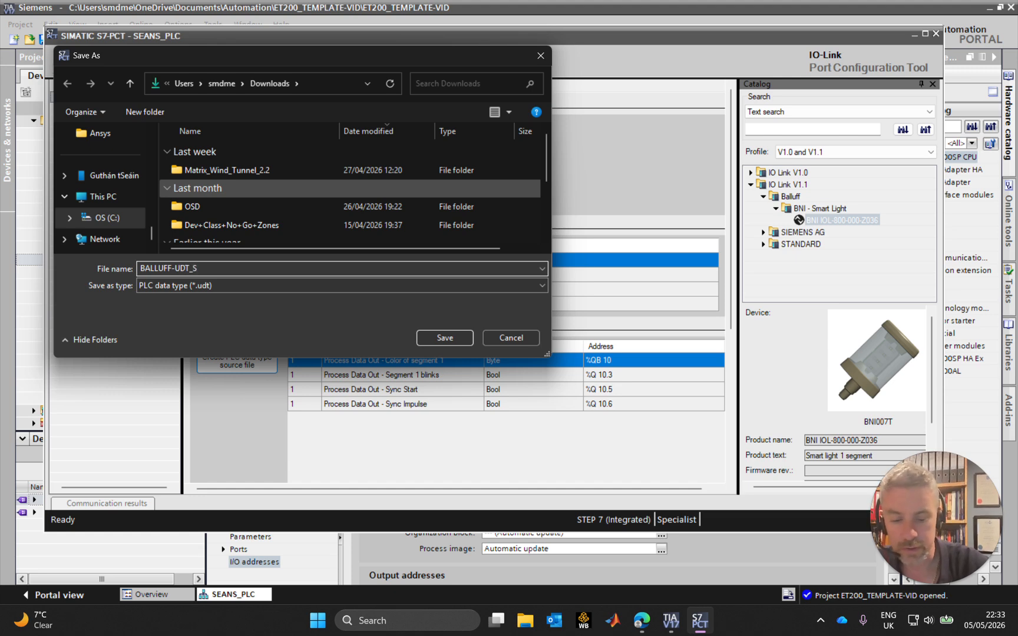
{"action": "type", "text": "OURCE"}
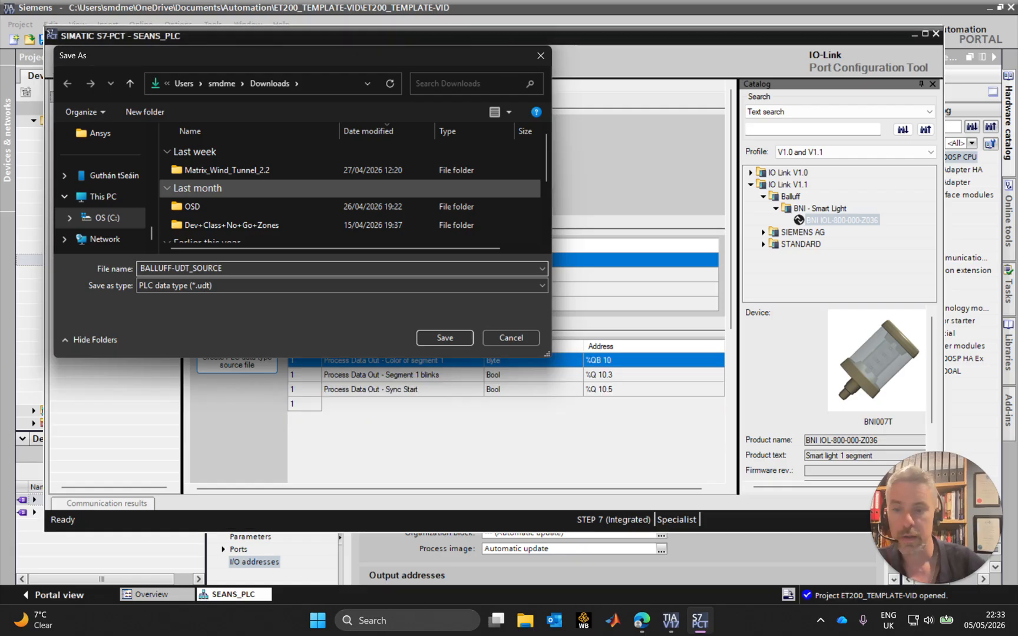
{"action": "key", "text": "Return"}
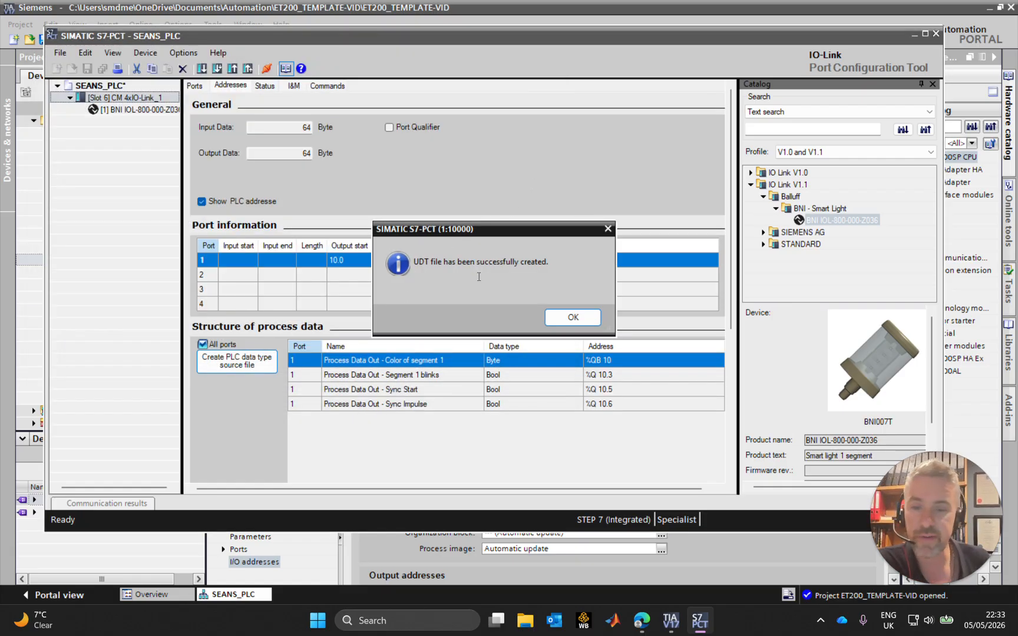
{"action": "left_click", "coordinate": [575, 318]}
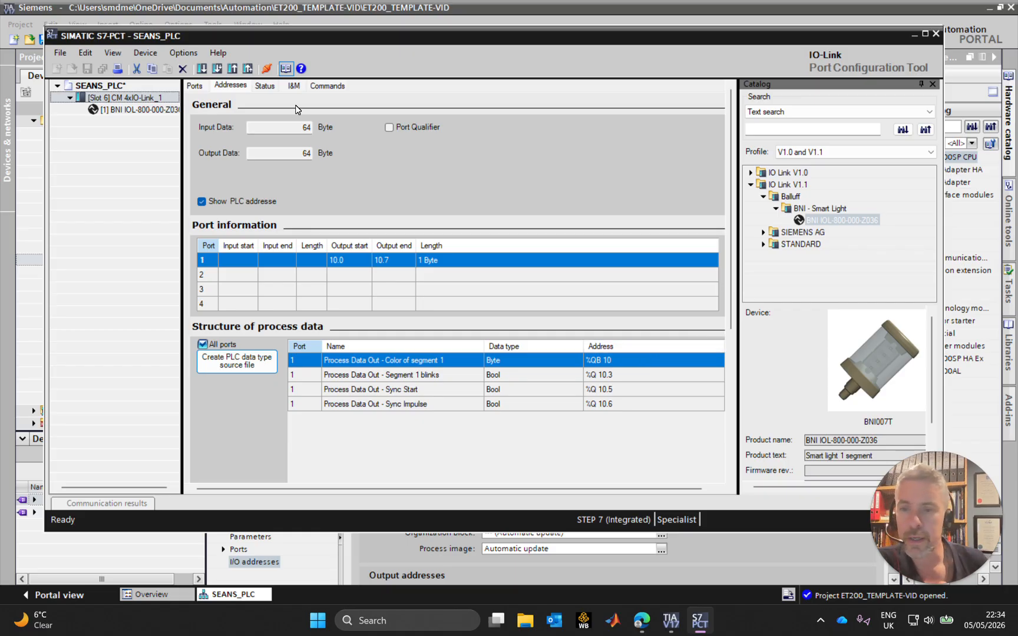
Step: Look through the IO-Link master's status, I&M, commands, ports and addresses information
{"action": "left_click", "coordinate": [262, 86]}
{"action": "left_click", "coordinate": [297, 85]}
{"action": "left_click", "coordinate": [329, 85]}
{"action": "left_click", "coordinate": [297, 85]}
{"action": "left_click", "coordinate": [262, 87]}
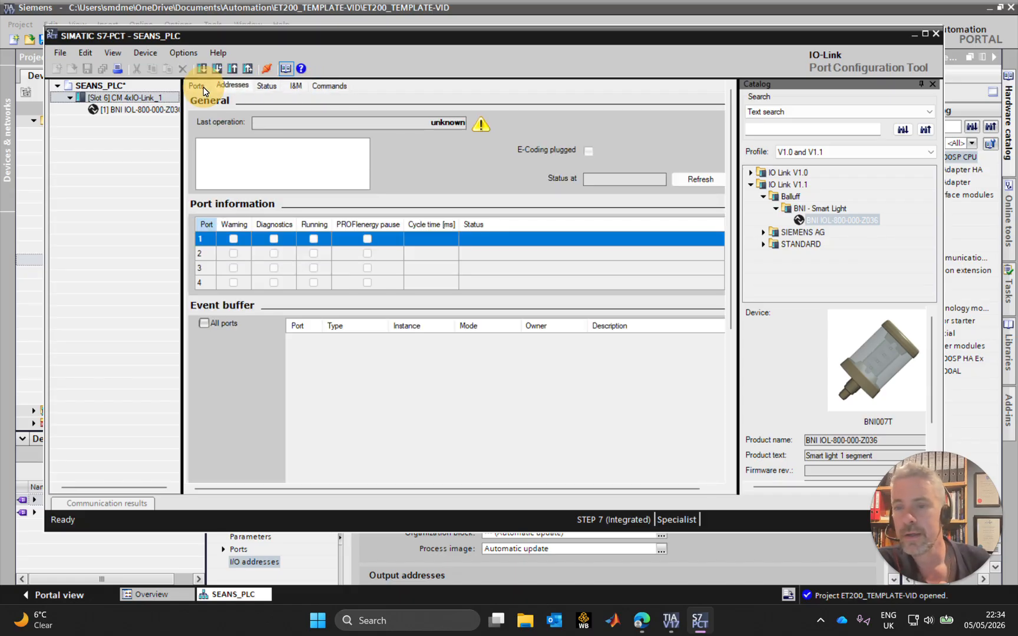
{"action": "left_click", "coordinate": [198, 86]}
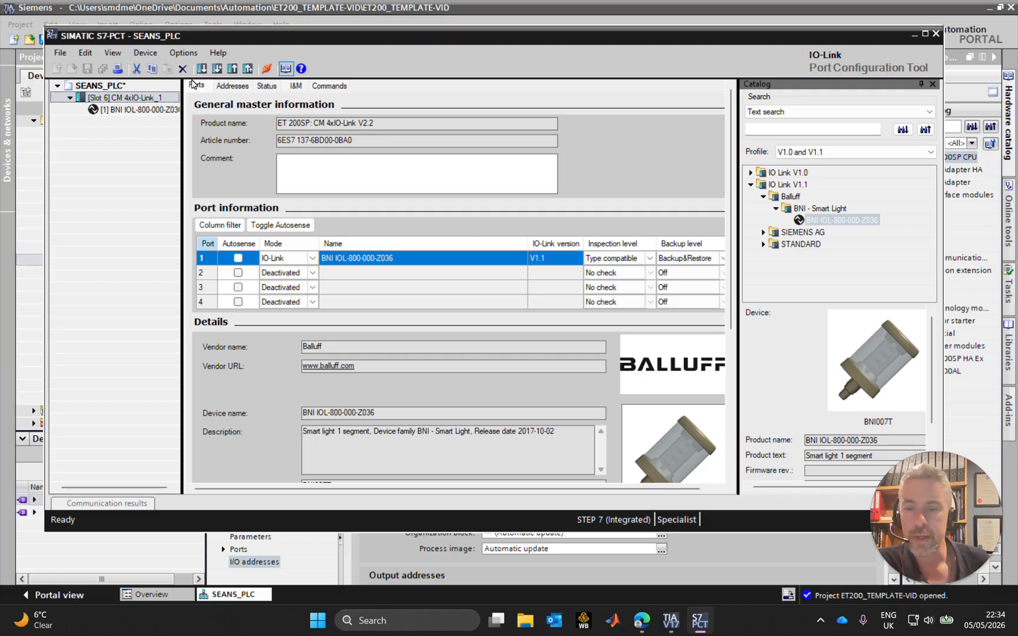
{"action": "left_click", "coordinate": [238, 86]}
{"action": "left_click", "coordinate": [199, 86]}
{"action": "left_click", "coordinate": [259, 87]}
{"action": "left_click", "coordinate": [234, 87]}
Step: Examine the smart light's identification data, from vendor name and text to product name, ID and text
{"action": "left_click", "coordinate": [128, 110]}
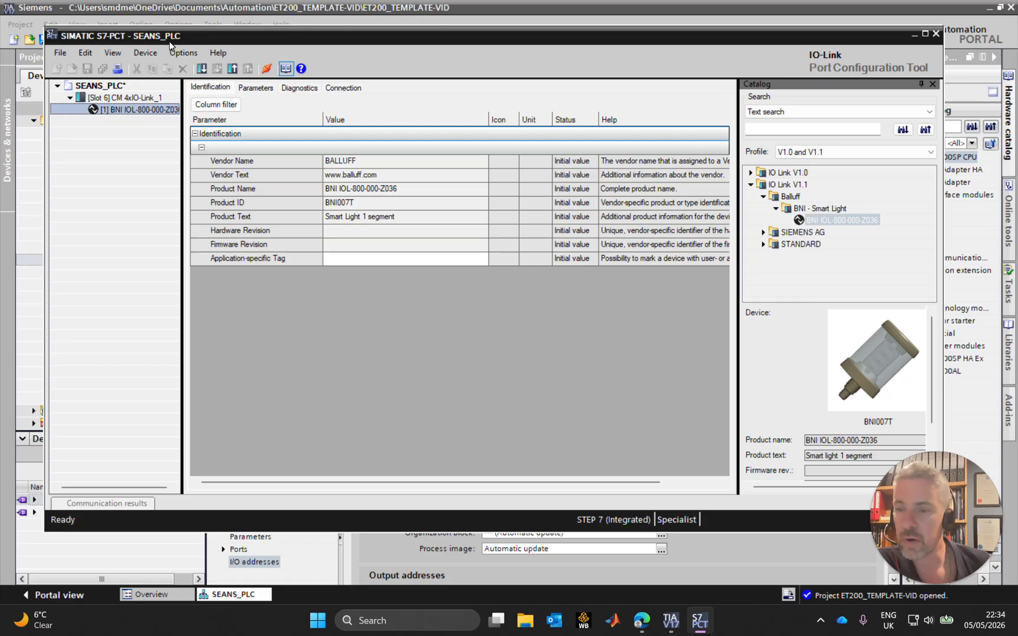
{"action": "left_click", "coordinate": [218, 89]}
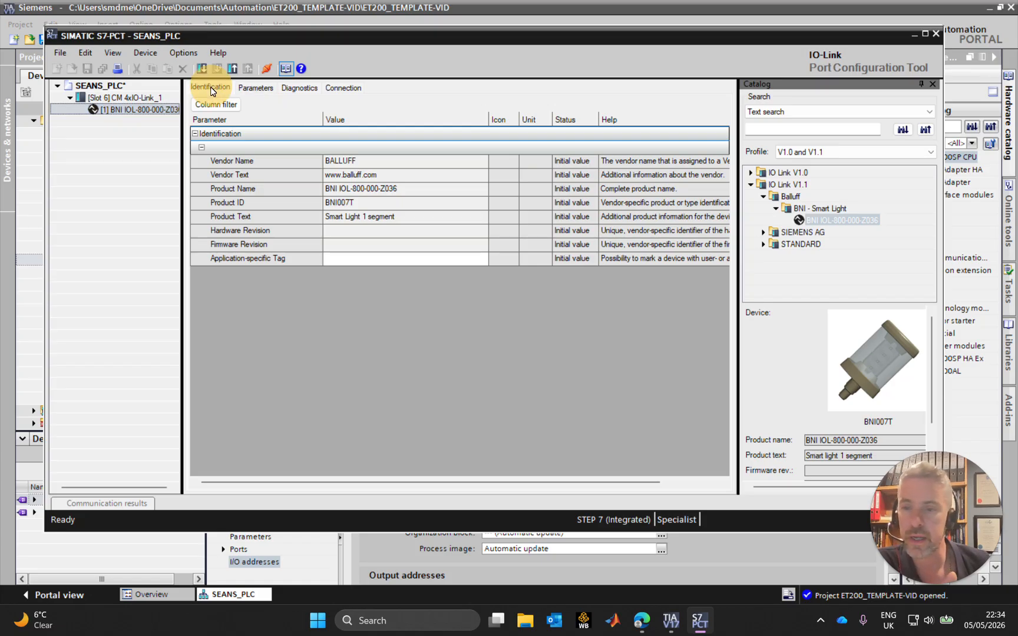
{"action": "left_click", "coordinate": [445, 165]}
{"action": "left_click", "coordinate": [444, 176]}
{"action": "left_click", "coordinate": [440, 188]}
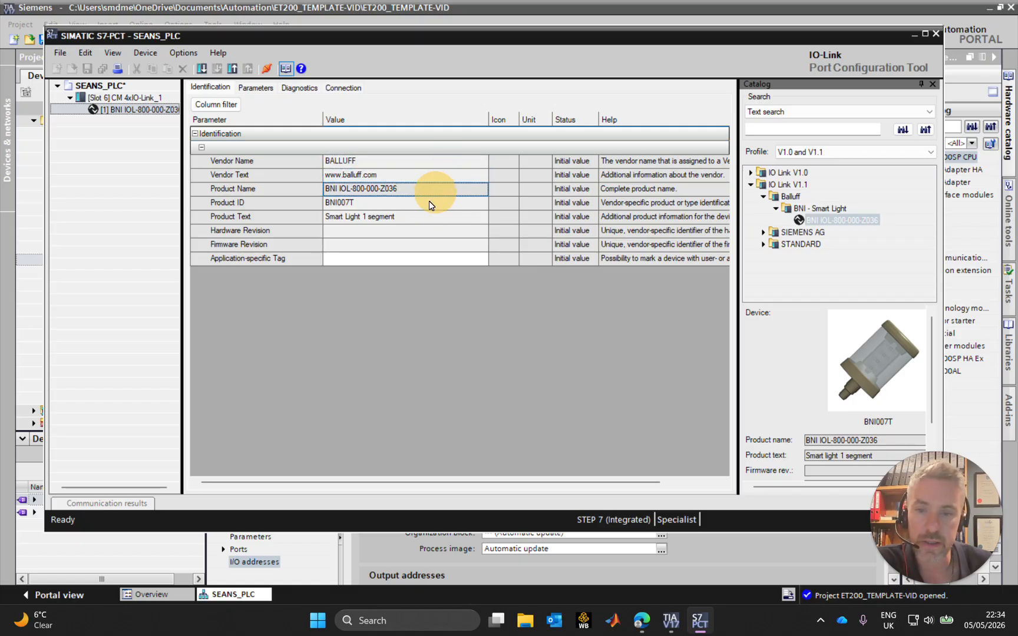
{"action": "left_click", "coordinate": [429, 203]}
{"action": "left_click", "coordinate": [428, 218]}
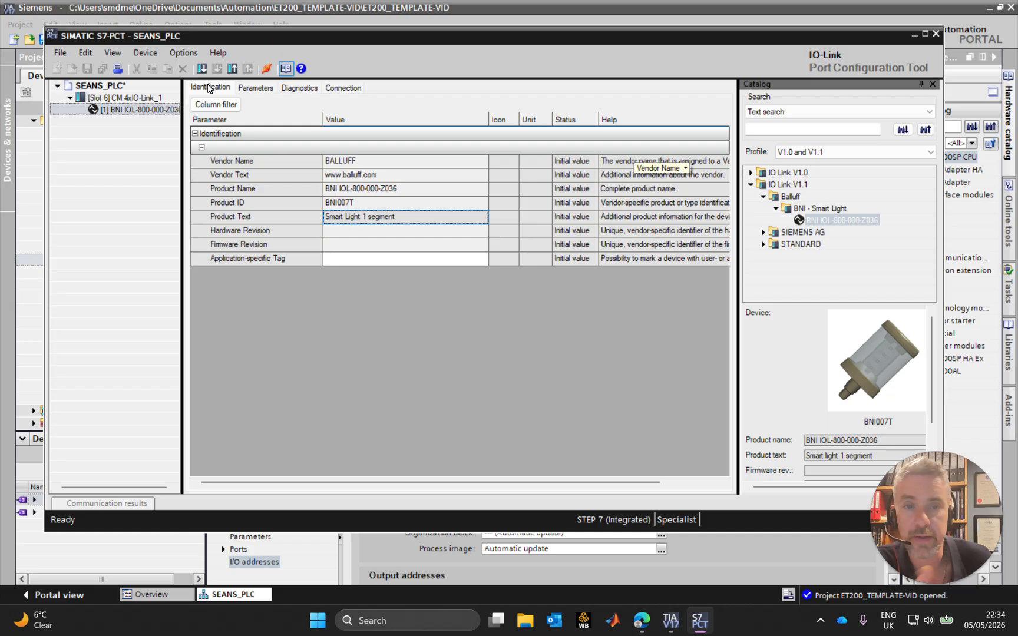
Step: Review the smart light's parameters, including its blinking frequency, against the master's Segment 1 blinks process data output
{"action": "left_click", "coordinate": [259, 89]}
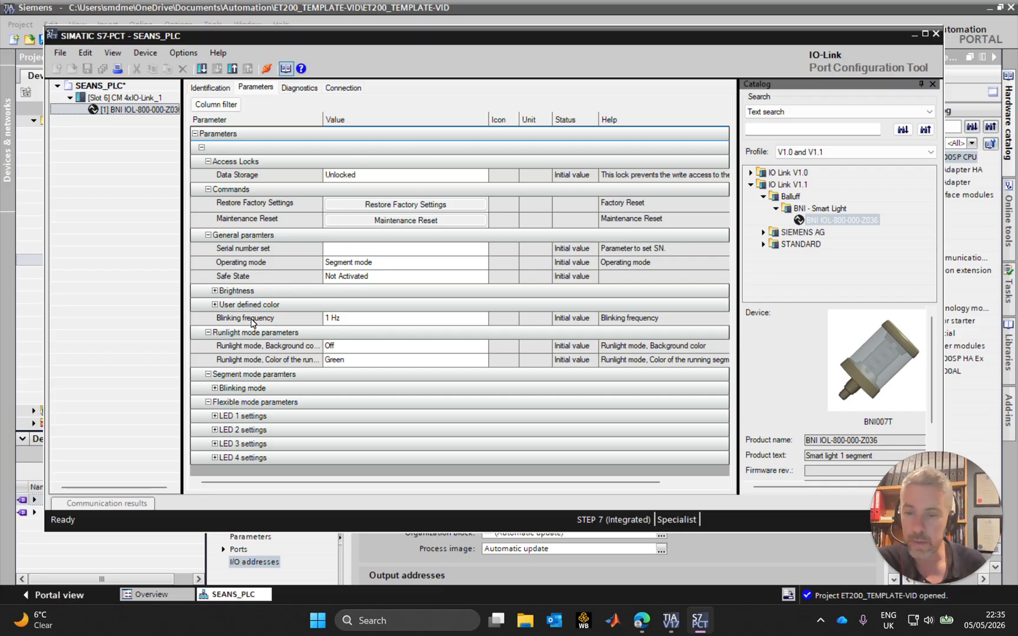
{"action": "left_click", "coordinate": [130, 97]}
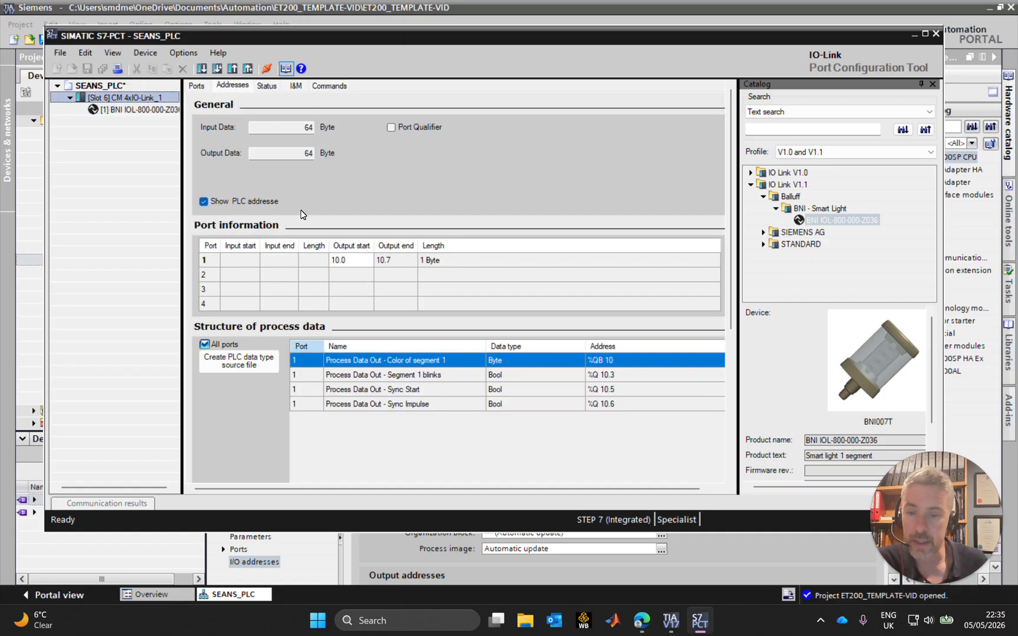
{"action": "left_click", "coordinate": [437, 376]}
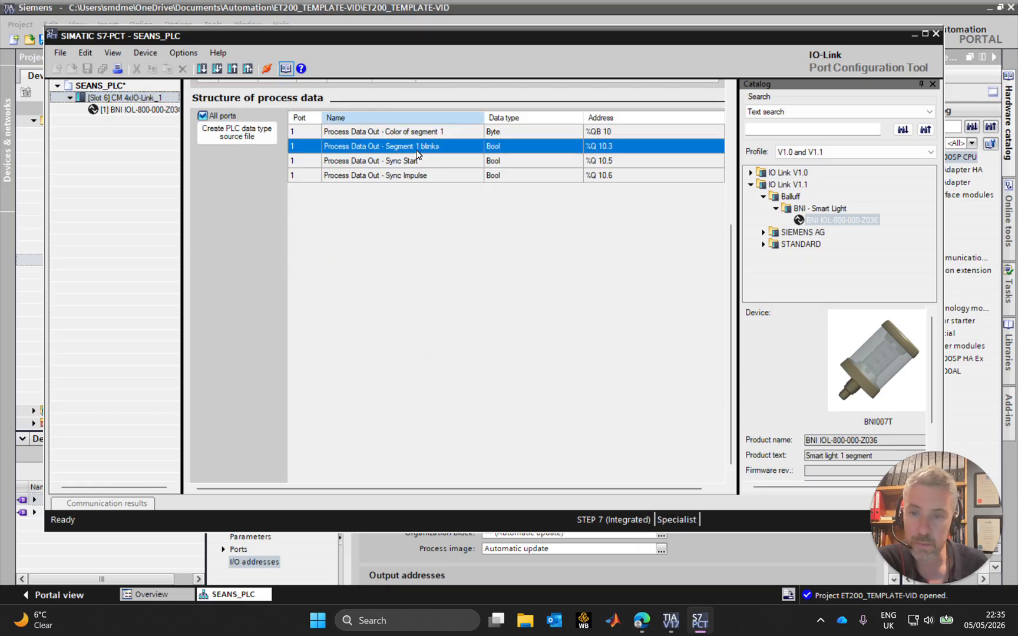
{"action": "scroll", "coordinate": [442, 165], "scroll_direction": "up", "scroll_amount": 5}
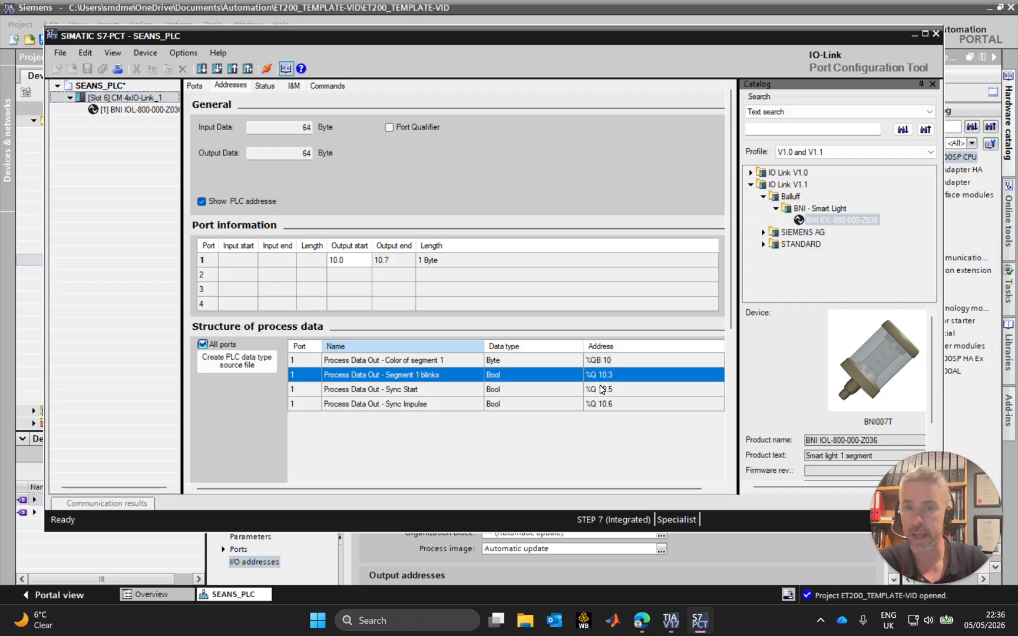
Step: Try blinking frequencies of 5 Hz and 0.5 Hz in the smart light's general parameters
{"action": "left_click", "coordinate": [143, 111]}
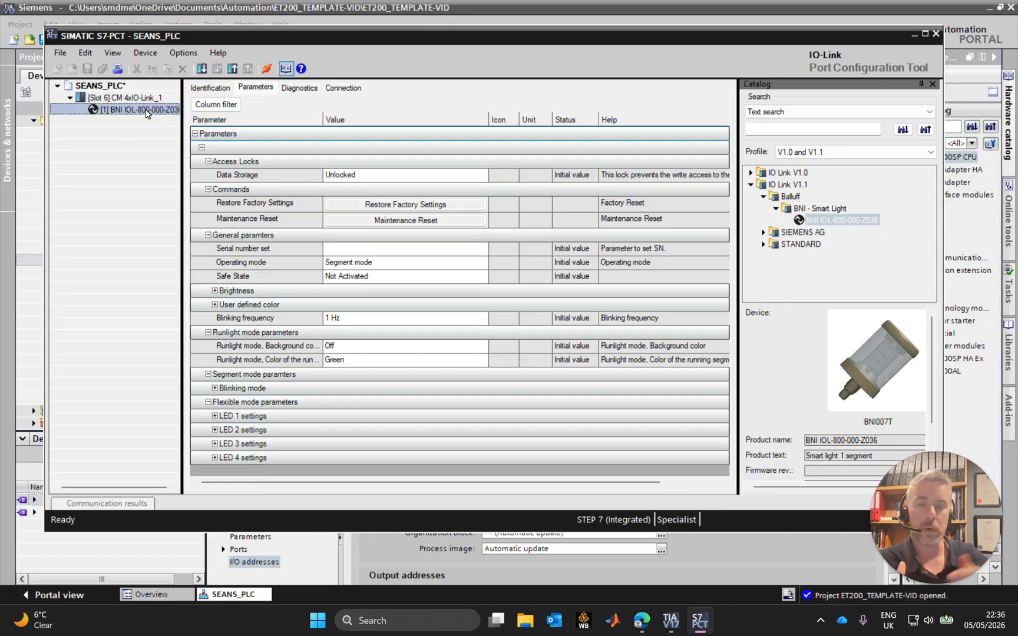
{"action": "left_click", "coordinate": [343, 318]}
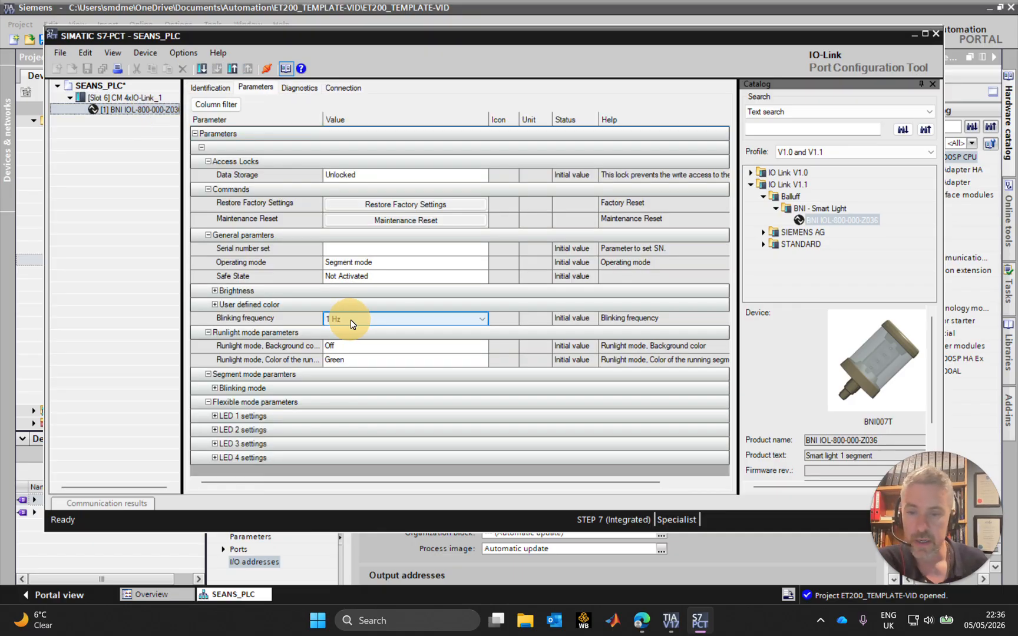
{"action": "left_click", "coordinate": [387, 320]}
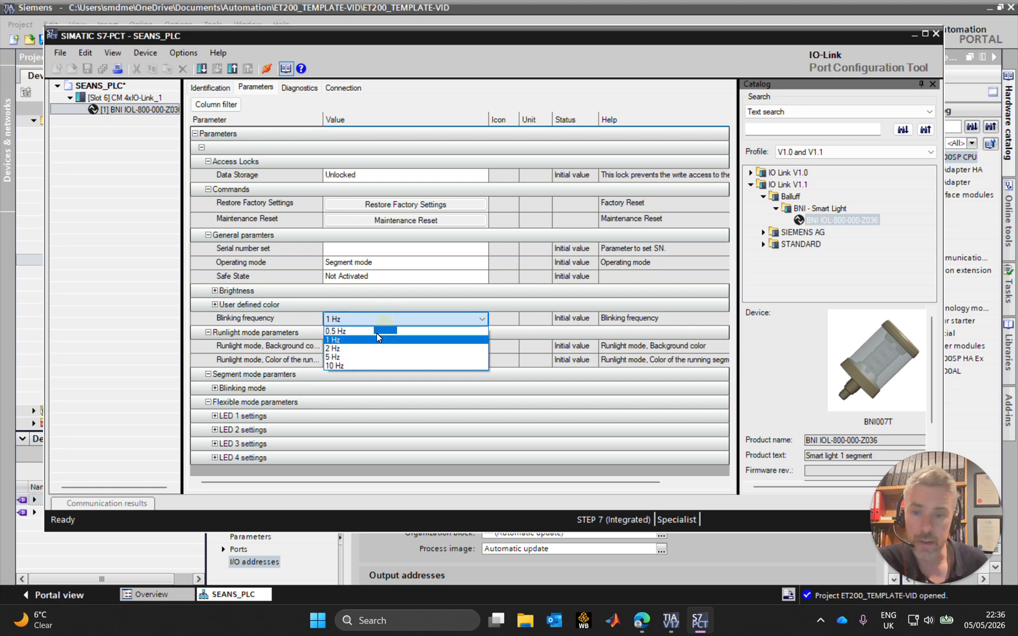
{"action": "left_click", "coordinate": [365, 356]}
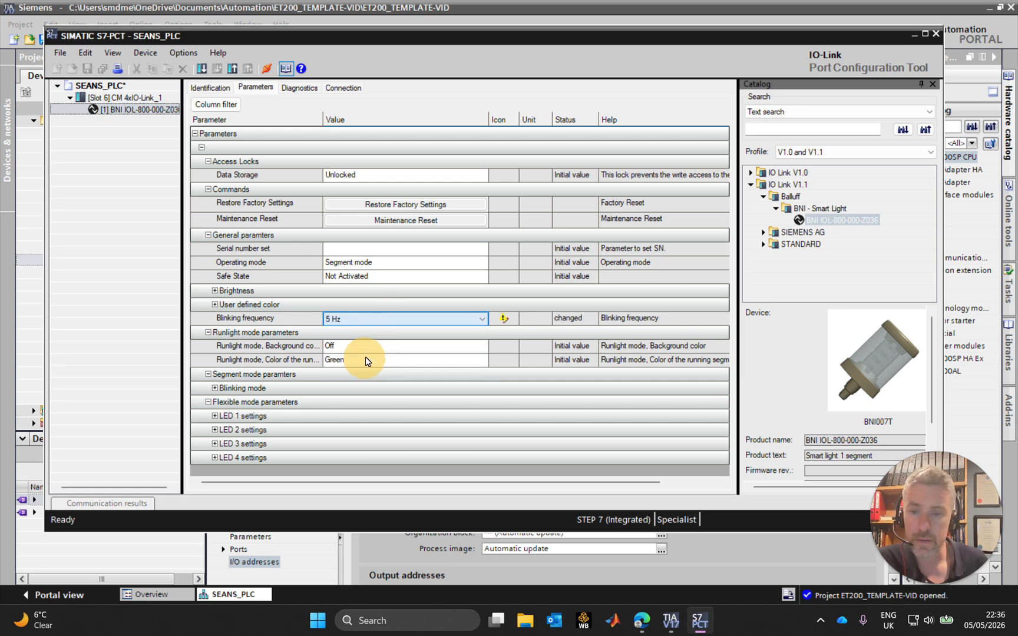
{"action": "left_click", "coordinate": [403, 323]}
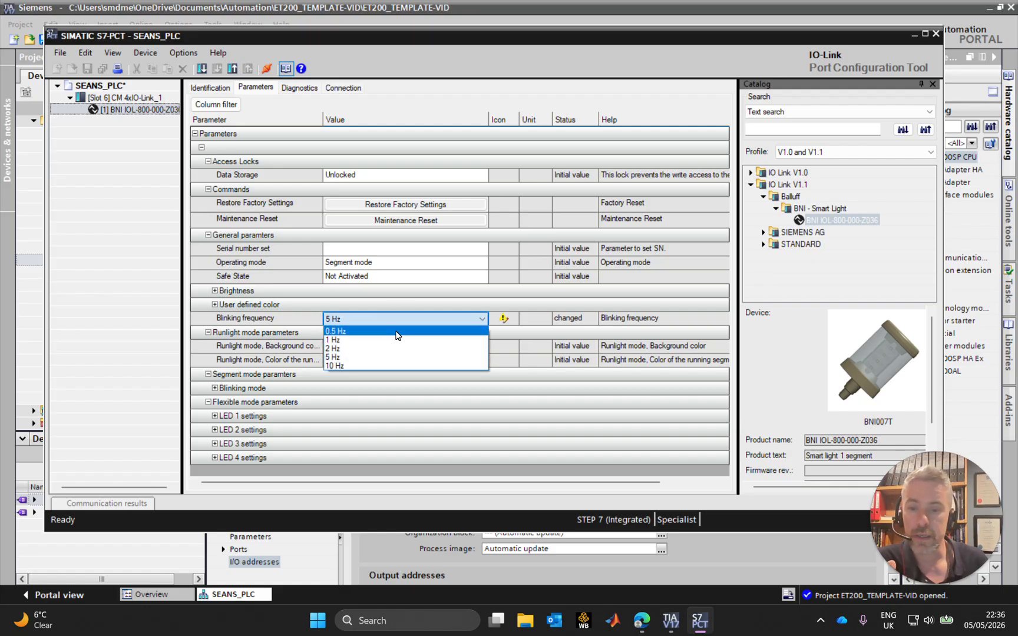
{"action": "left_click", "coordinate": [396, 332]}
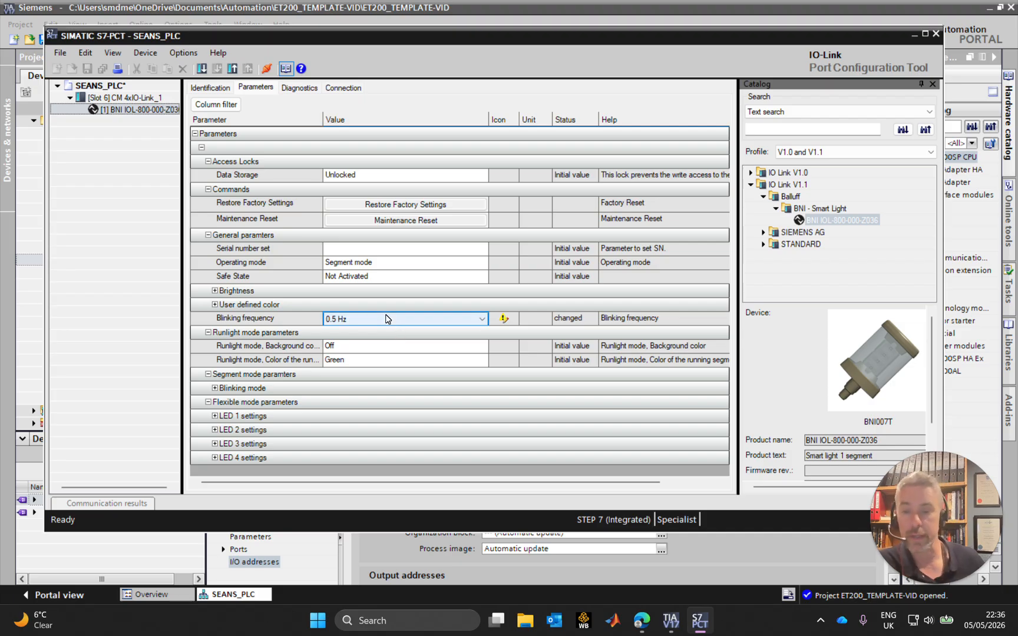
Step: Set the smart light's blinking frequency to 1 Hz
{"action": "left_click", "coordinate": [379, 319]}
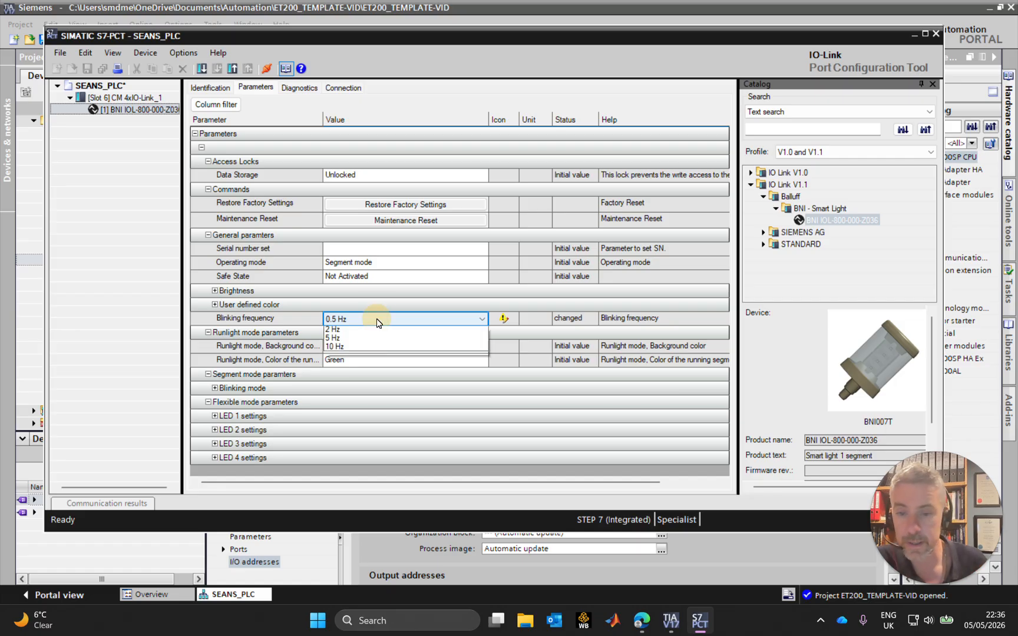
{"action": "left_click", "coordinate": [365, 340]}
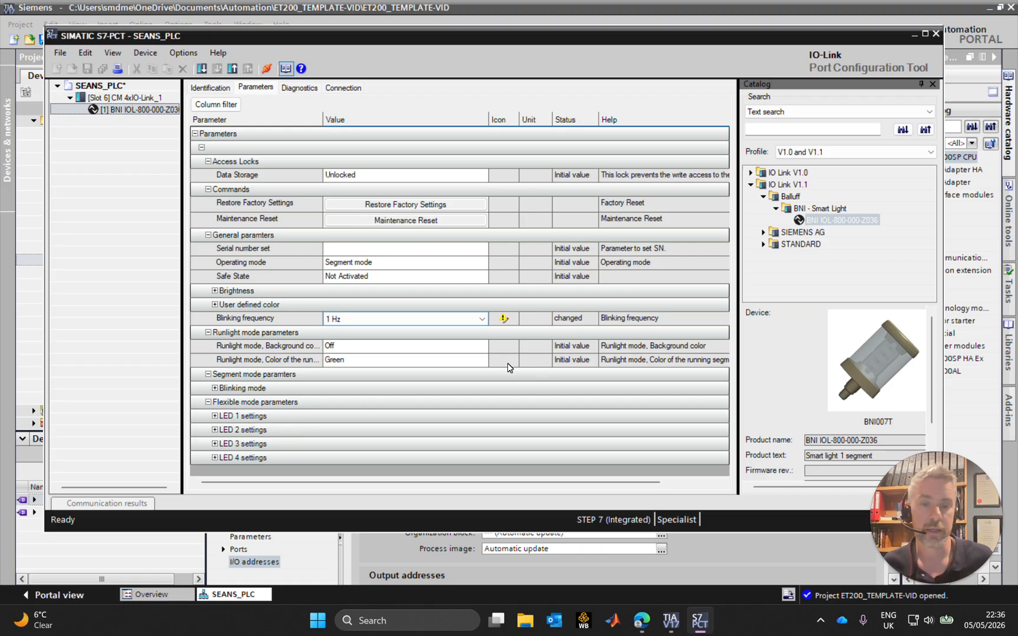
{"action": "left_click", "coordinate": [255, 459]}
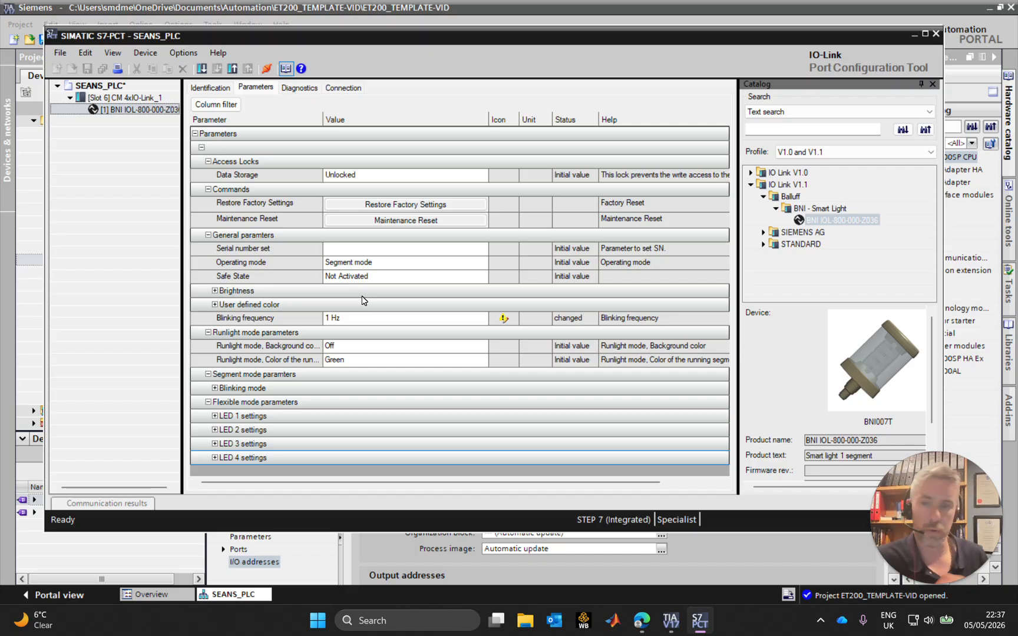
Step: Review the smart light's diagnostics, connection and identification data, comparing the options available for the device and its IO-Link master
{"action": "left_click", "coordinate": [301, 89]}
{"action": "left_click", "coordinate": [343, 88]}
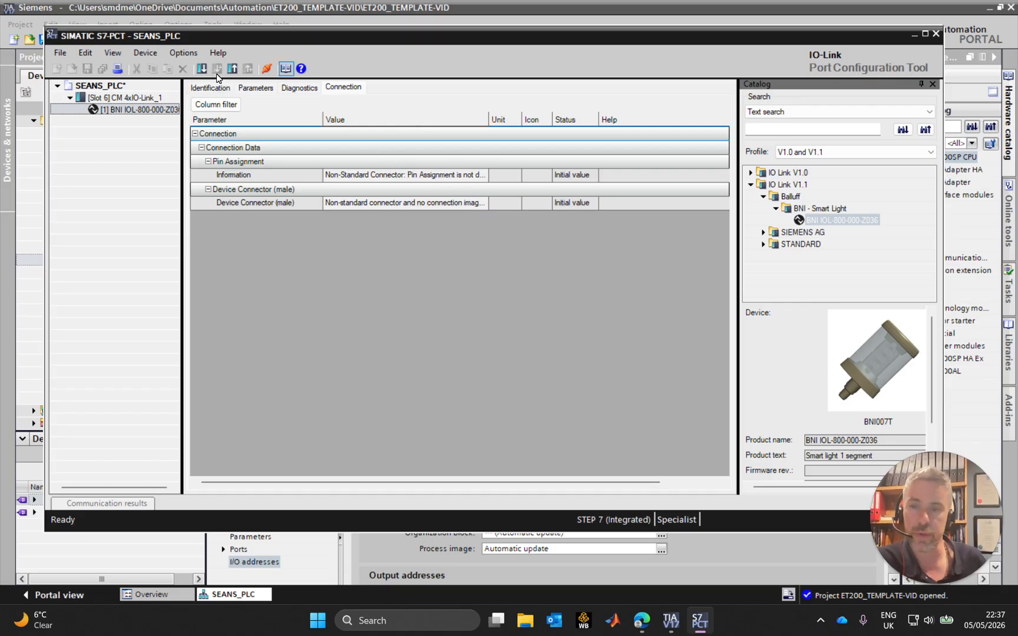
{"action": "left_click", "coordinate": [224, 89]}
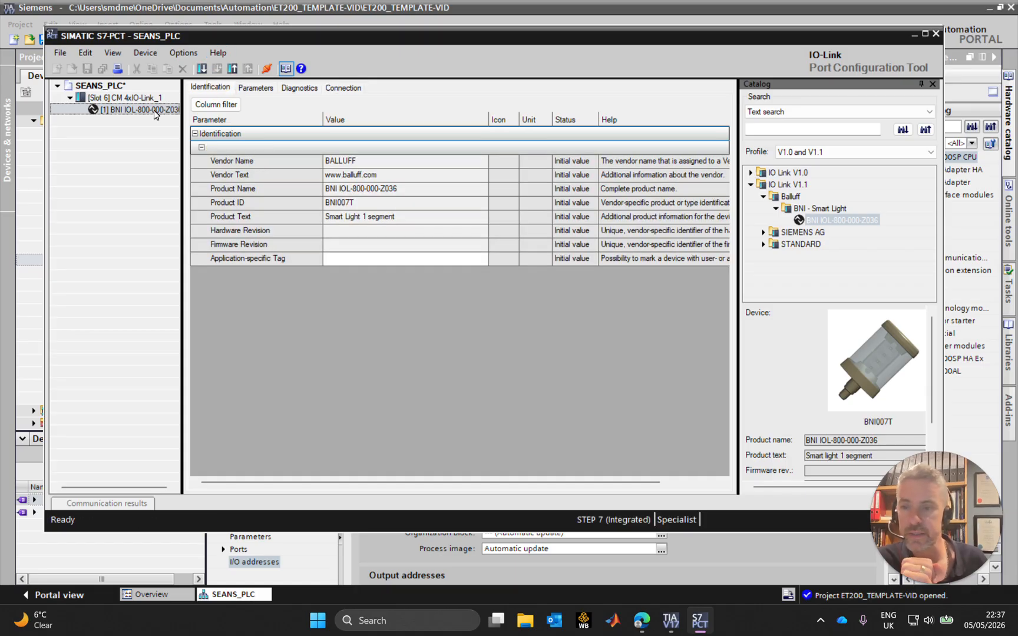
{"action": "left_click", "coordinate": [136, 99]}
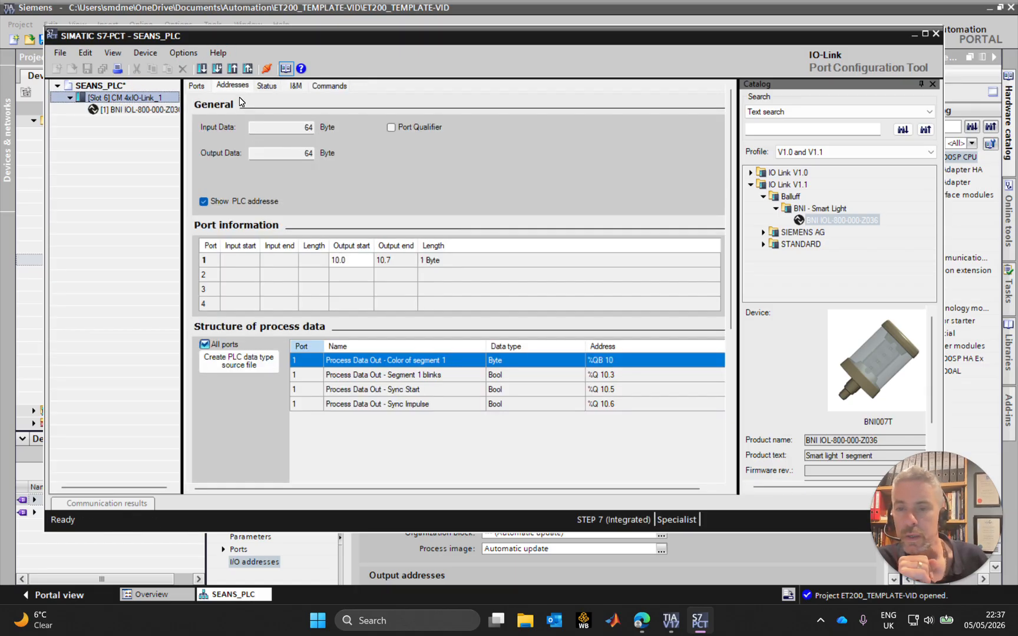
{"action": "left_click", "coordinate": [128, 111]}
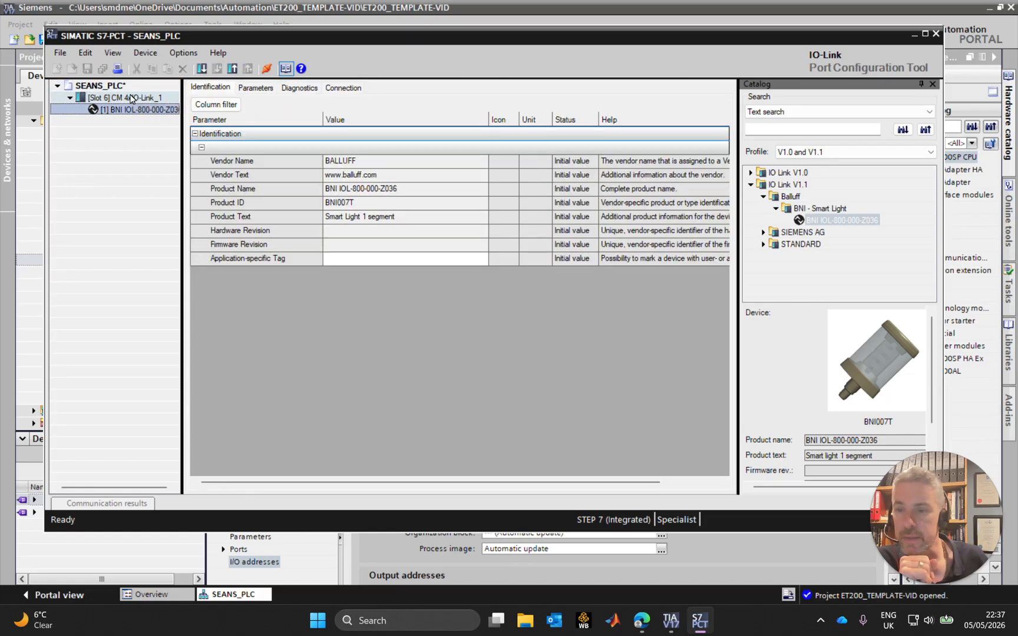
{"action": "left_click", "coordinate": [125, 97]}
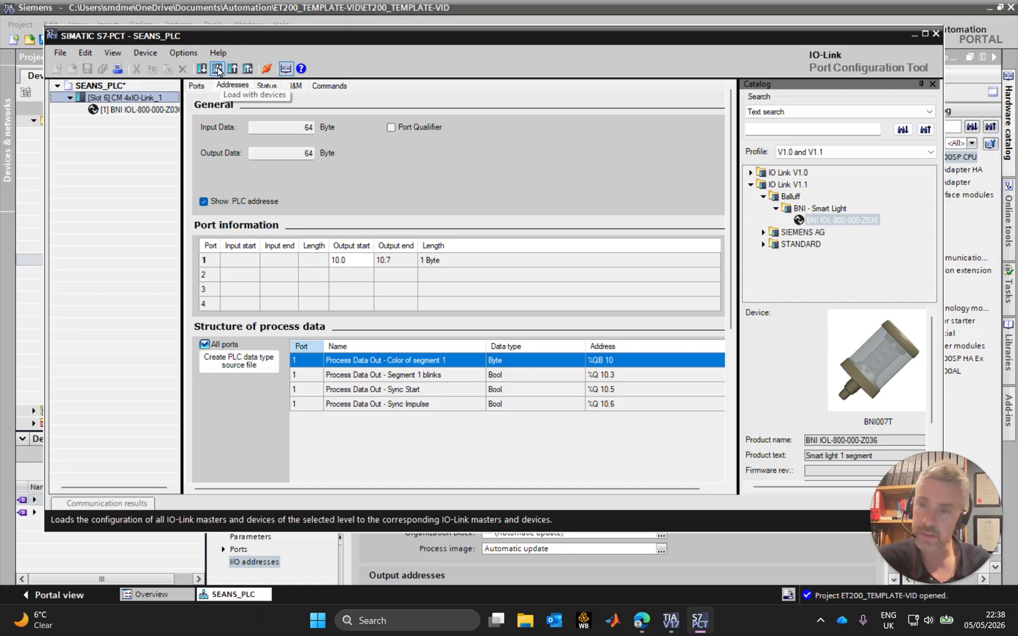
{"action": "left_click", "coordinate": [135, 110]}
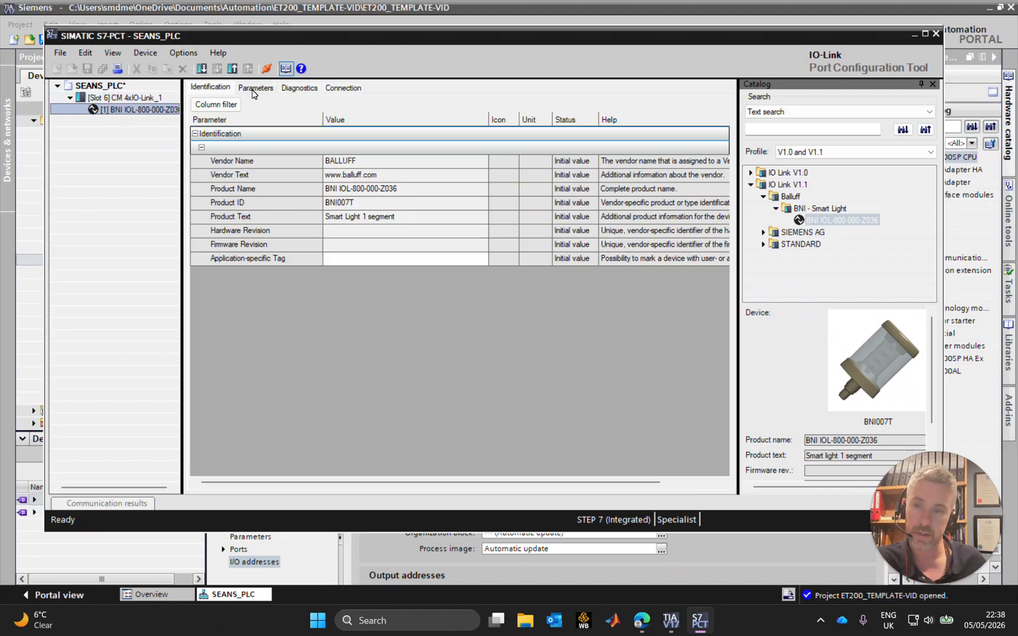
Step: Load the configuration into the CM 4xIO-Link master and its smart light, then close S7-PCT and disconnect it from TIA Portal
{"action": "left_click", "coordinate": [148, 100]}
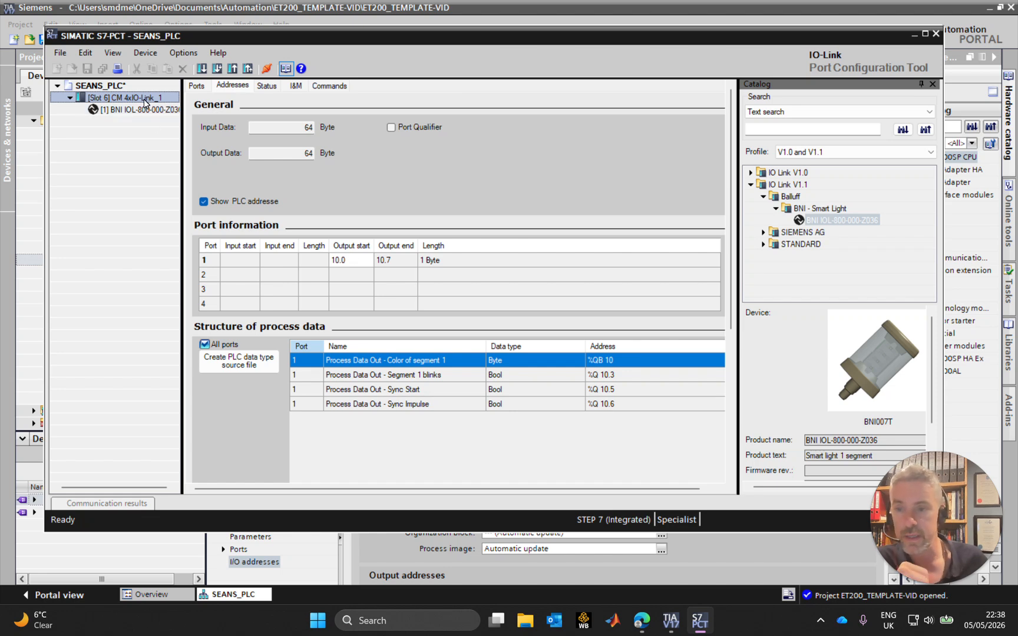
{"action": "left_click", "coordinate": [218, 69]}
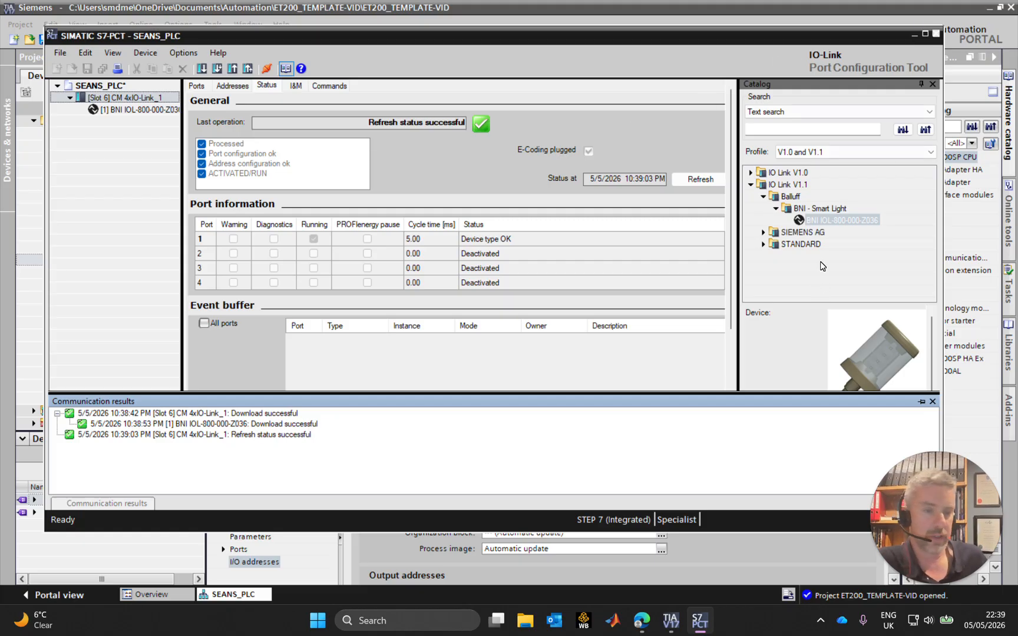
{"action": "left_click", "coordinate": [938, 35]}
{"action": "left_click", "coordinate": [455, 317]}
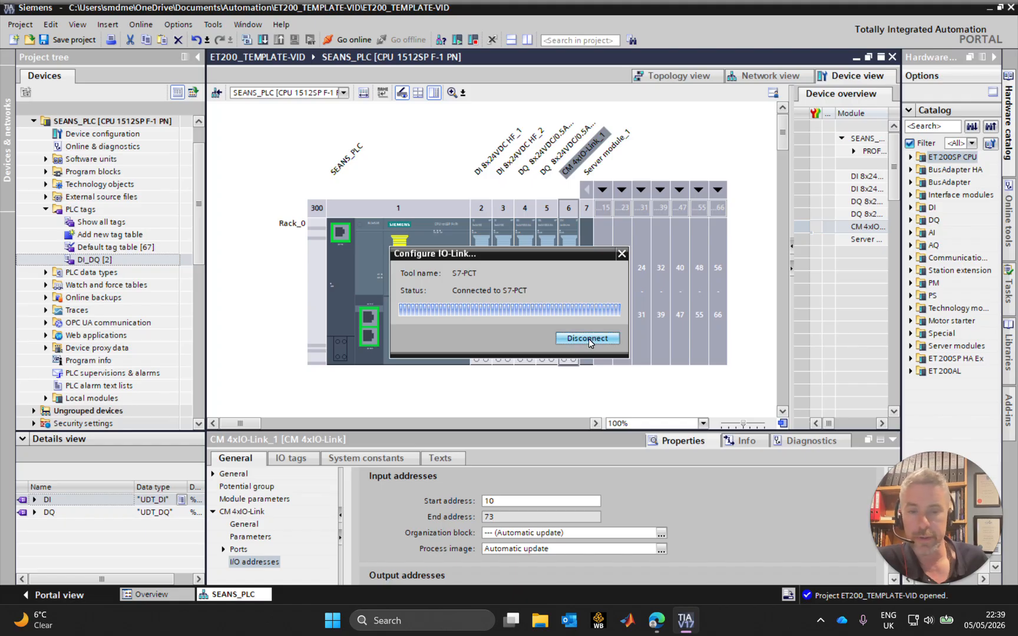
{"action": "left_click", "coordinate": [587, 339]}
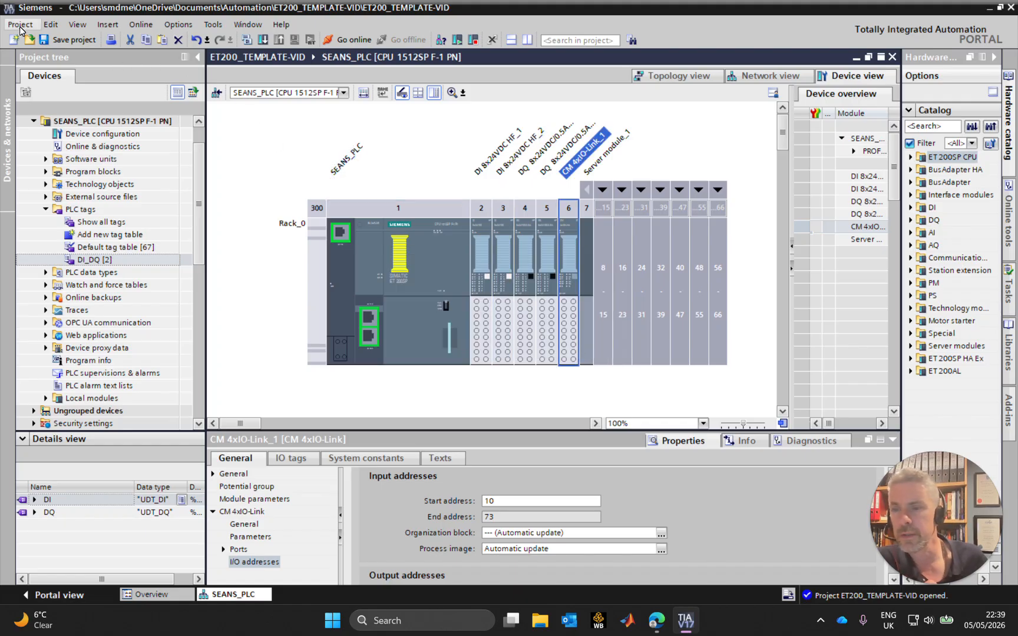
Step: Save the project under the new name ET200_TEMPLATE_IOL-VID in the Automation folder
{"action": "left_click", "coordinate": [20, 24]}
{"action": "left_click", "coordinate": [54, 120]}
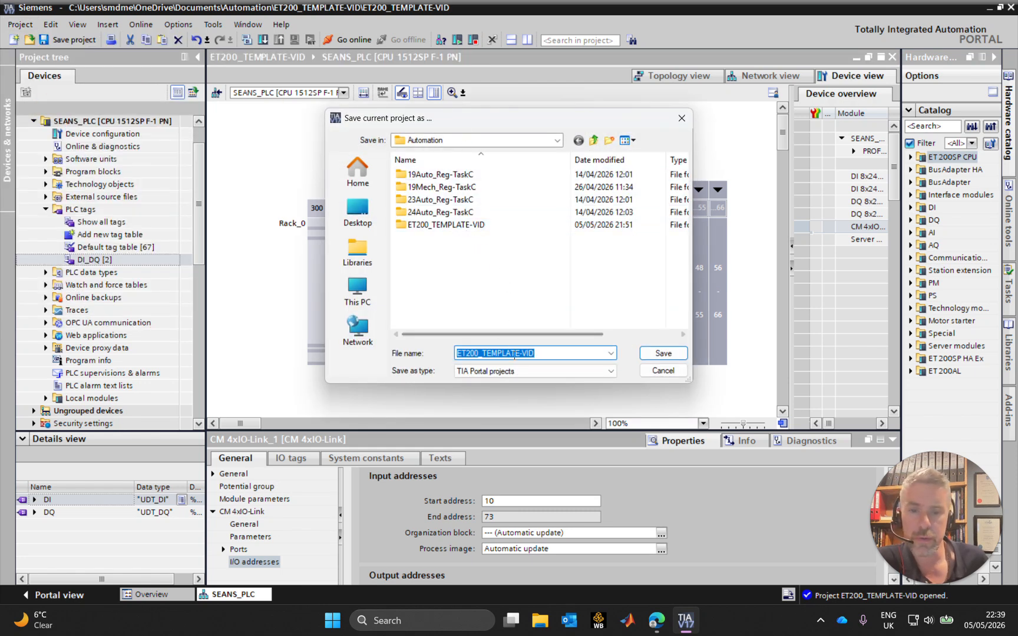
{"action": "left_click", "coordinate": [524, 354]}
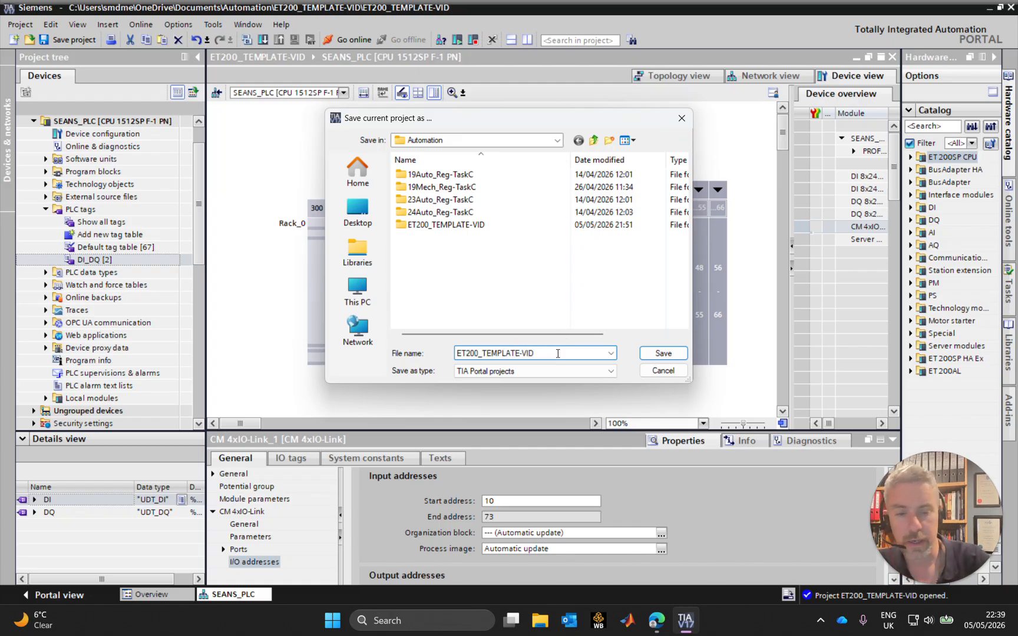
{"action": "key", "text": "BackSpace"}
{"action": "type", "text": "_IOL-"}
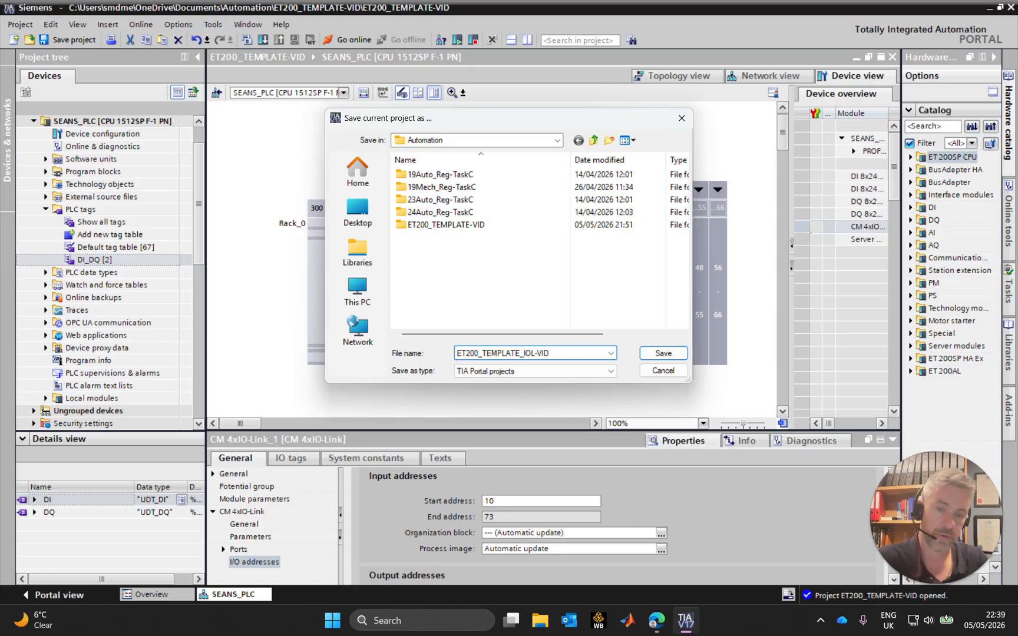
{"action": "key", "text": "Return"}
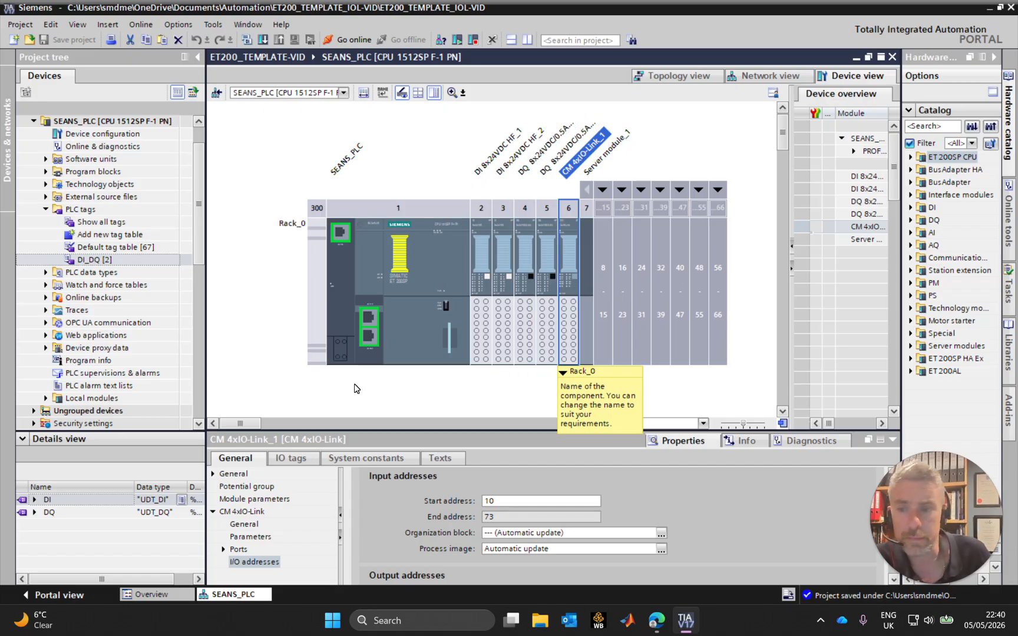
Step: Add BALLUFF-UDT_SOURCE.udt from the Downloads folder to the PLC's external source files
{"action": "left_click", "coordinate": [44, 210]}
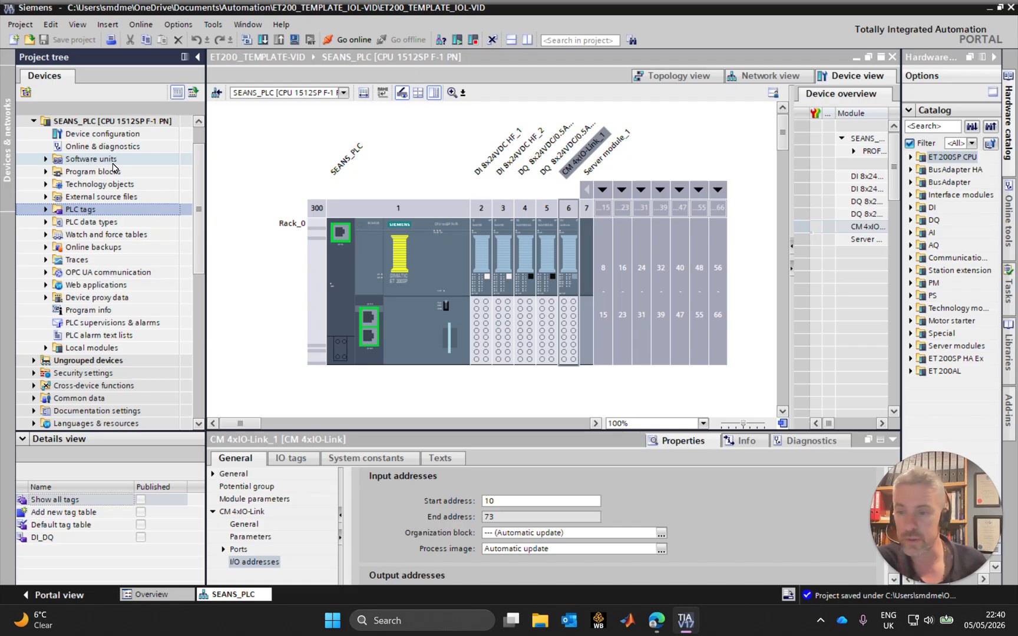
{"action": "left_click", "coordinate": [46, 197]}
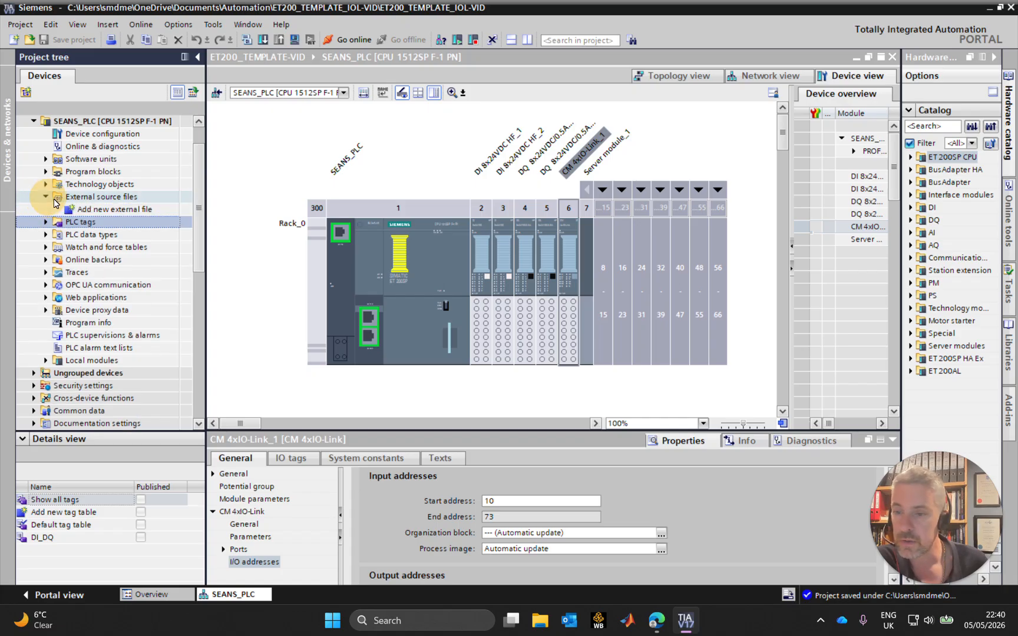
{"action": "double_click", "coordinate": [126, 210]}
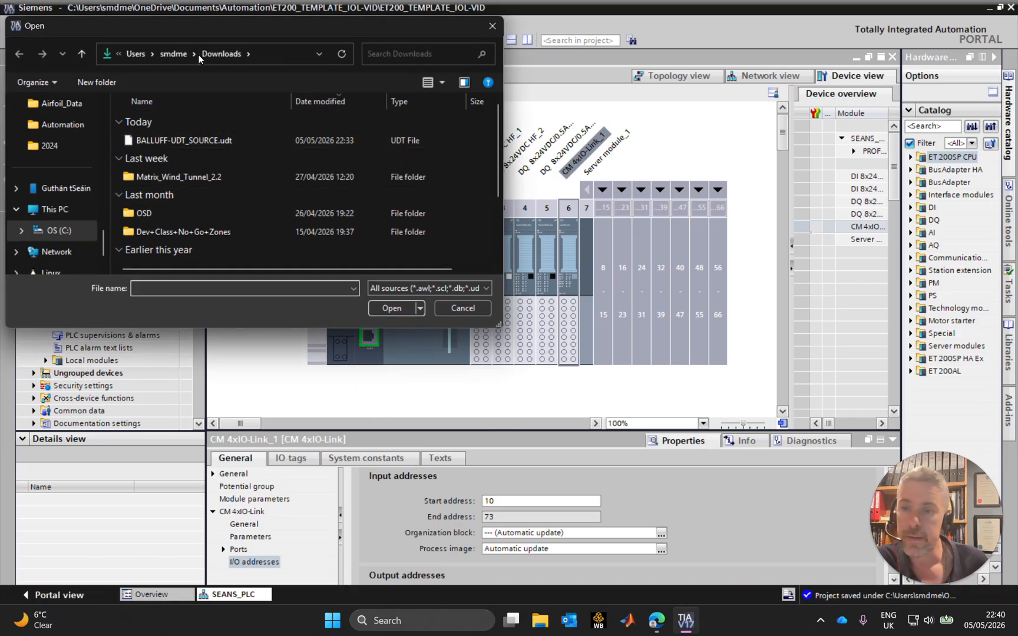
{"action": "left_click", "coordinate": [176, 140]}
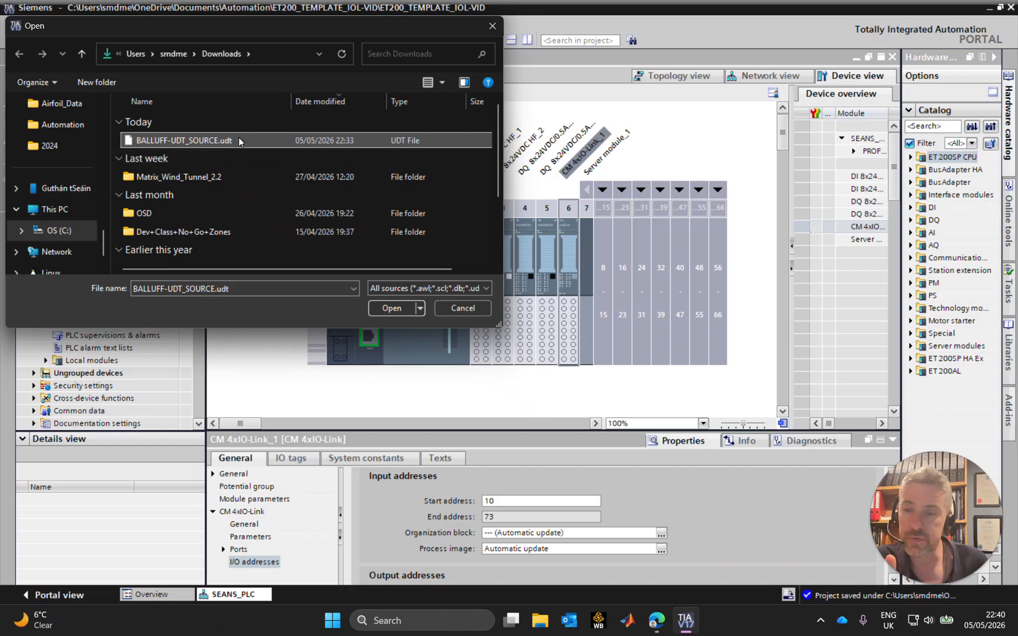
{"action": "left_click", "coordinate": [405, 307]}
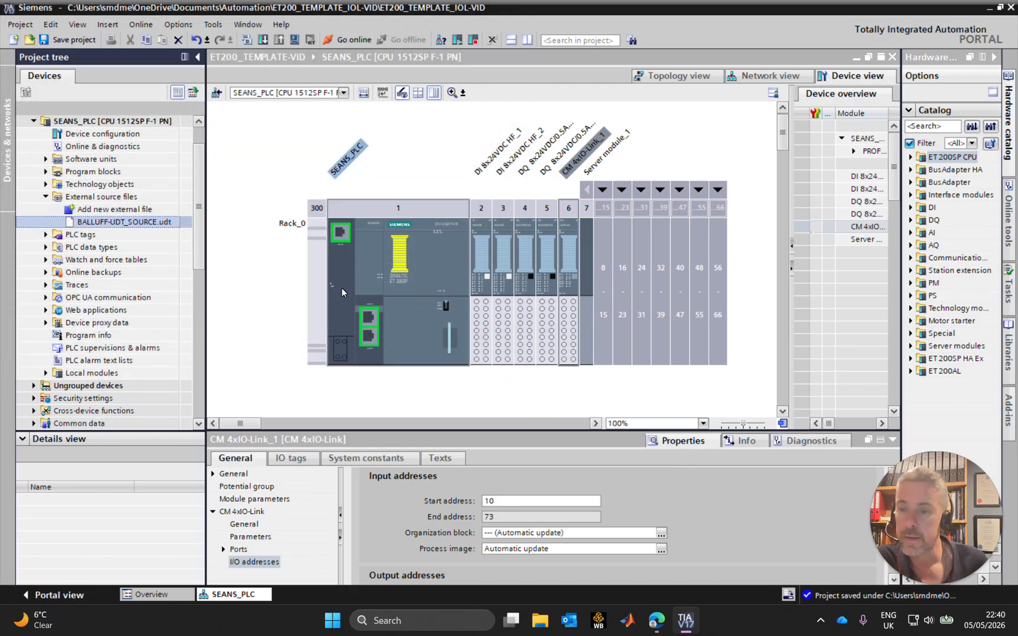
Step: Generate blocks from the BALLUFF-UDT_SOURCE.udt external source to create its PLC data type
{"action": "left_click", "coordinate": [46, 248]}
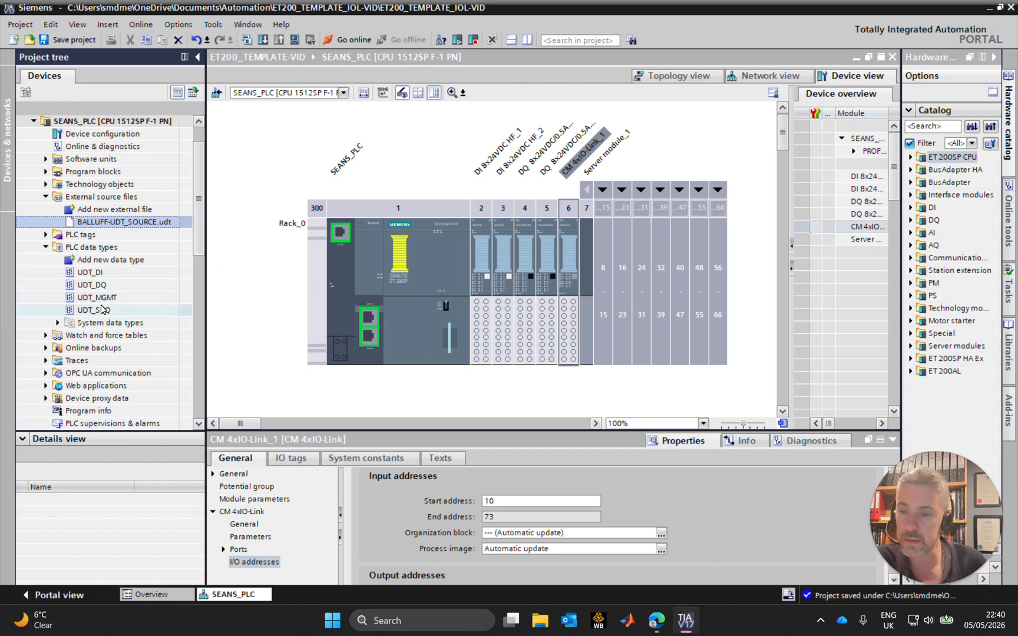
{"action": "right_click", "coordinate": [138, 227]}
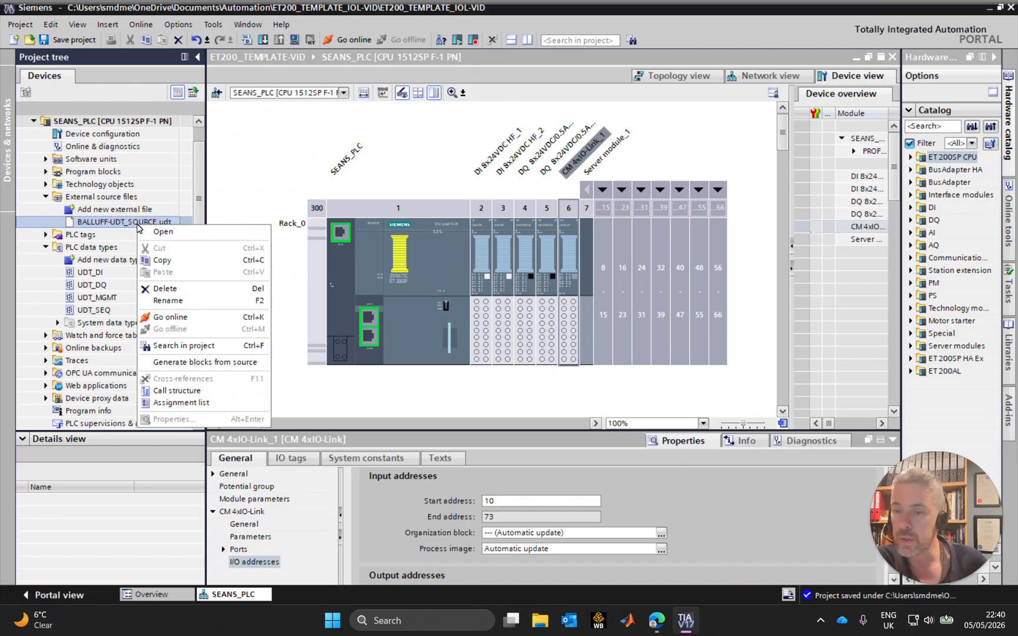
{"action": "left_click", "coordinate": [216, 361]}
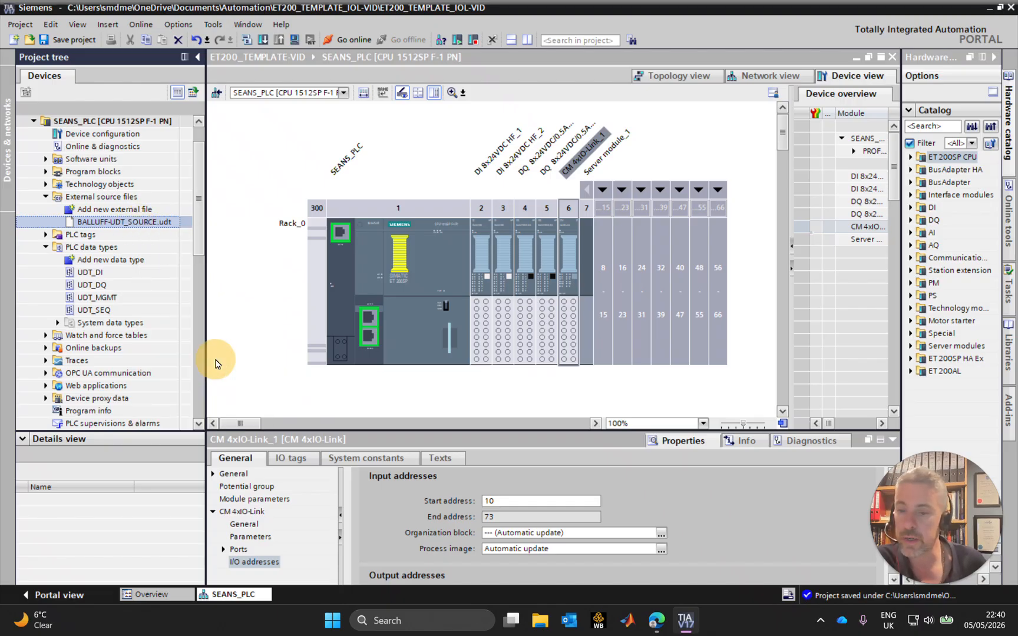
{"action": "left_click", "coordinate": [587, 351]}
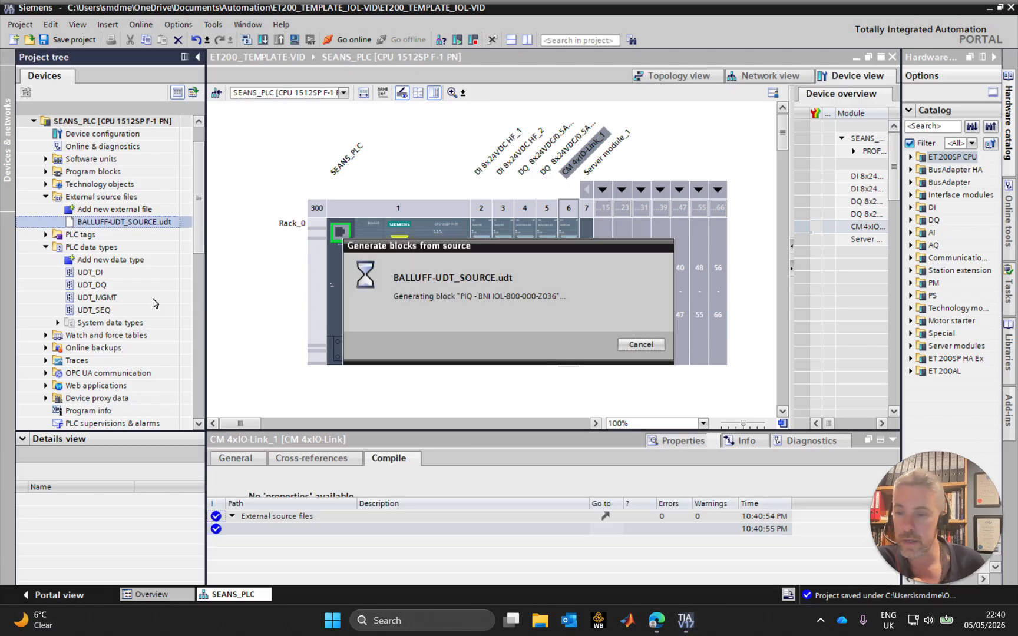
Step: Rename the generated PLC data type PIQ - BNI IOL-800-000-Z036 to UDT_IOL_BNI_Z036
{"action": "left_click", "coordinate": [113, 273]}
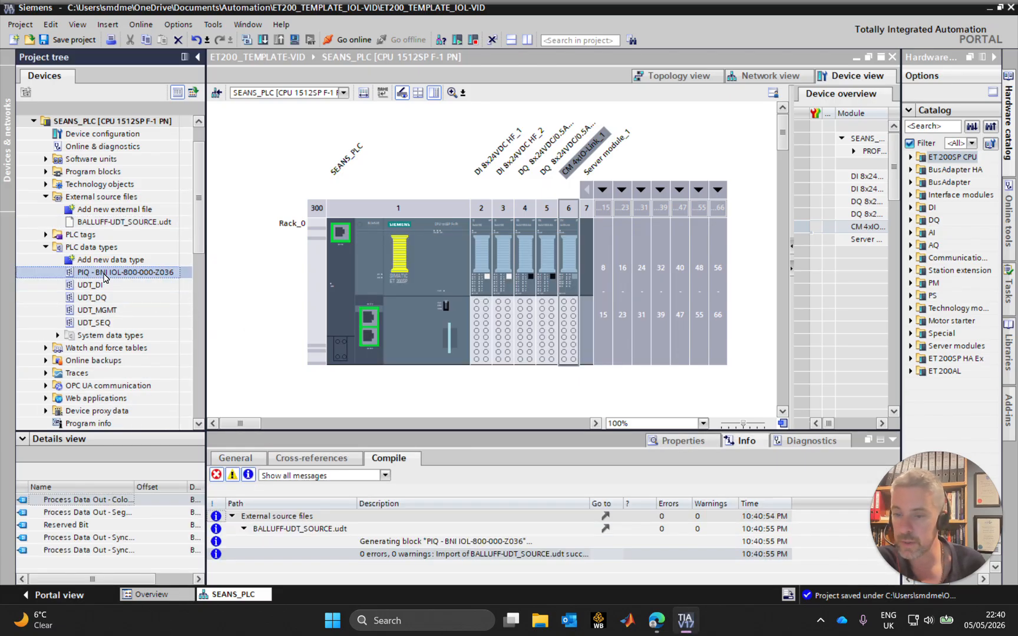
{"action": "key", "text": "Down"}
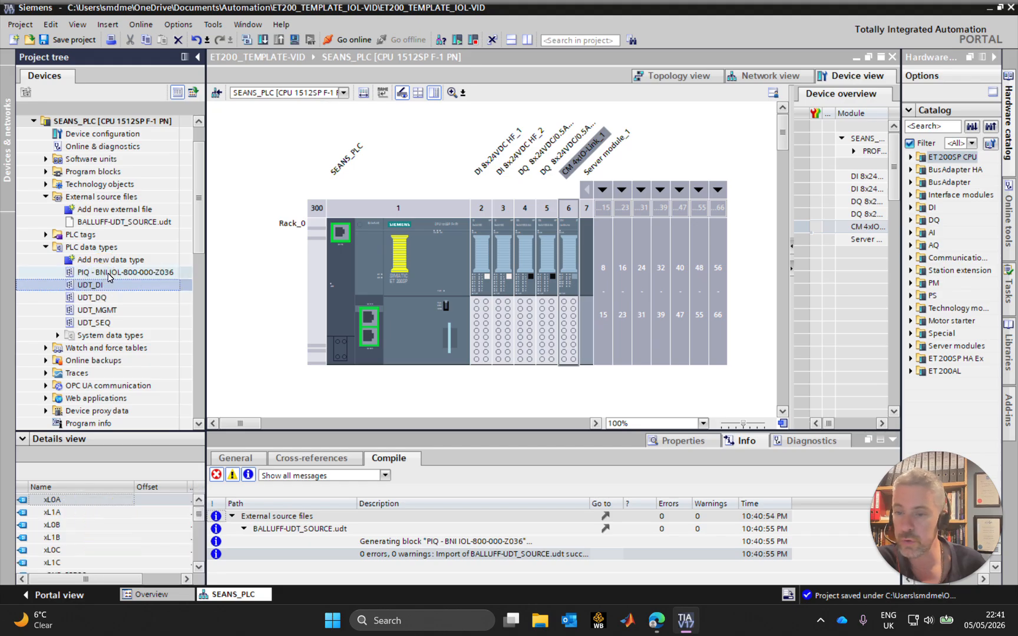
{"action": "left_click", "coordinate": [109, 276]}
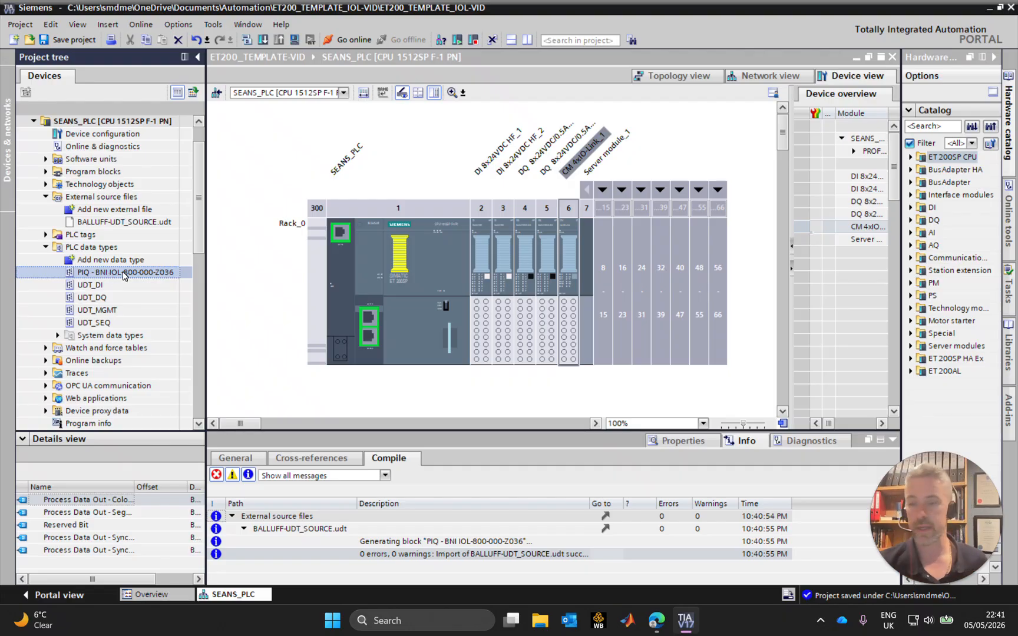
{"action": "left_click", "coordinate": [116, 271]}
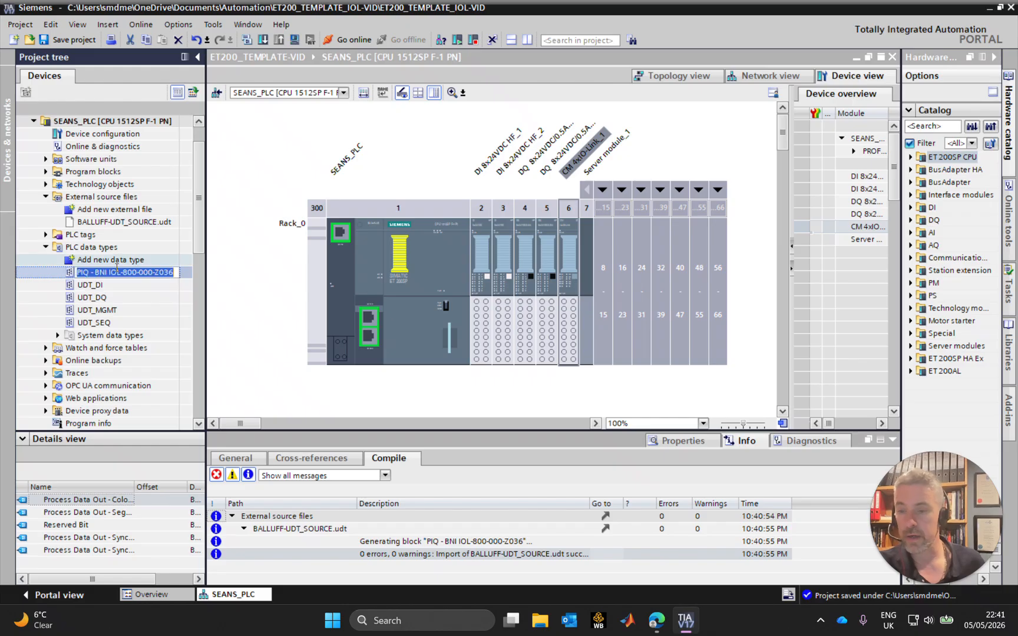
{"action": "type", "text": "UDT"}
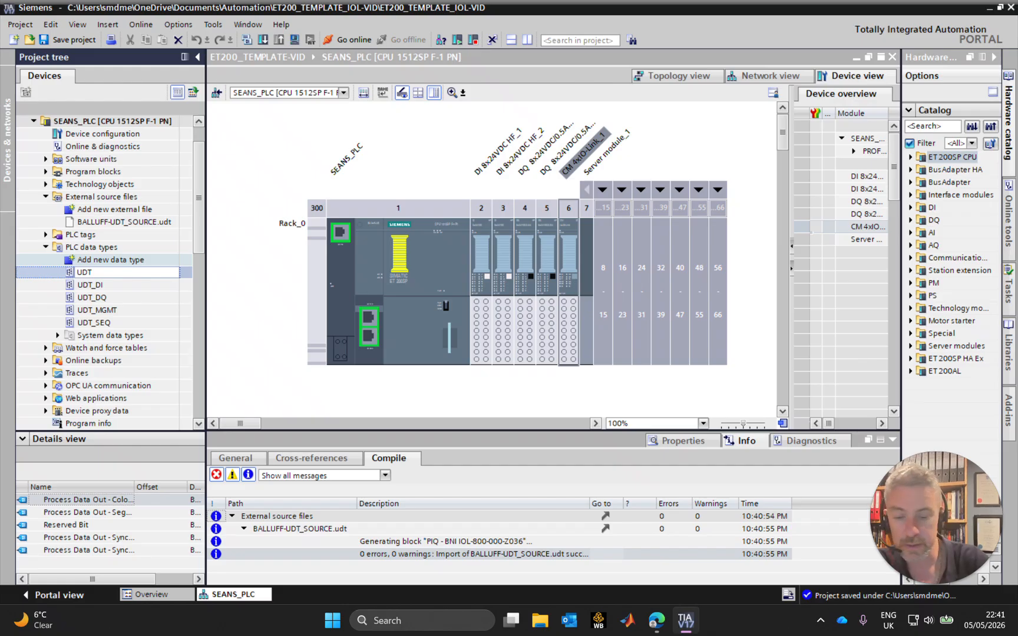
{"action": "type", "text": "_IOL_BNI_Z"}
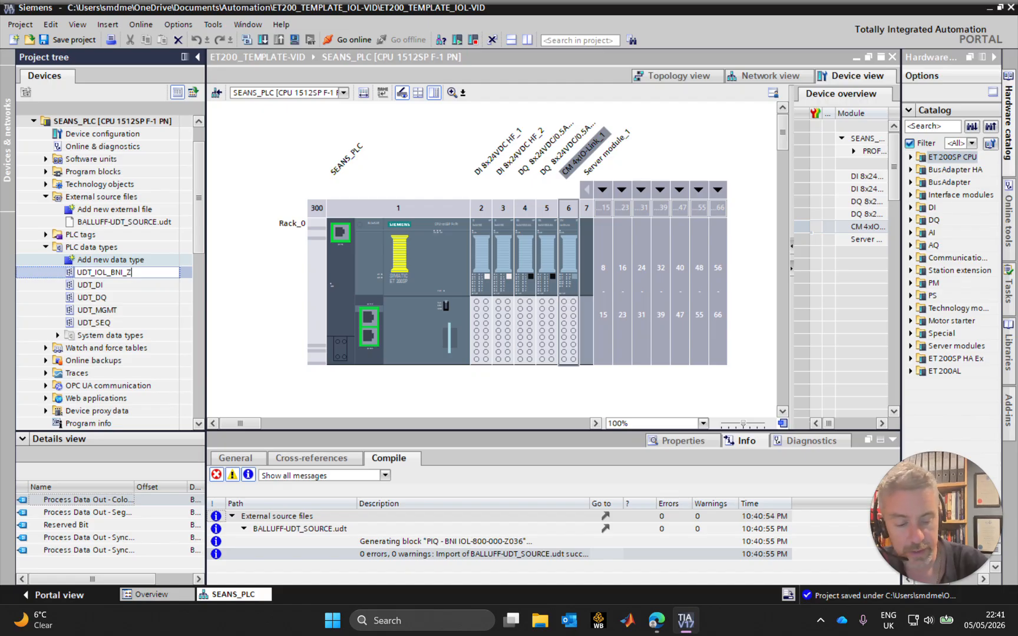
{"action": "key", "text": "Return"}
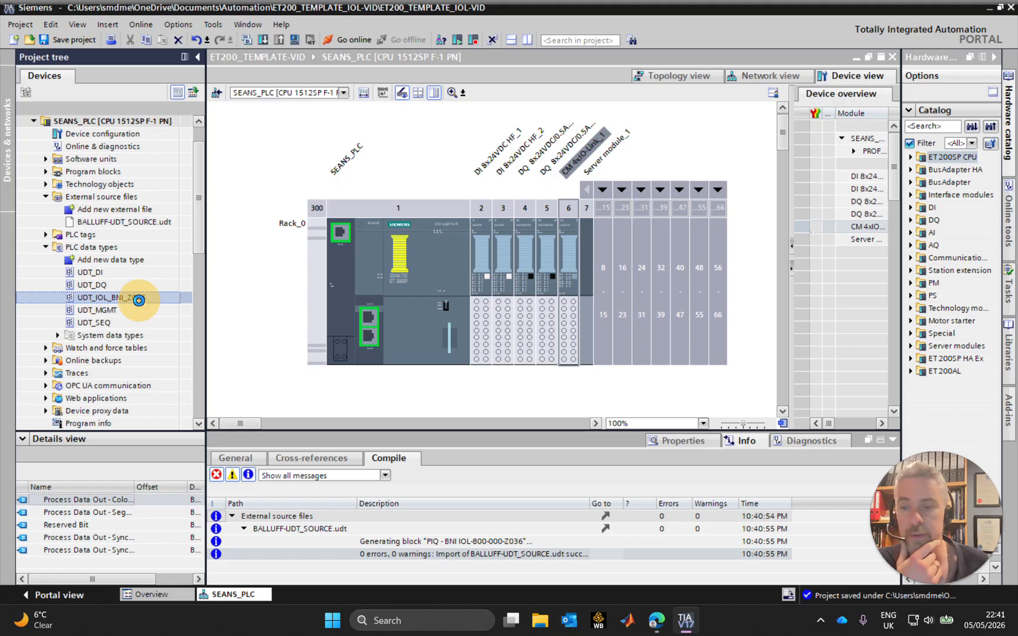
Step: Examine the element names and data types in UDT_IOL_BNI_Z036, widening the name column to read them fully, and close it
{"action": "double_click", "coordinate": [139, 300]}
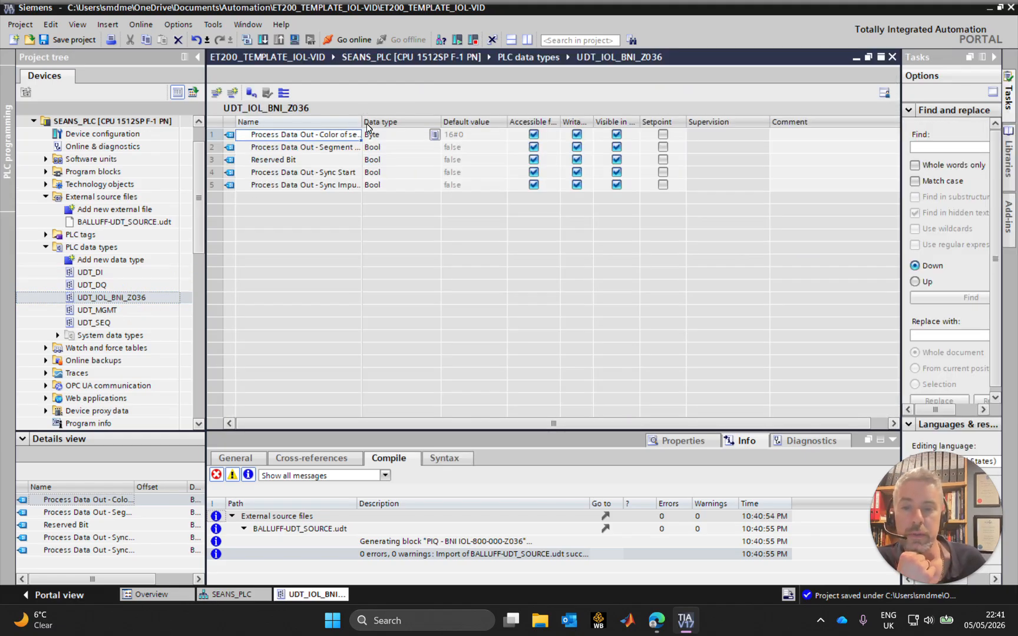
{"action": "left_click_drag", "start_coordinate": [363, 124], "coordinate": [424, 116]}
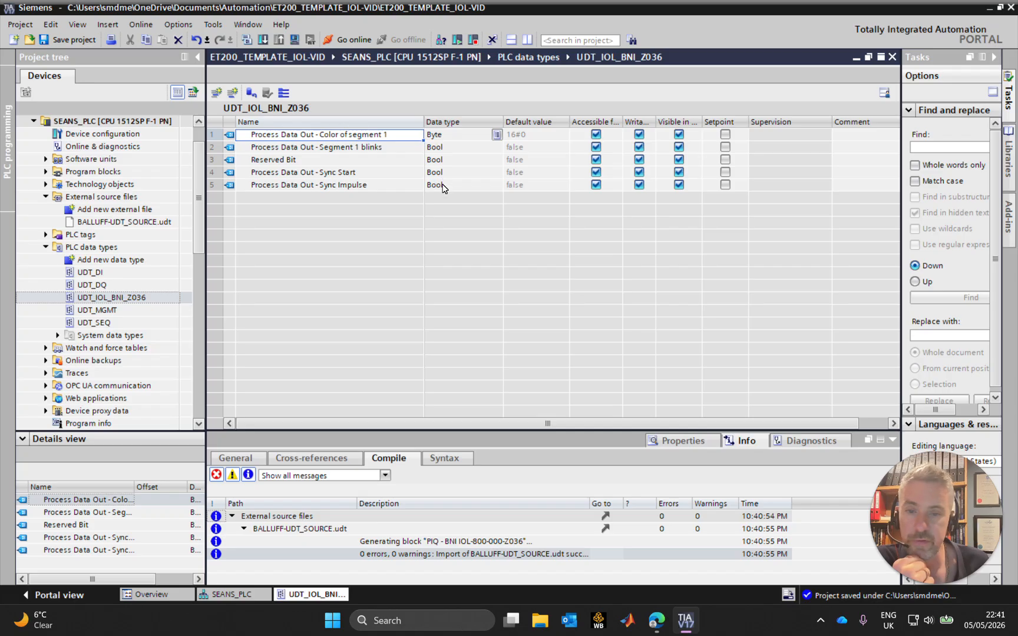
{"action": "left_click", "coordinate": [376, 155]}
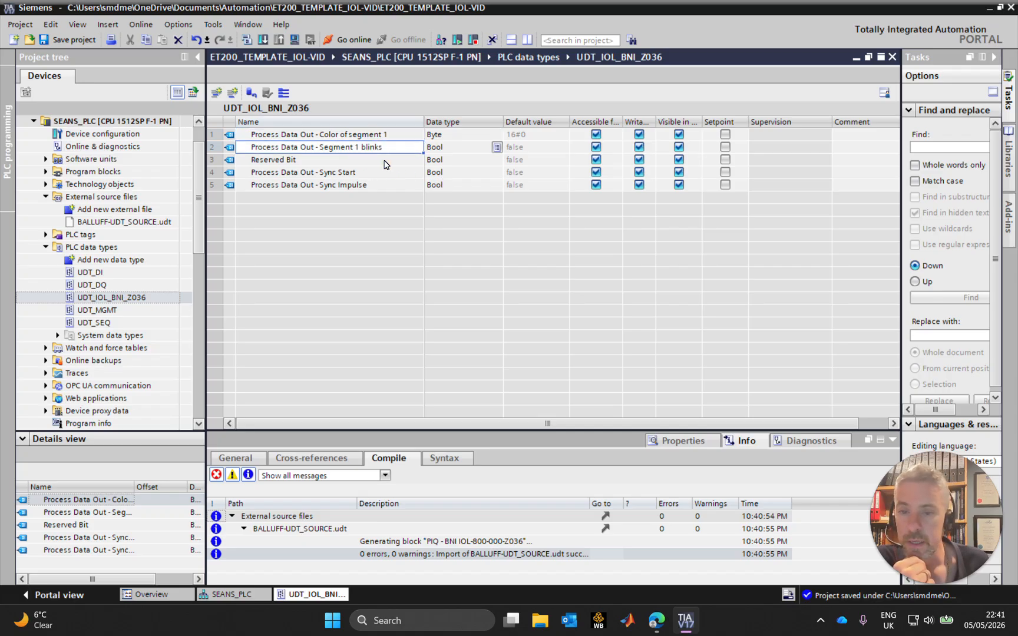
{"action": "left_click", "coordinate": [384, 163]}
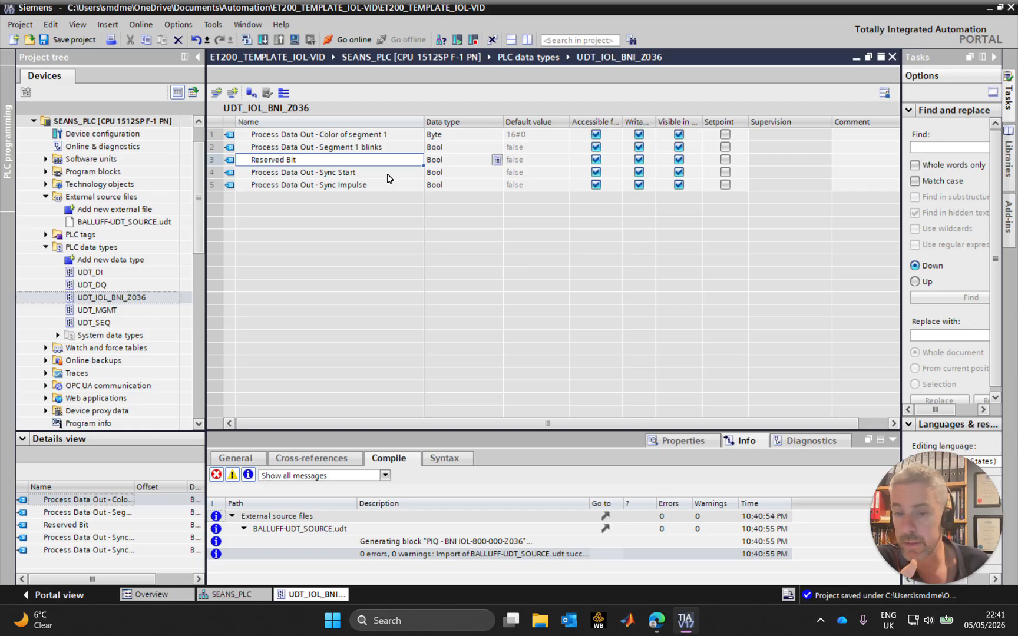
{"action": "left_click", "coordinate": [387, 174]}
{"action": "left_click", "coordinate": [388, 186]}
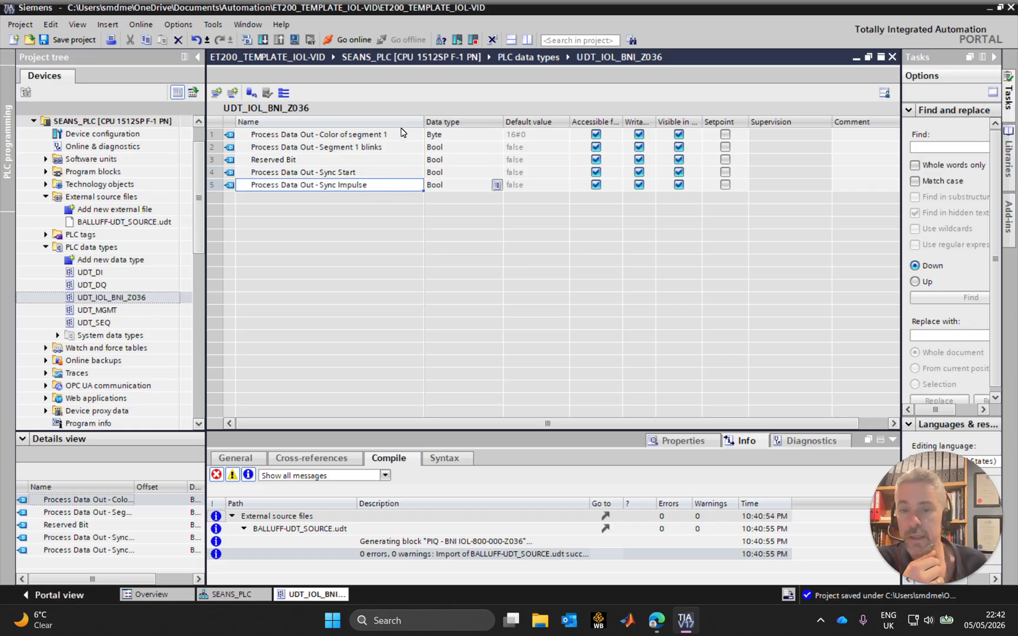
{"action": "left_click", "coordinate": [403, 134]}
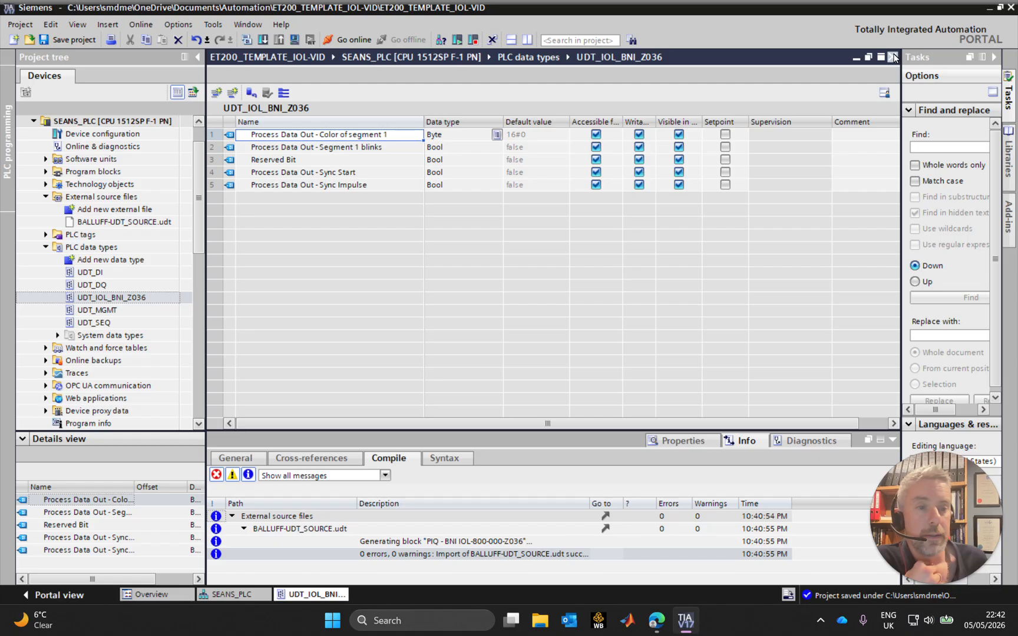
{"action": "left_click", "coordinate": [891, 58]}
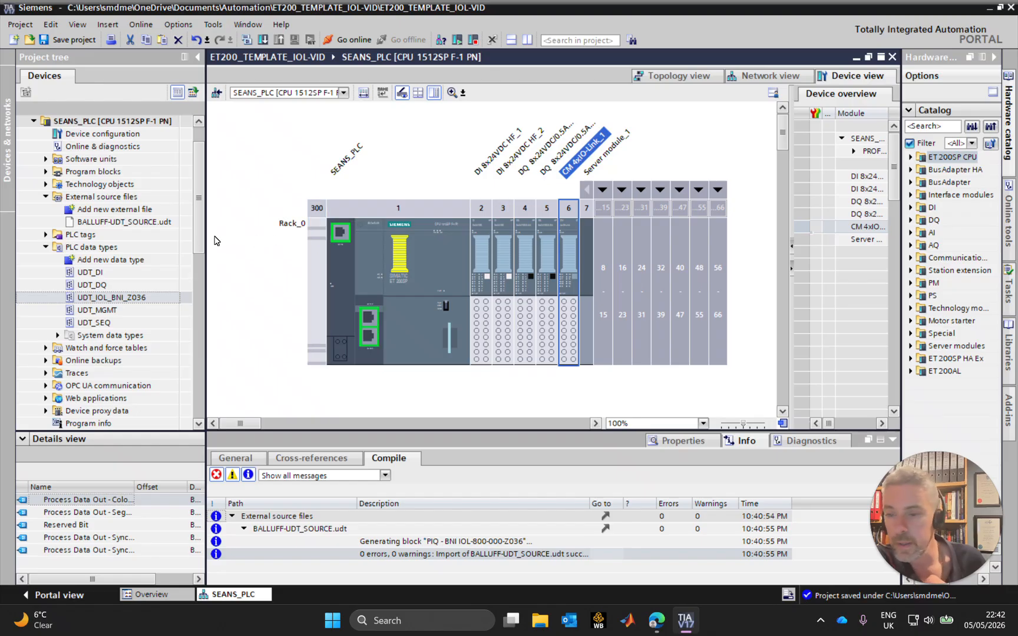
Step: Review the elements of the existing UDT_DI and UDT_DQ data types for comparison, closing each one
{"action": "double_click", "coordinate": [111, 274]}
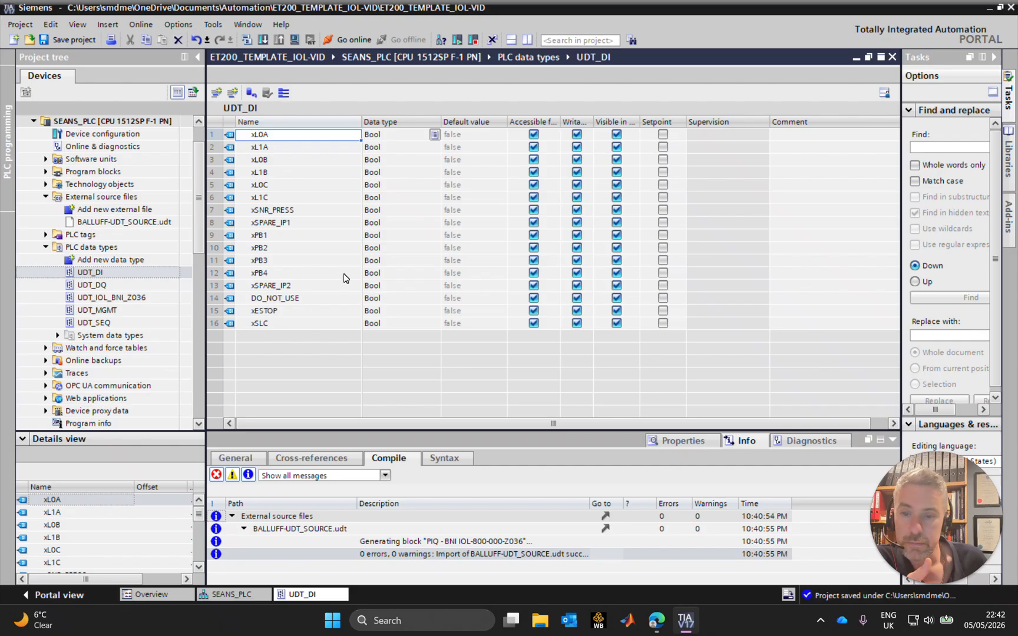
{"action": "left_click", "coordinate": [889, 57]}
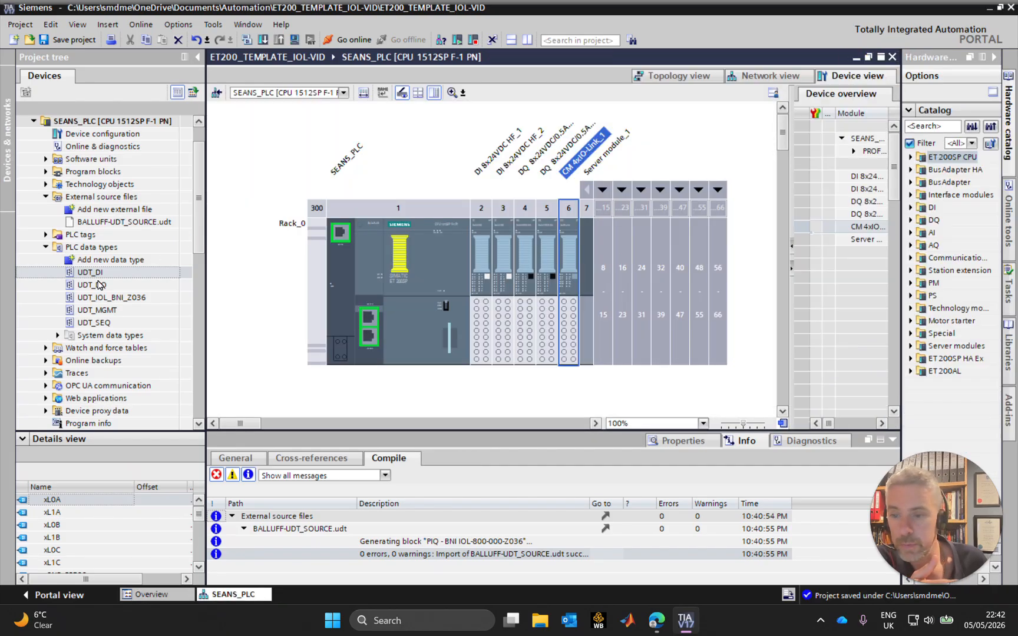
{"action": "double_click", "coordinate": [92, 285]}
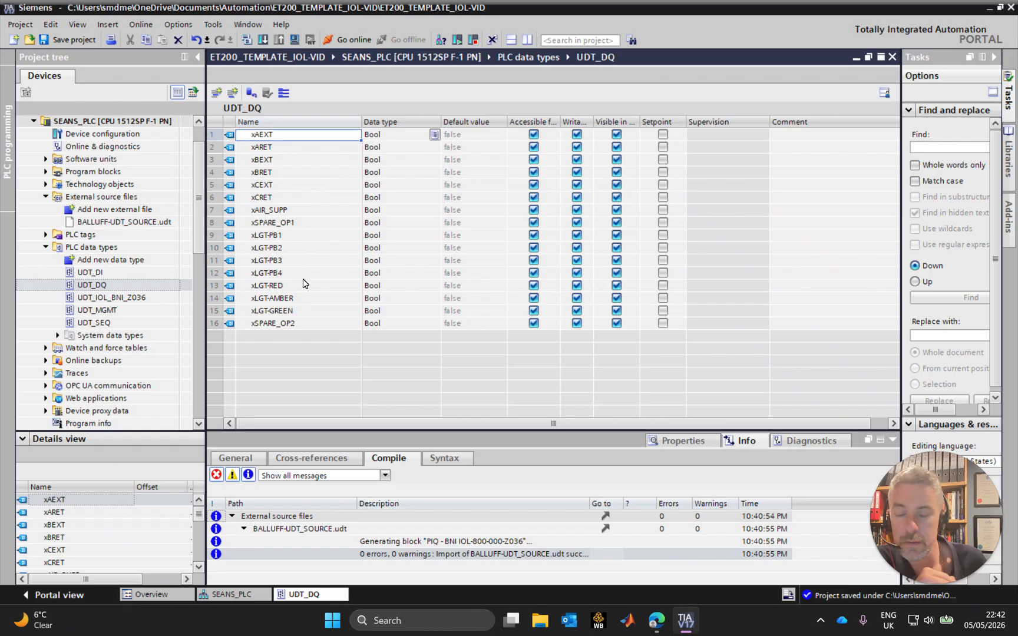
{"action": "left_click", "coordinate": [891, 57]}
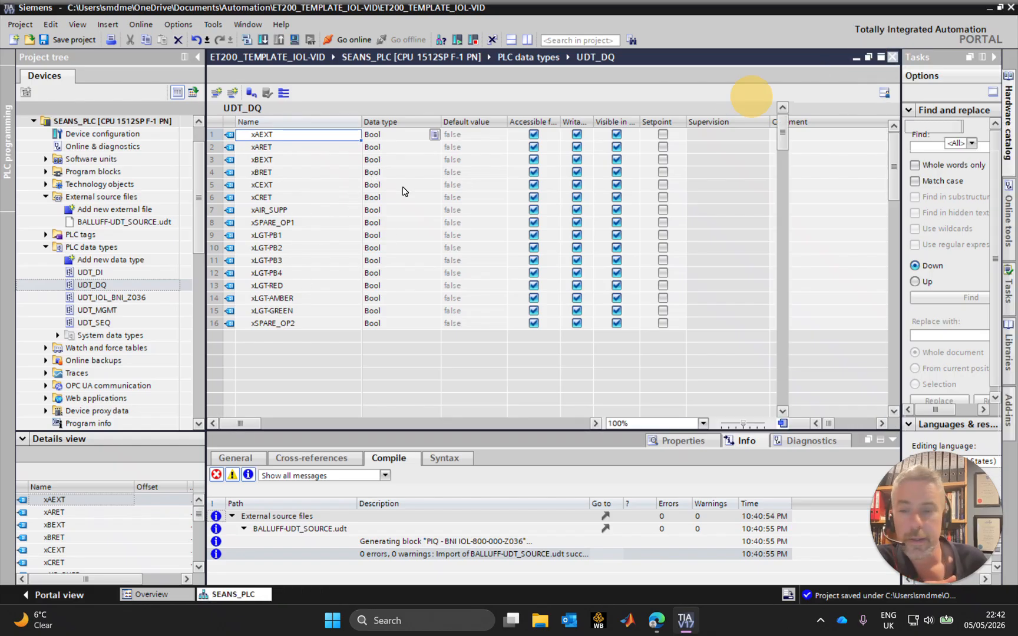
Step: Review the DI and DQ tags with their data types and start addresses in the DI_DQ tag table, and close it
{"action": "left_click", "coordinate": [46, 235]}
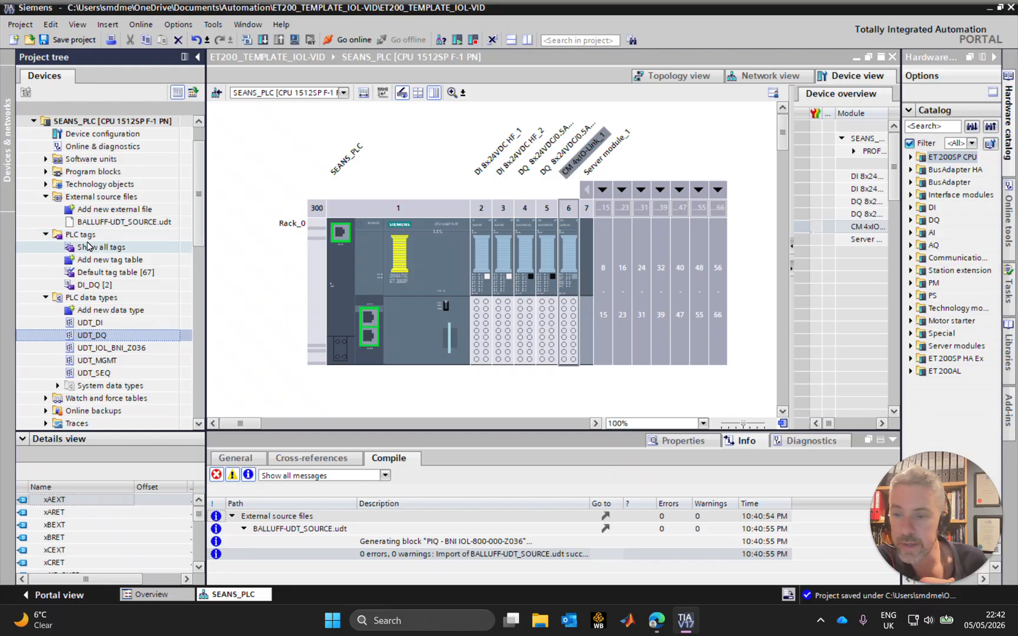
{"action": "left_click", "coordinate": [97, 323]}
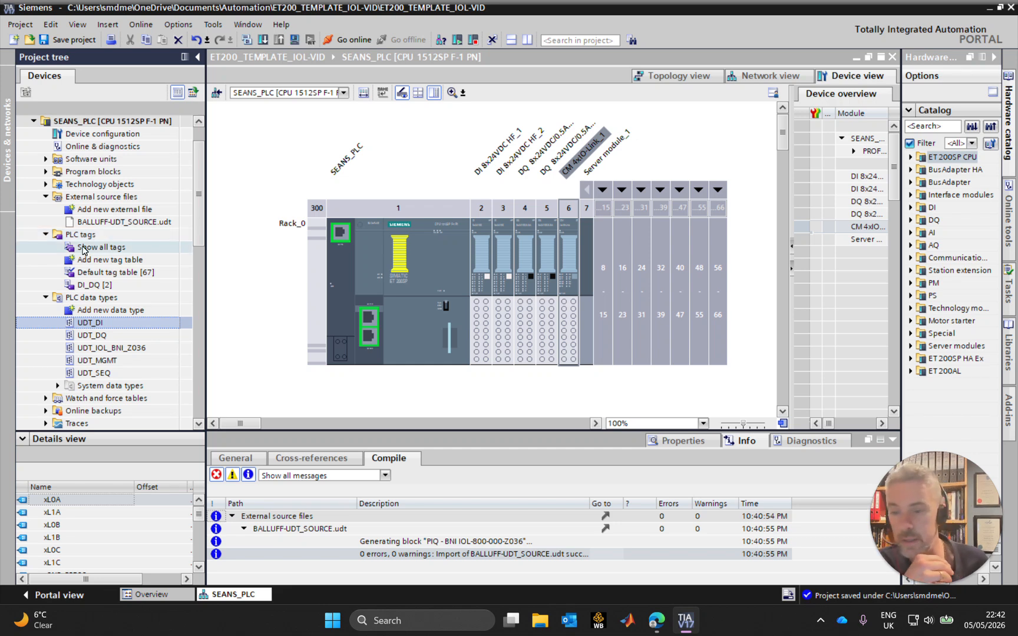
{"action": "double_click", "coordinate": [100, 285]}
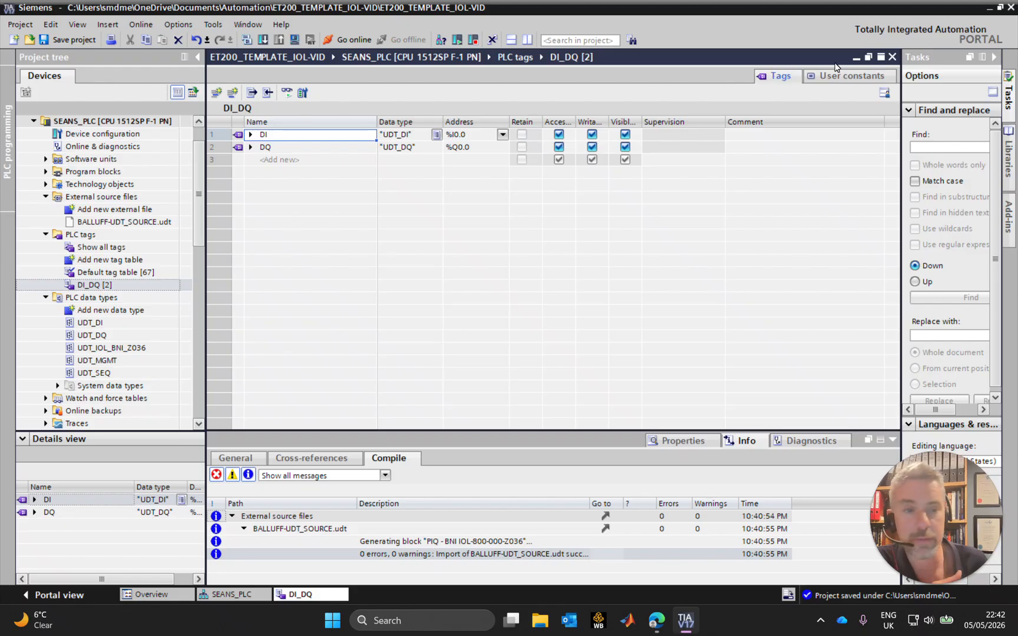
{"action": "left_click", "coordinate": [893, 60]}
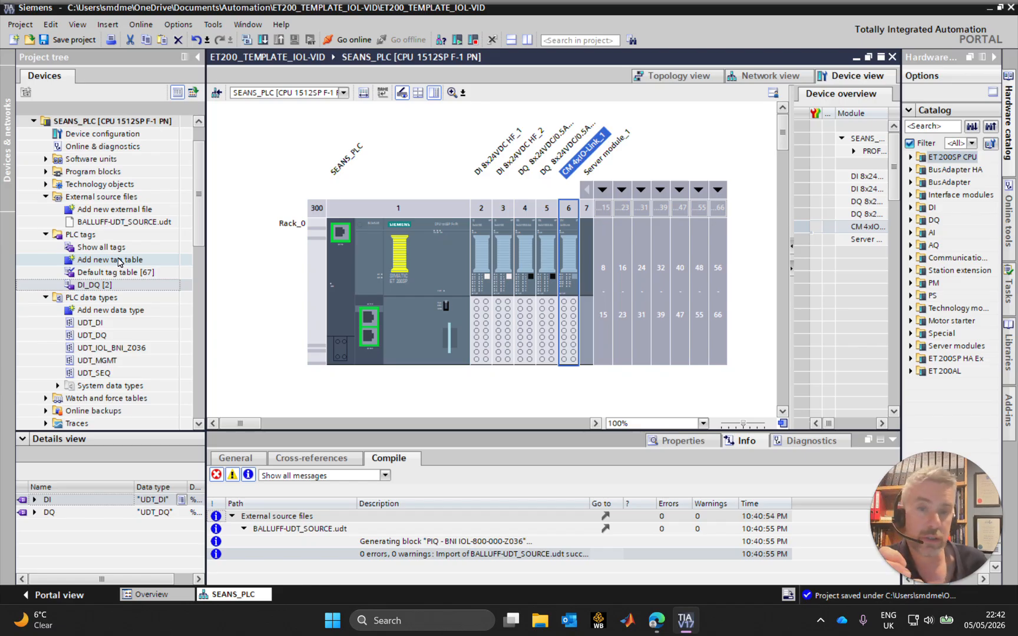
Step: Add a new PLC tag table and rename it IOL
{"action": "double_click", "coordinate": [118, 262]}
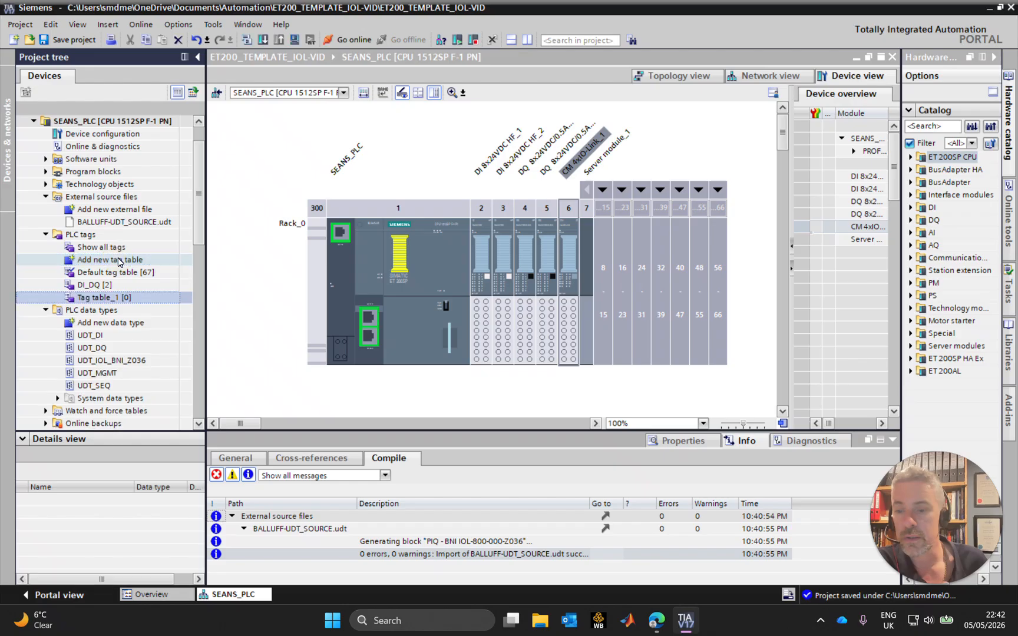
{"action": "left_click", "coordinate": [119, 298]}
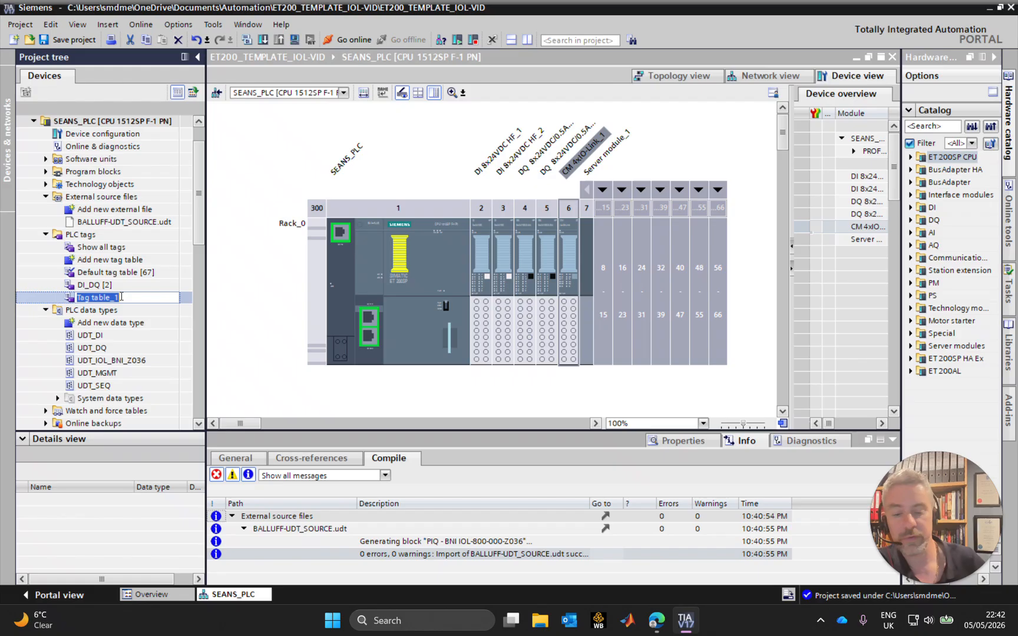
{"action": "type", "text": "IOL"}
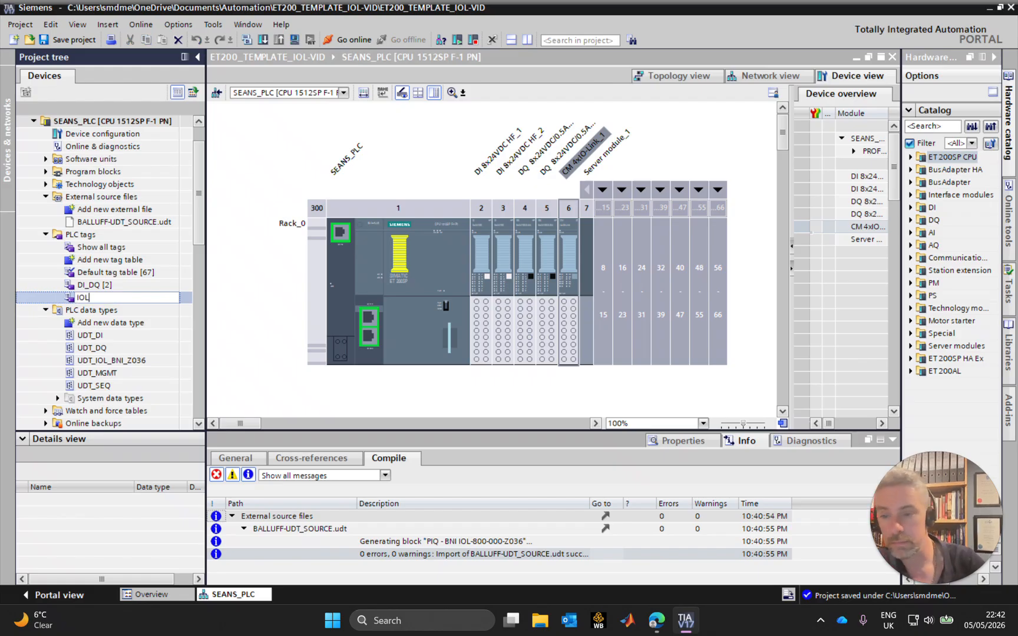
{"action": "key", "text": "Return"}
Step: Open the IOL tag table and add a tag named BNI_Z036
{"action": "double_click", "coordinate": [122, 299]}
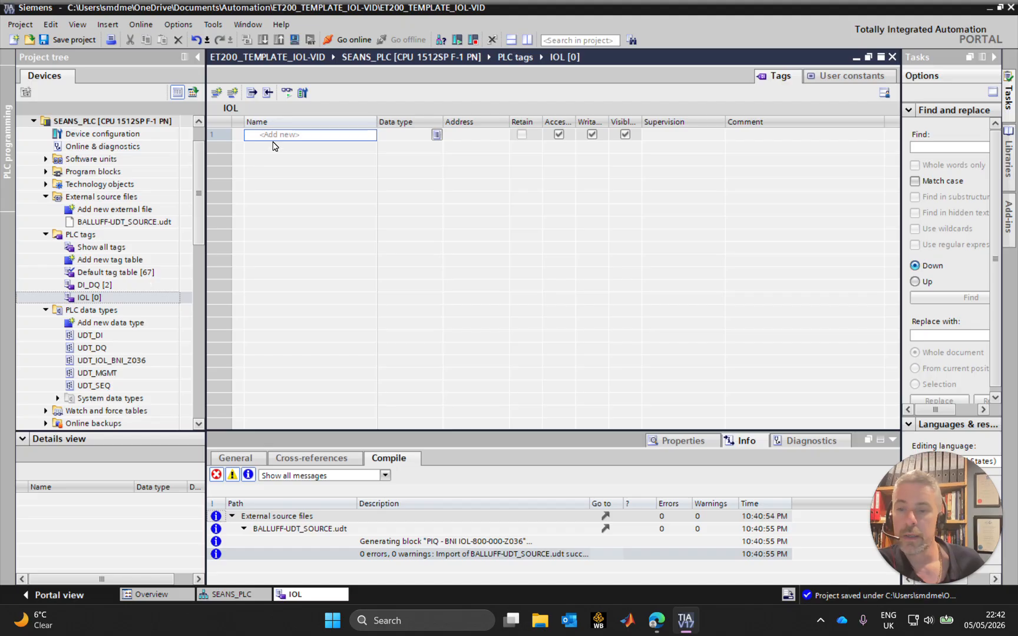
{"action": "left_click", "coordinate": [297, 137]}
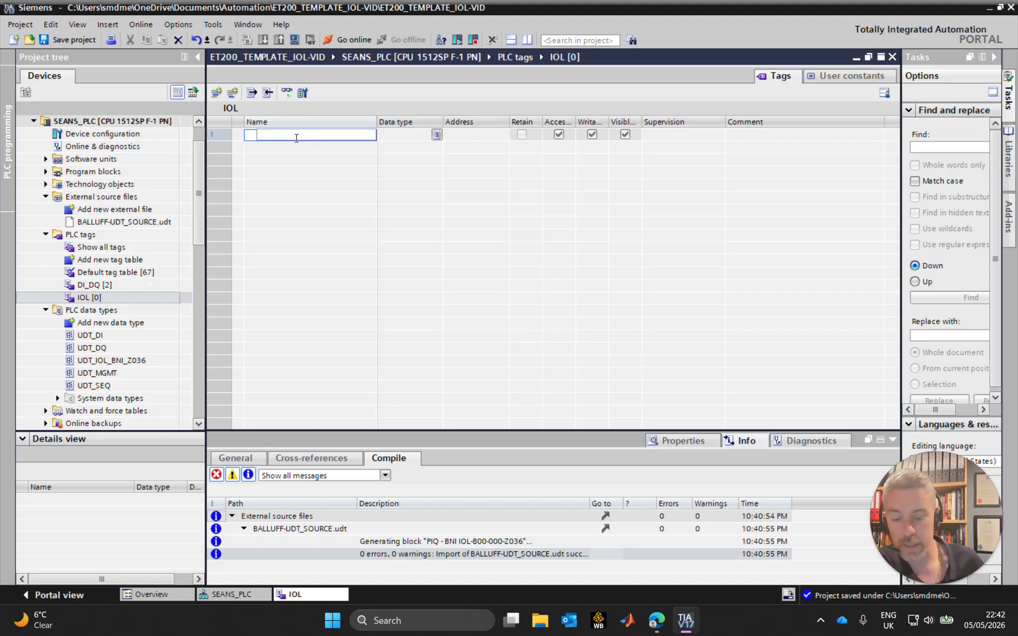
{"action": "type", "text": "BNI"}
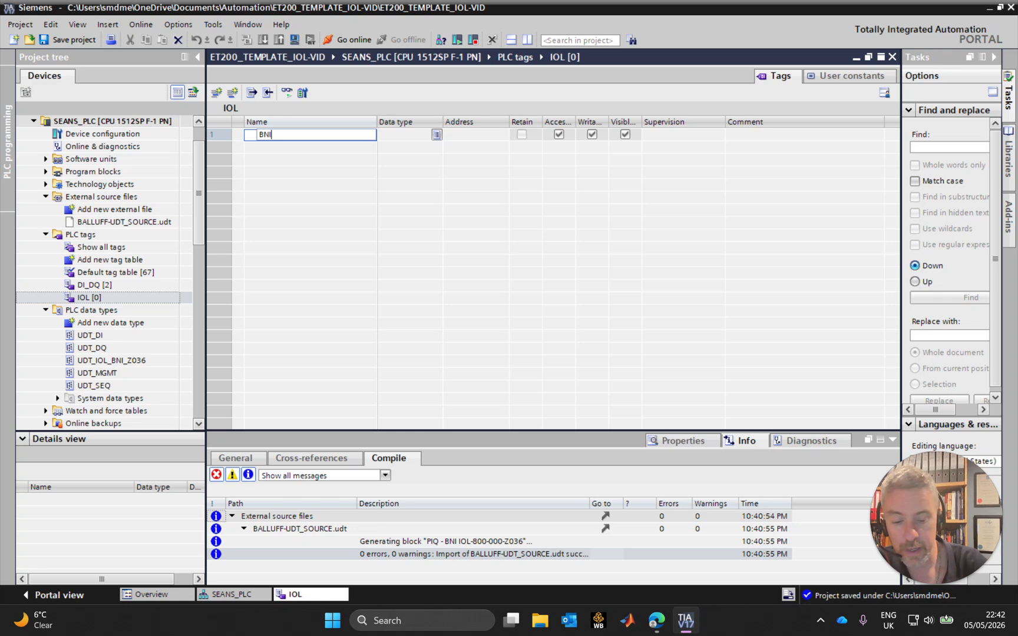
{"action": "type", "text": "_Z036"}
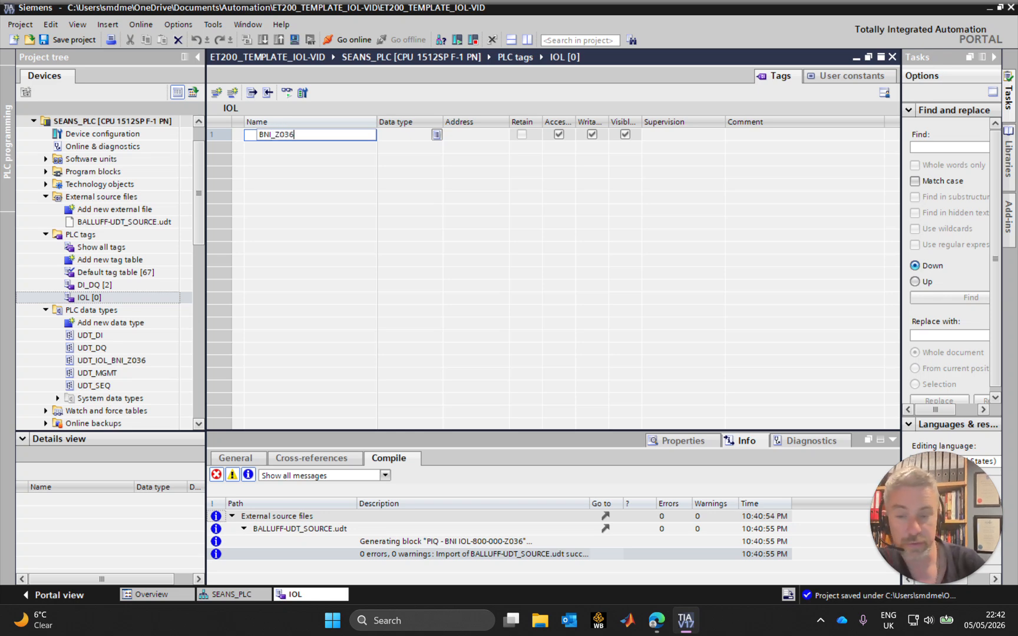
{"action": "key", "text": "Return"}
Step: Set the BNI_Z036 tag's data type to UDT_IOL_BNI_Z036 and adjust the column widths to show the full type name
{"action": "left_click", "coordinate": [406, 138]}
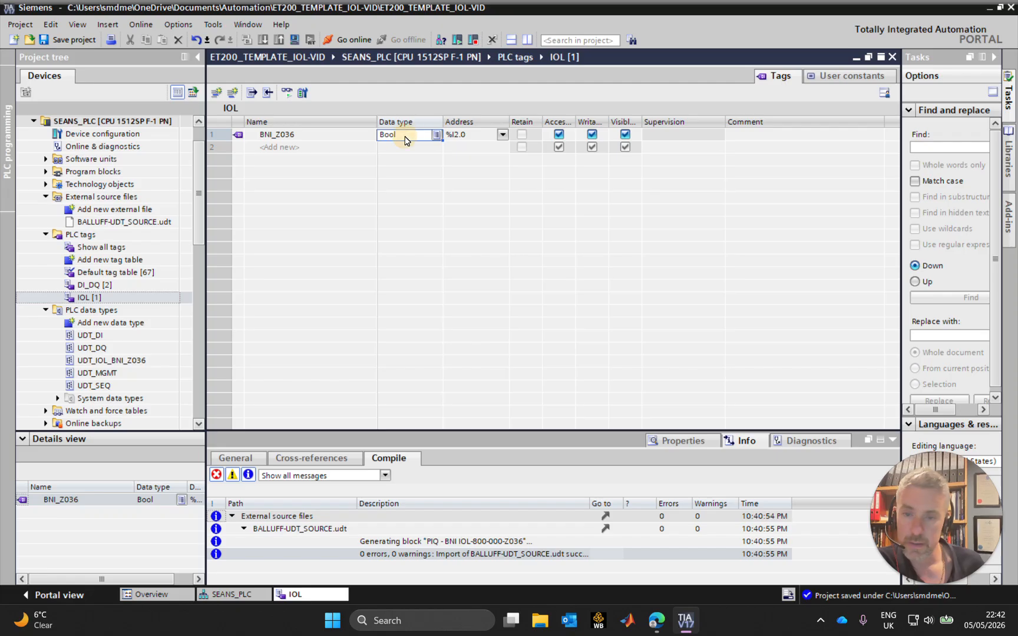
{"action": "type", "text": "UDT"}
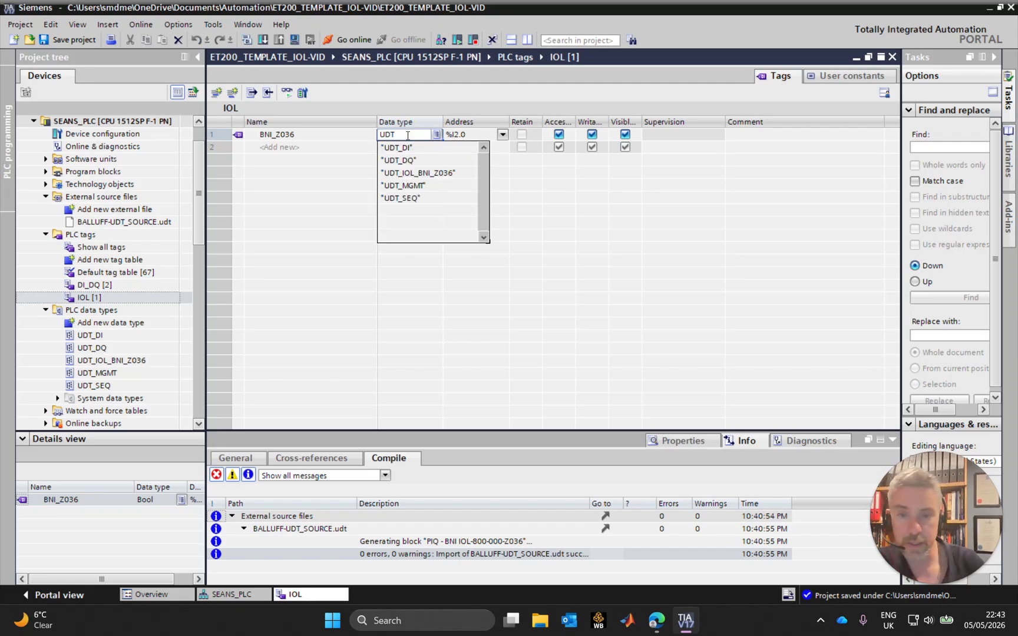
{"action": "key", "text": "Down"}
{"action": "key", "text": "Down"}
{"action": "key", "text": "Down"}
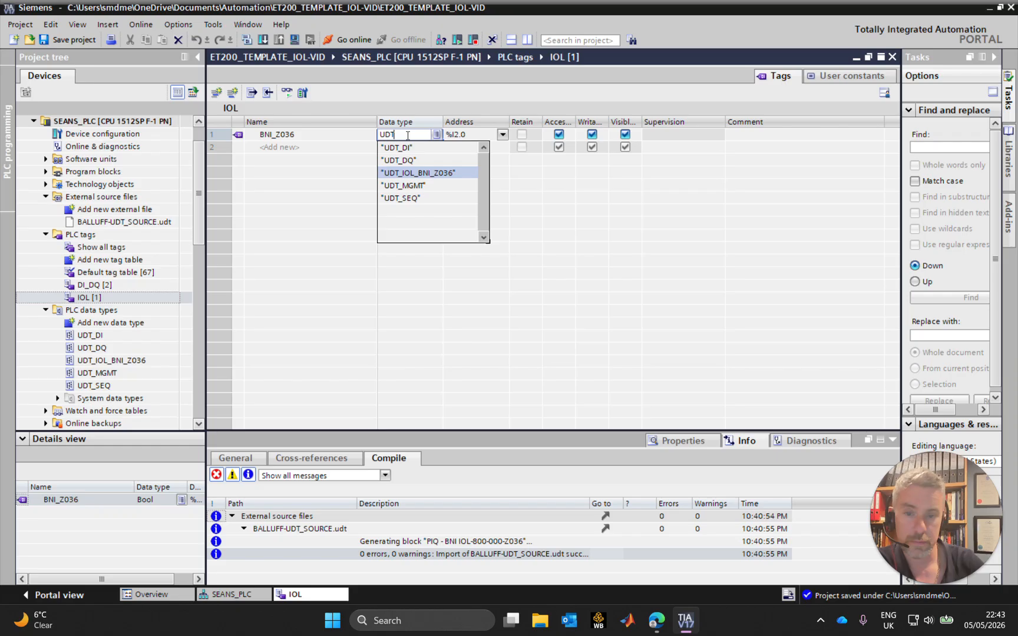
{"action": "key", "text": "Return"}
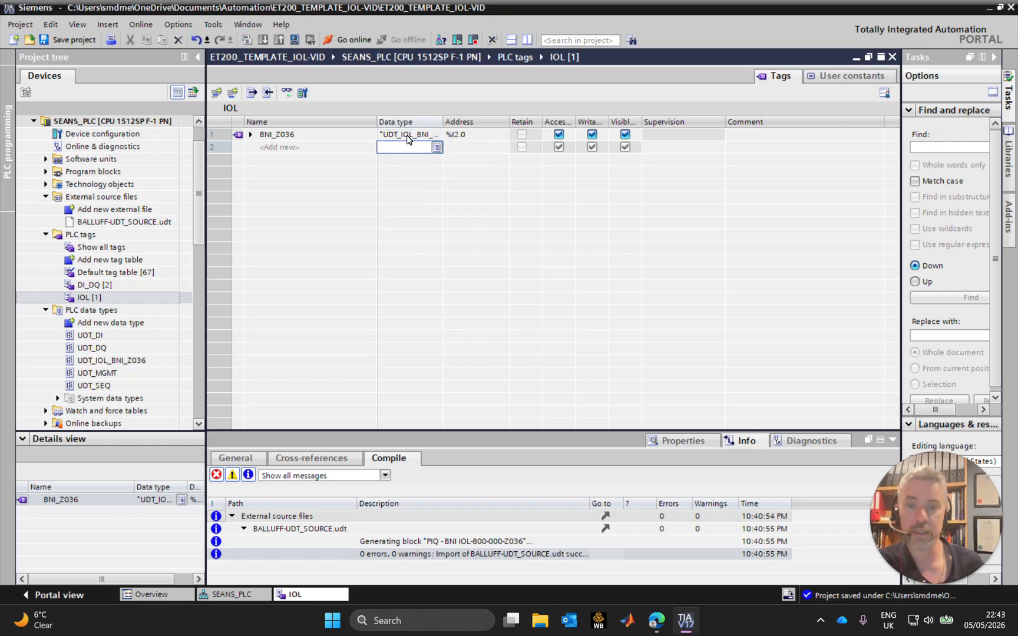
{"action": "key", "text": "Return"}
{"action": "left_click_drag", "start_coordinate": [378, 122], "coordinate": [342, 122]}
{"action": "left_click_drag", "start_coordinate": [409, 121], "coordinate": [430, 136]}
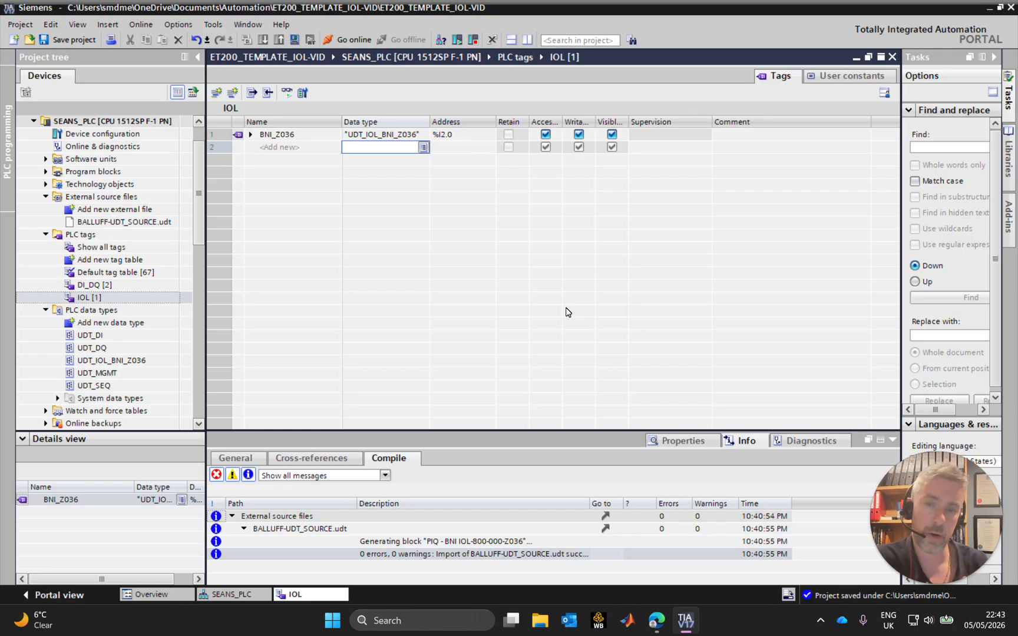
Step: Set the BNI_Z036 tag's address to %Q10.0 using operand identifier Q and address 10
{"action": "left_click", "coordinate": [486, 134]}
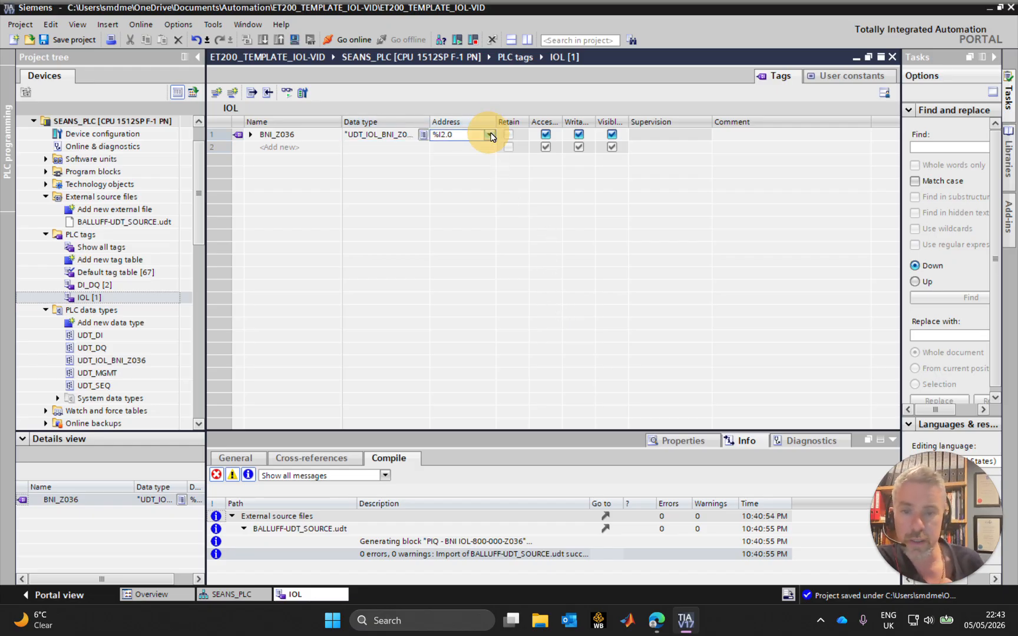
{"action": "left_click", "coordinate": [490, 135]}
{"action": "left_click", "coordinate": [571, 158]}
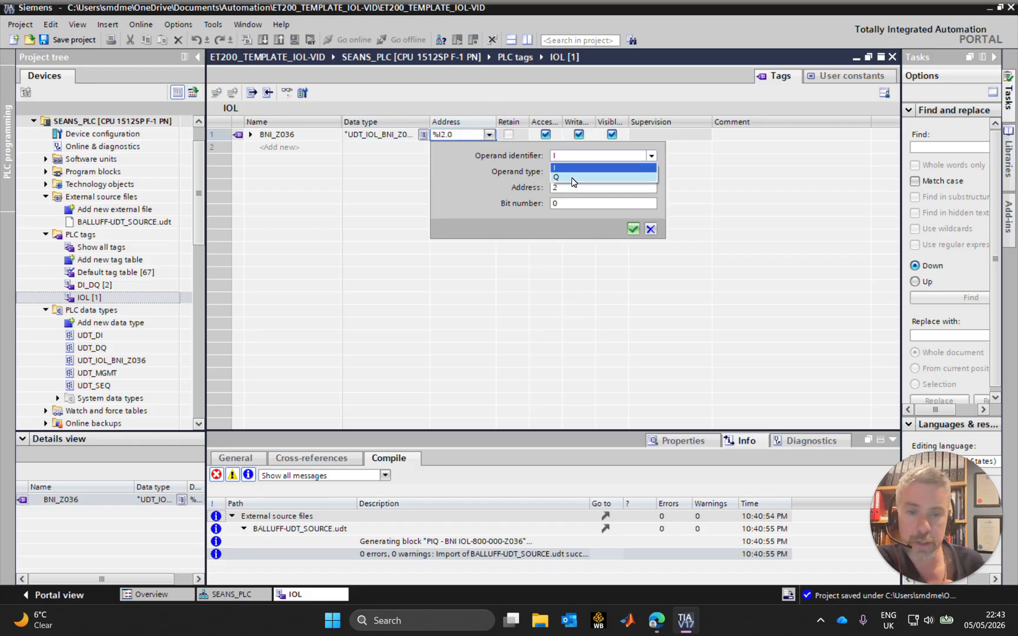
{"action": "left_click", "coordinate": [572, 178]}
{"action": "left_click", "coordinate": [568, 187]}
{"action": "double_click", "coordinate": [561, 188]}
{"action": "type", "text": "10"}
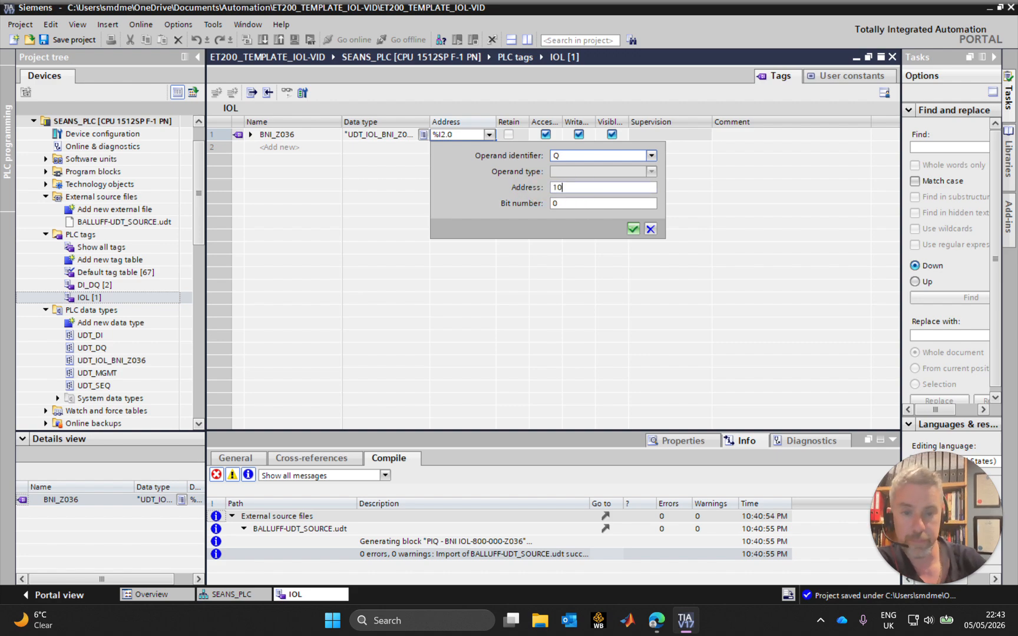
{"action": "key", "text": "Return"}
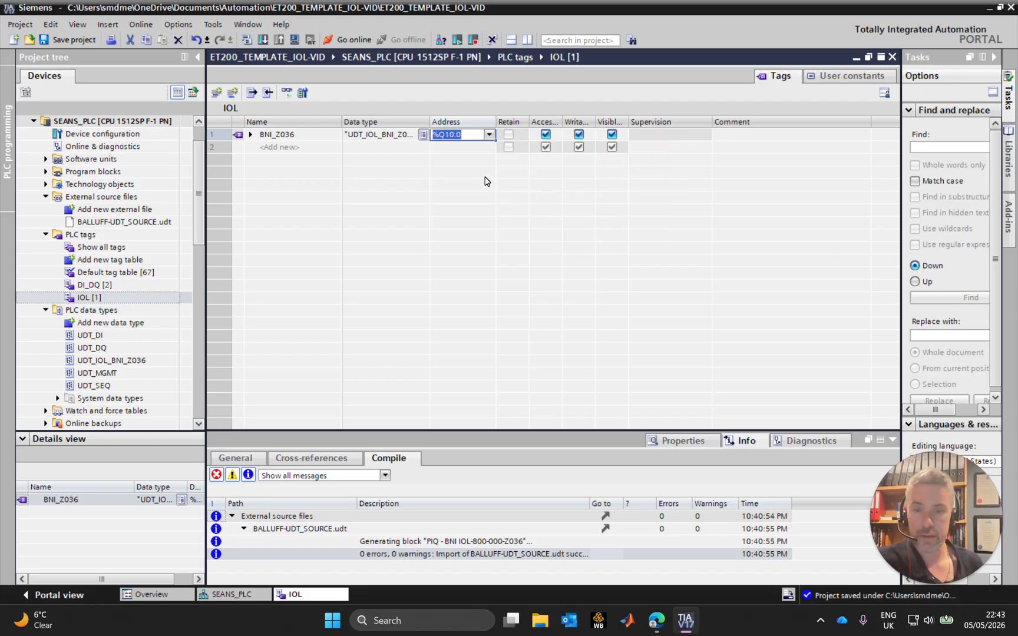
{"action": "left_click", "coordinate": [450, 148]}
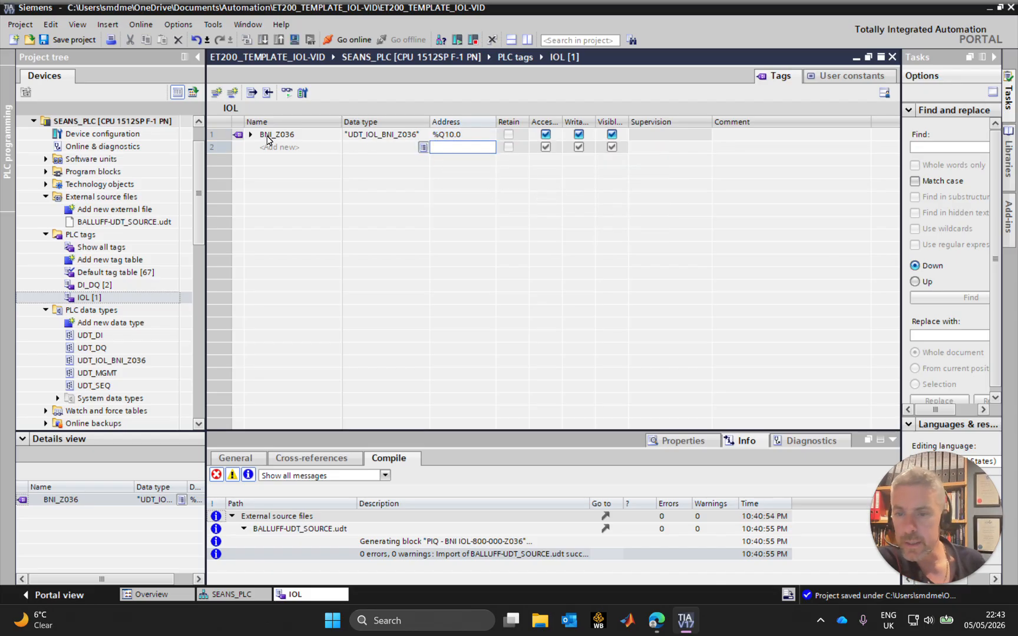
Step: Expand the BNI_Z036 tag, widen the name column, and examine the name, data type and output address of each element
{"action": "left_click", "coordinate": [250, 135]}
{"action": "left_click", "coordinate": [465, 148]}
{"action": "left_click_drag", "start_coordinate": [342, 123], "coordinate": [430, 121]}
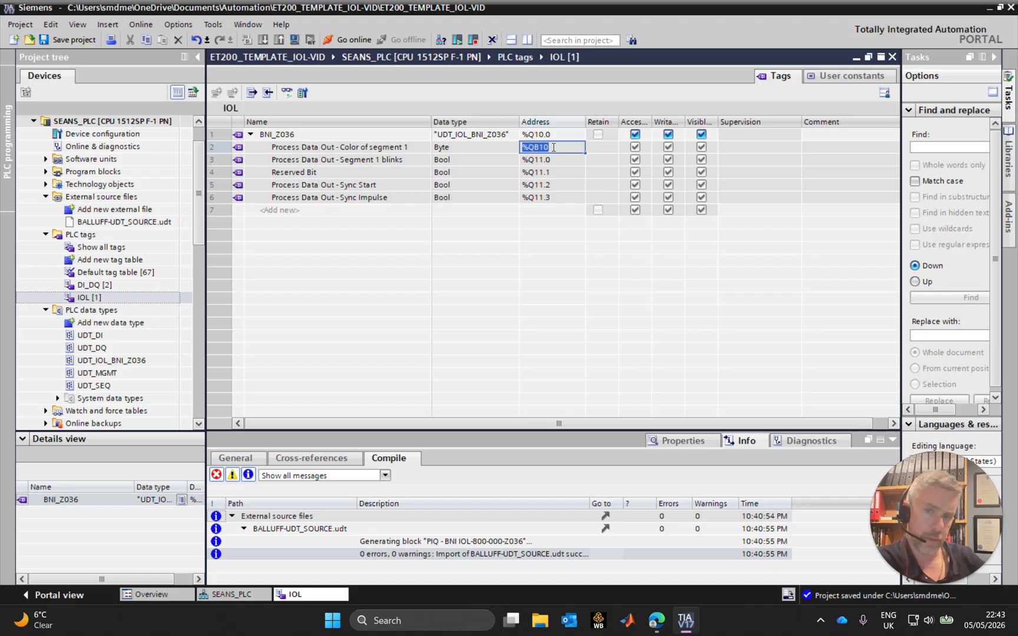
{"action": "left_click", "coordinate": [413, 147]}
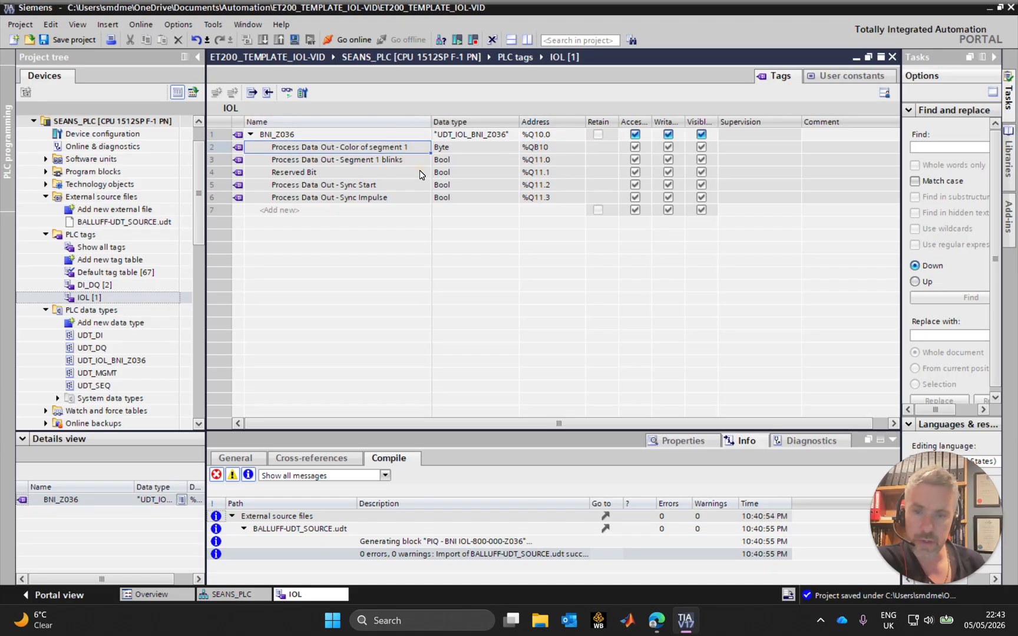
{"action": "left_click", "coordinate": [392, 163]}
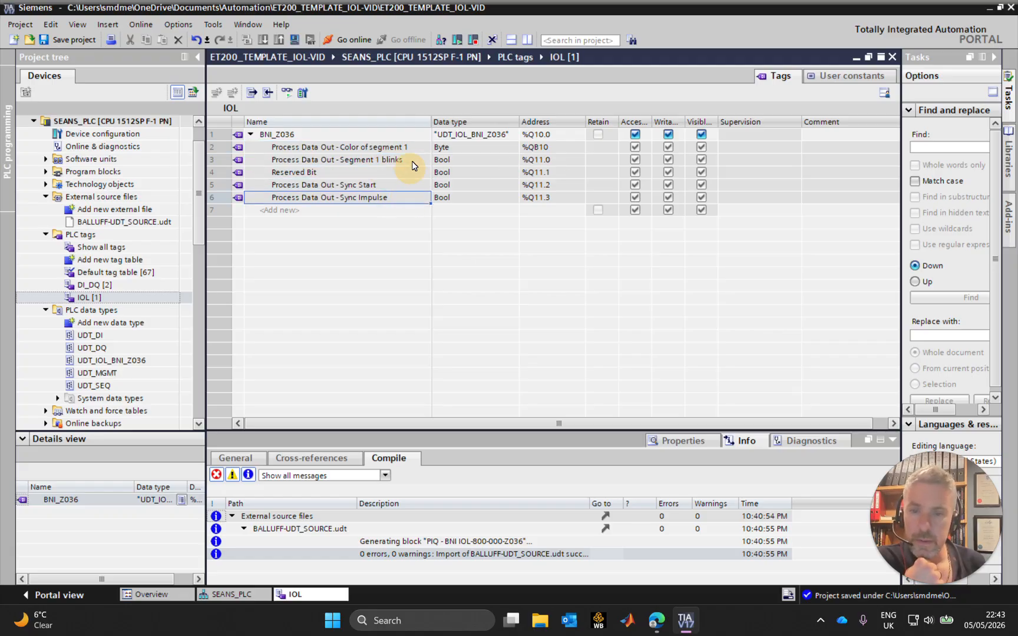
{"action": "left_click", "coordinate": [414, 175]}
{"action": "left_click", "coordinate": [414, 185]}
{"action": "left_click", "coordinate": [414, 196]}
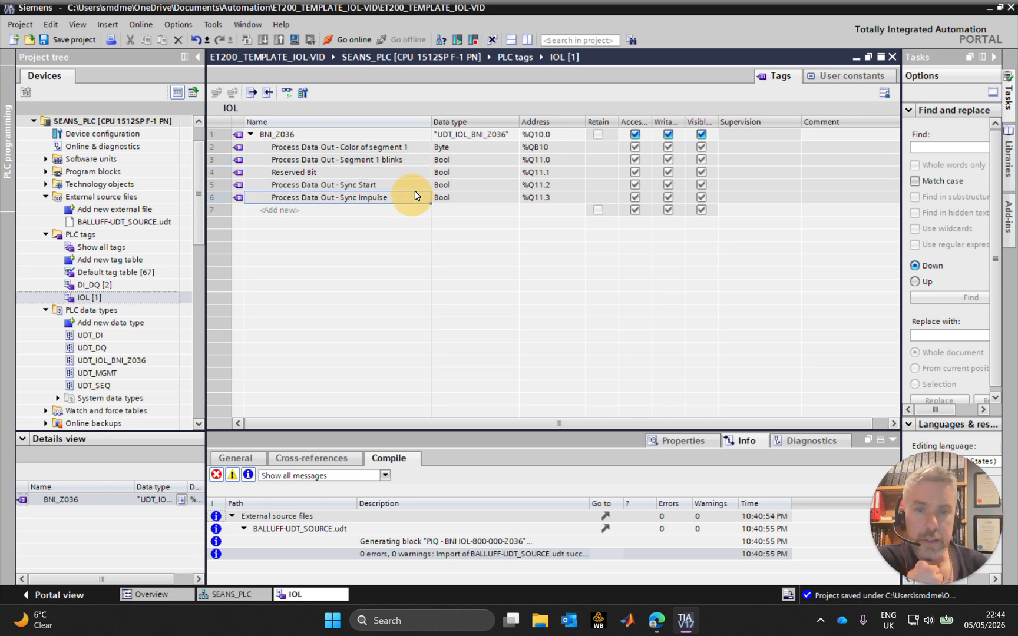
{"action": "left_click", "coordinate": [399, 152]}
{"action": "left_click", "coordinate": [558, 165]}
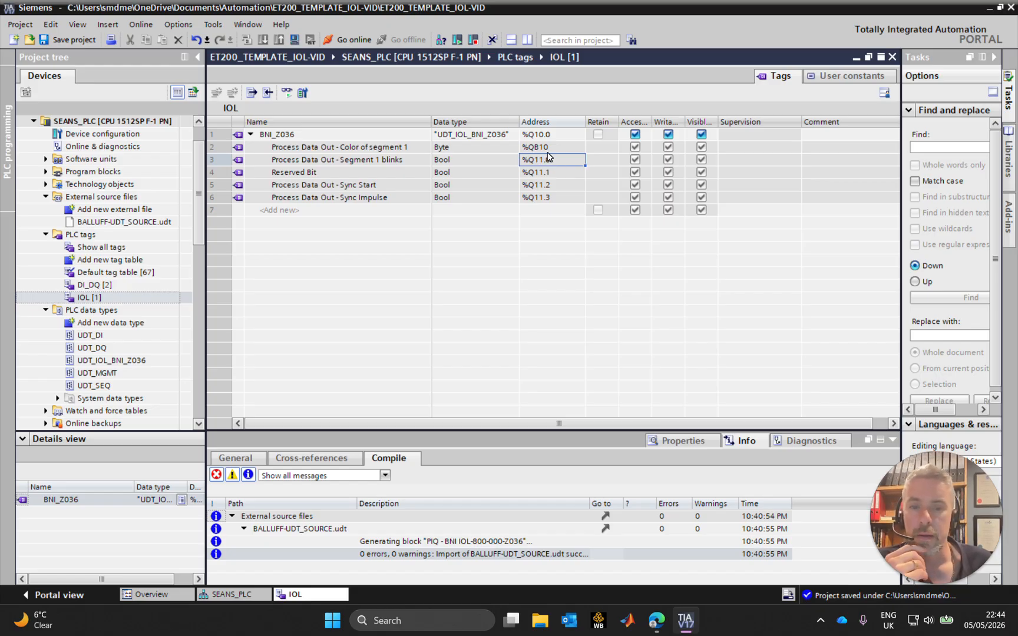
{"action": "left_click", "coordinate": [360, 173]}
{"action": "left_click", "coordinate": [364, 199]}
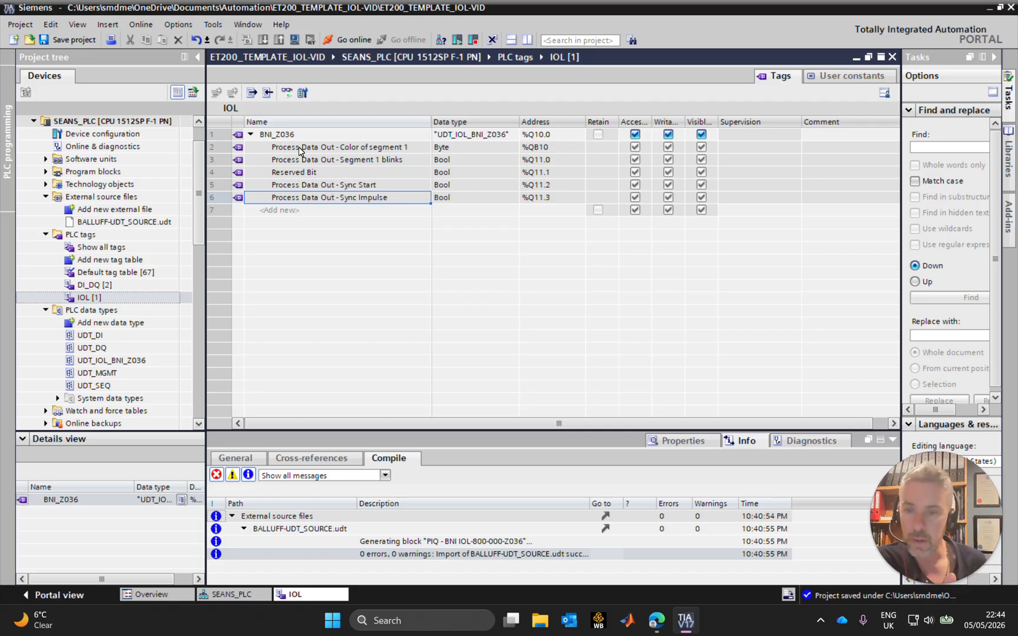
{"action": "left_click", "coordinate": [328, 197]}
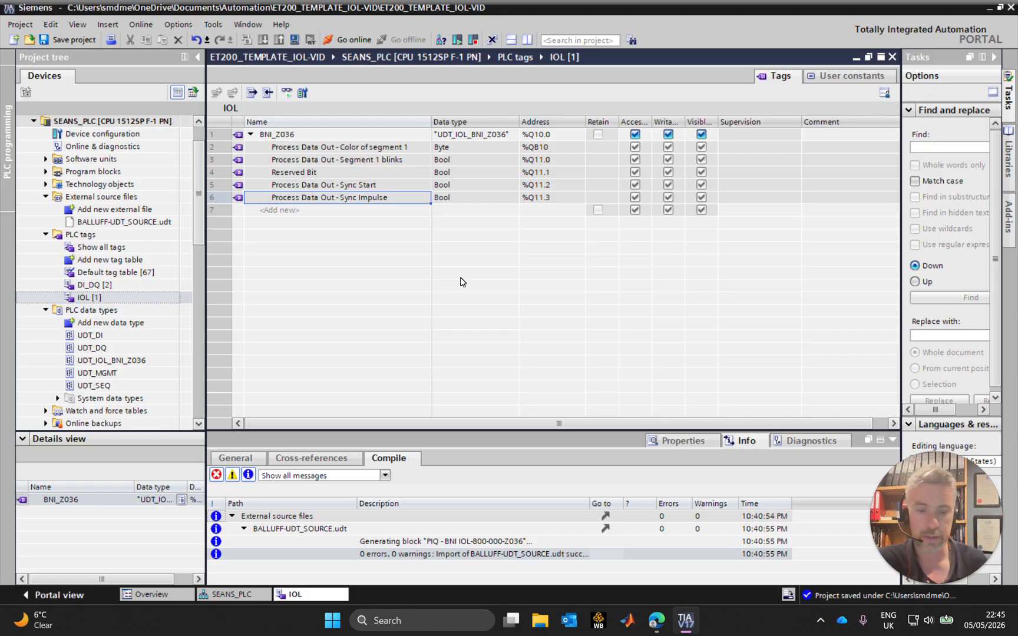
Step: Switch to the Edge browser, search for "BALLUFF BNI 800 000 Z036 USER MANUAL" and open the Balluff user's guide PDF
{"action": "mouse_move", "coordinate": [653, 629]}
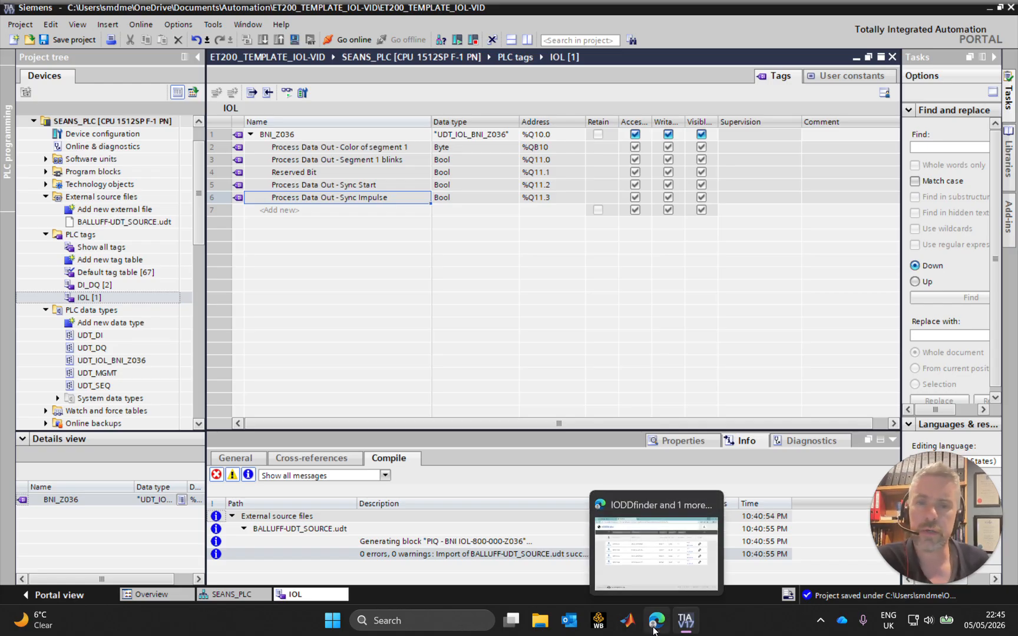
{"action": "left_click", "coordinate": [655, 554]}
{"action": "left_click", "coordinate": [354, 13]}
{"action": "left_click", "coordinate": [380, 43]}
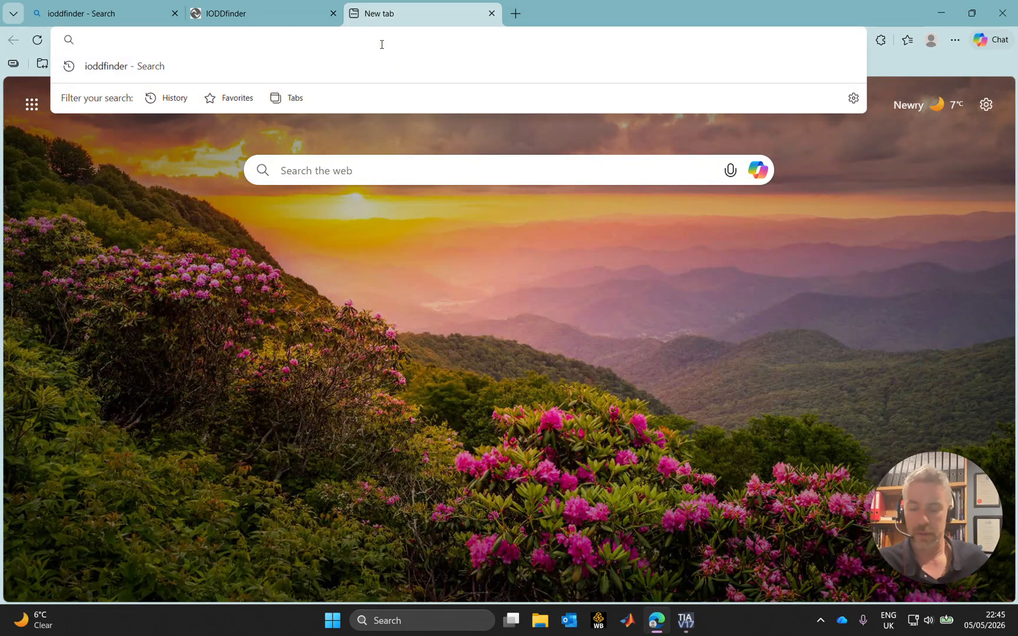
{"action": "type", "text": "BA"}
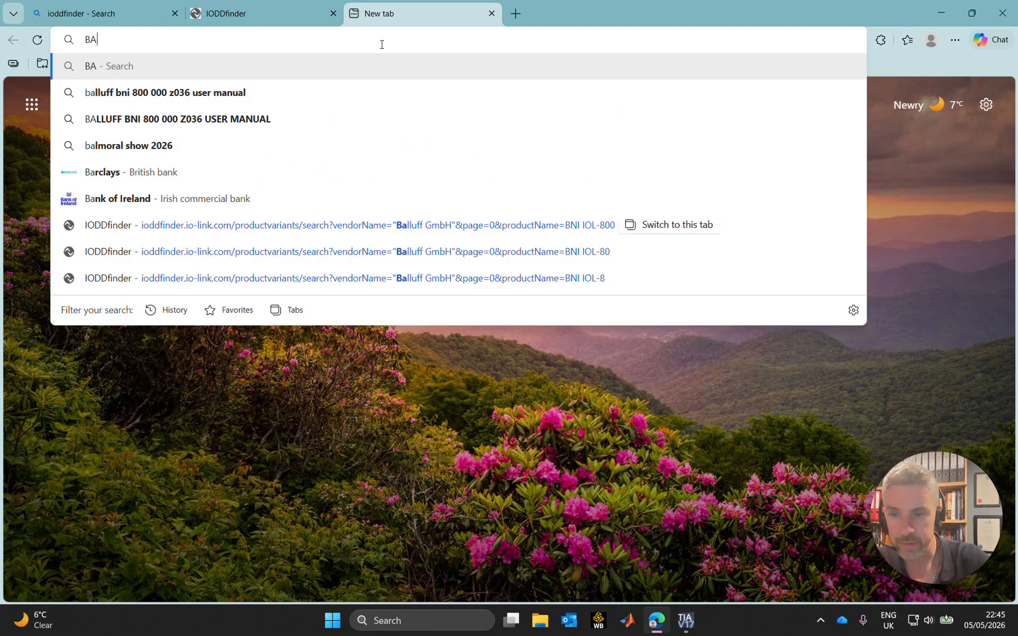
{"action": "key", "text": "Down"}
{"action": "key", "text": "Down"}
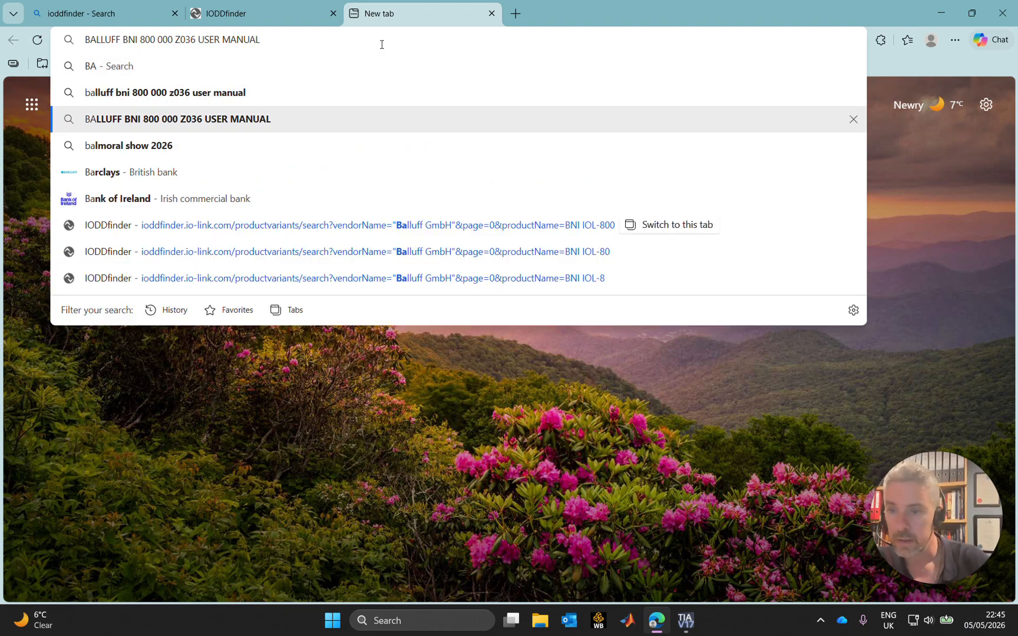
{"action": "key", "text": "Return"}
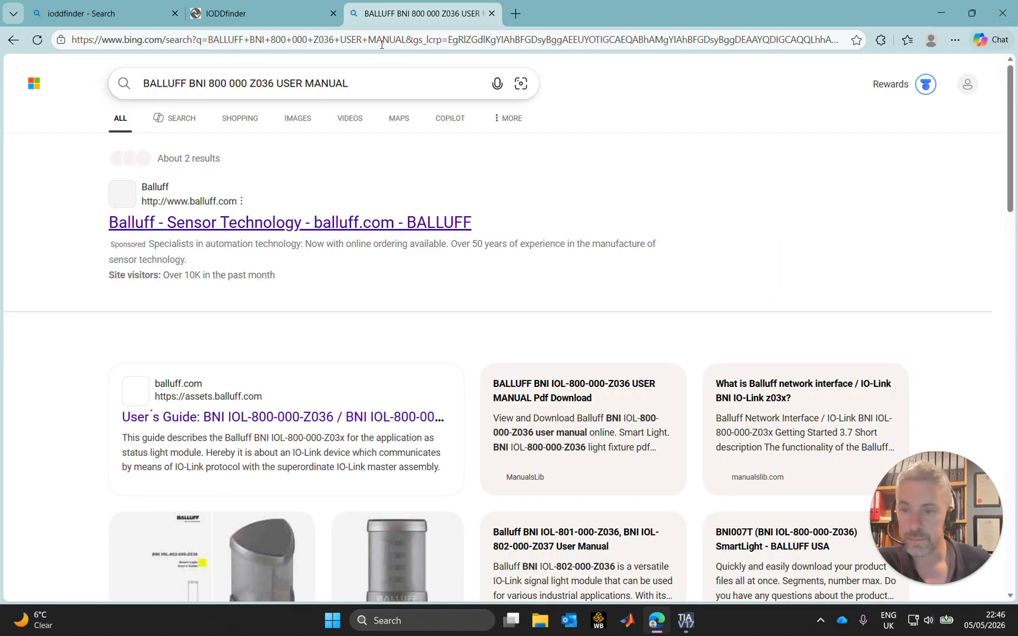
{"action": "scroll", "coordinate": [392, 154], "scroll_direction": "down", "scroll_amount": 2}
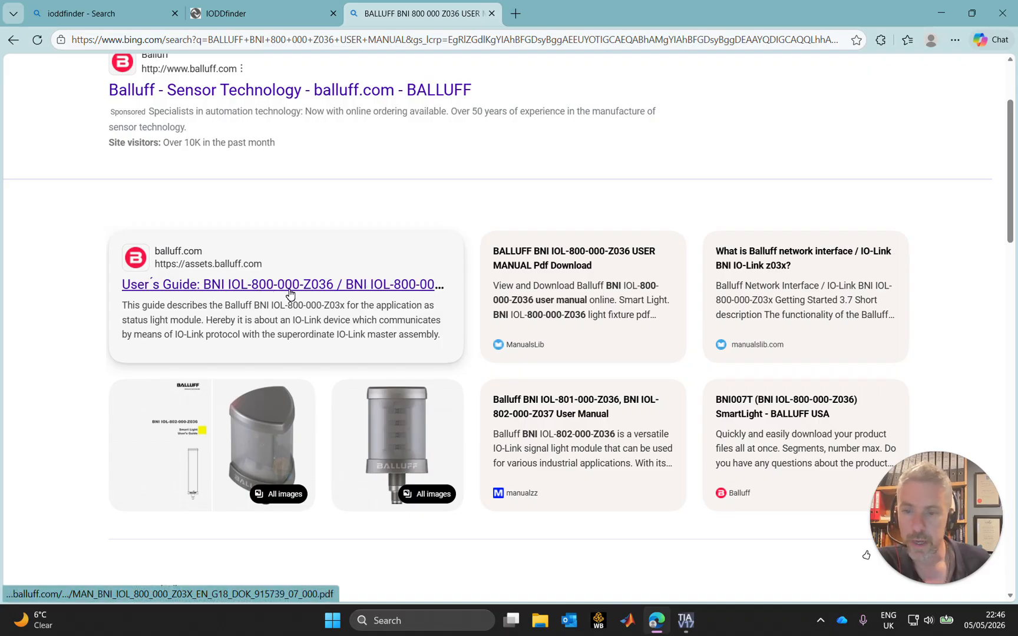
{"action": "left_click", "coordinate": [267, 286]}
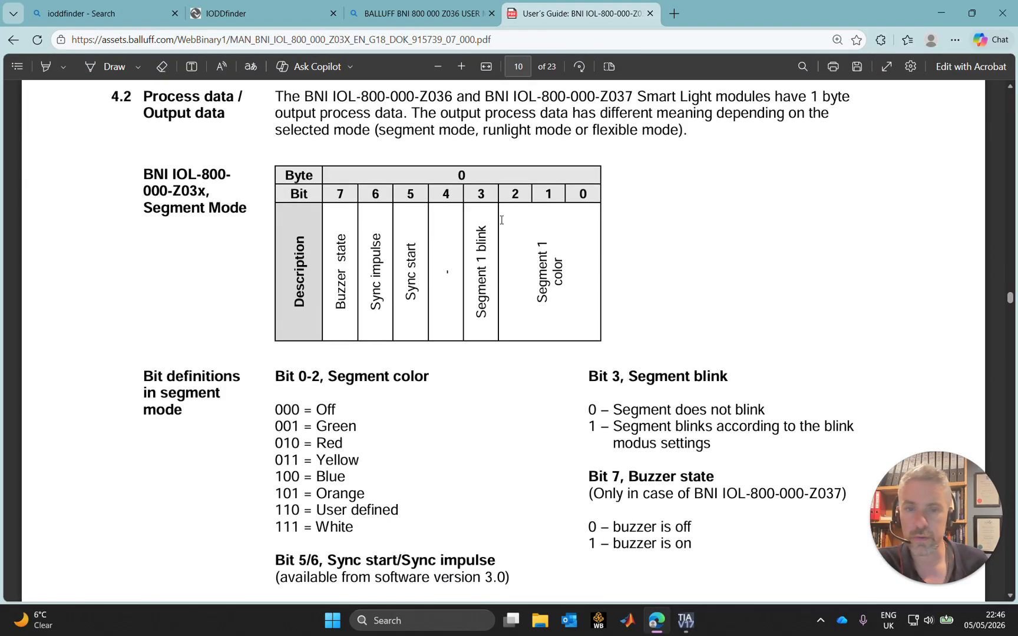
Step: Examine the manual's IO-Link data, segment-mode output data, and the table of contents entries for modes and parameters
{"action": "scroll", "coordinate": [502, 219], "scroll_direction": "up", "scroll_amount": 2}
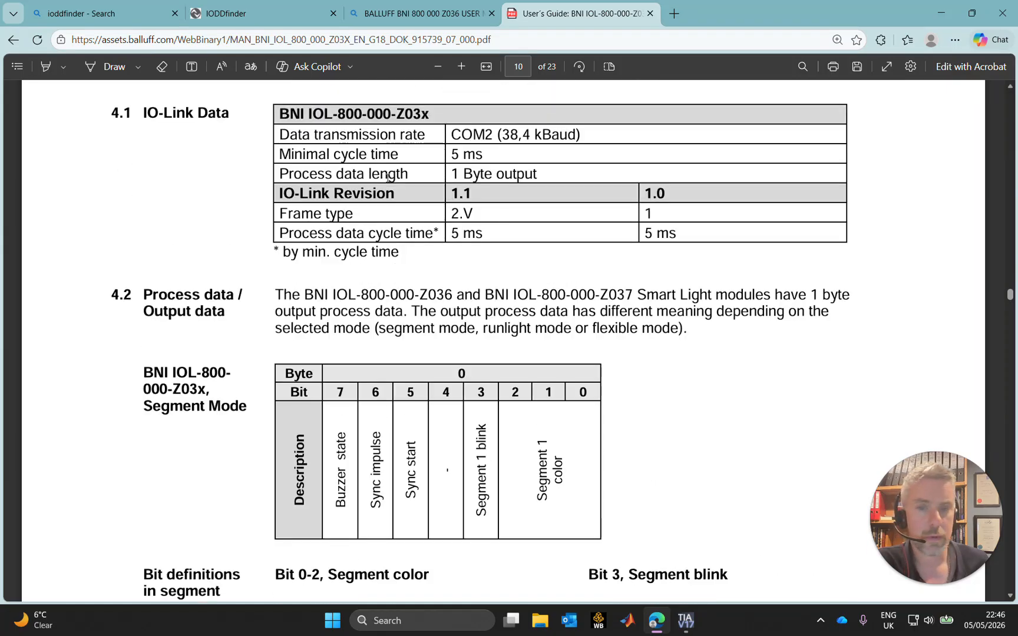
{"action": "scroll", "coordinate": [224, 279], "scroll_direction": "down", "scroll_amount": 1}
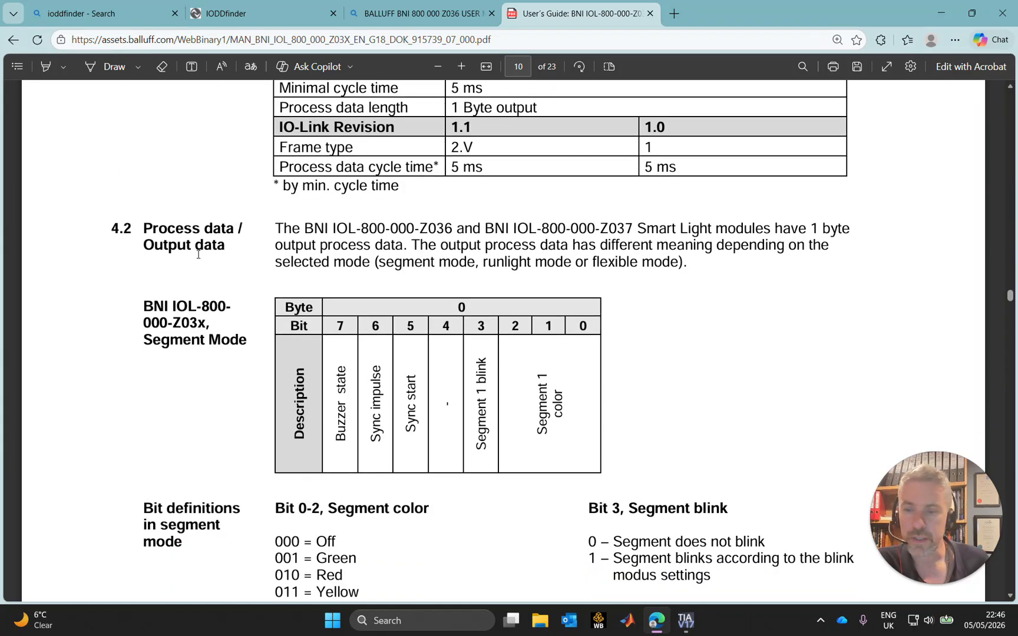
{"action": "scroll", "coordinate": [201, 257], "scroll_direction": "up", "scroll_amount": 4}
{"action": "scroll", "coordinate": [969, 307], "scroll_direction": "up", "scroll_amount": 2}
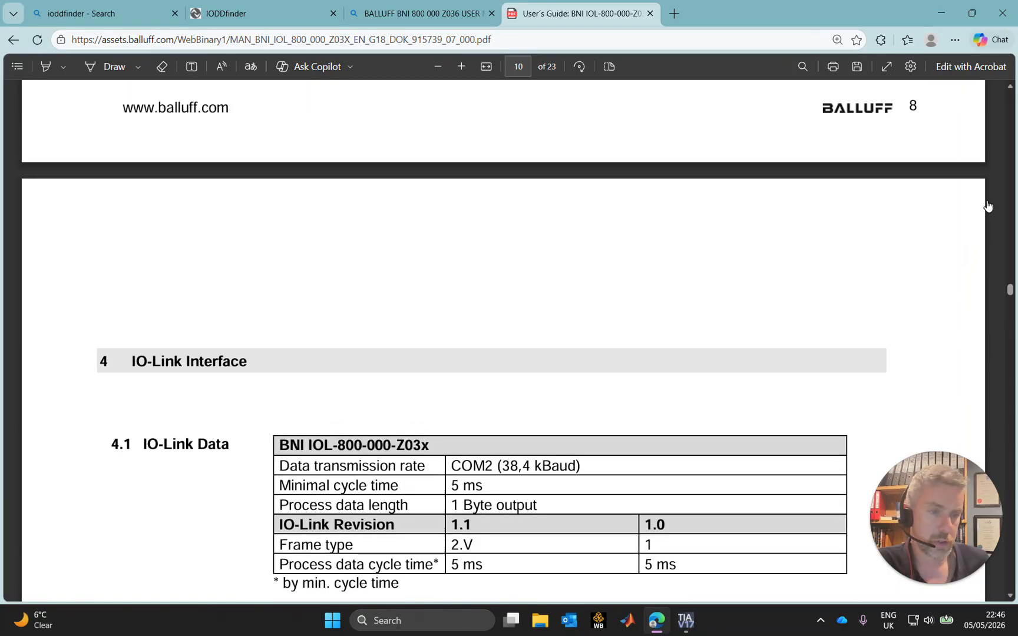
{"action": "left_click_drag", "start_coordinate": [1010, 292], "coordinate": [1009, 89]}
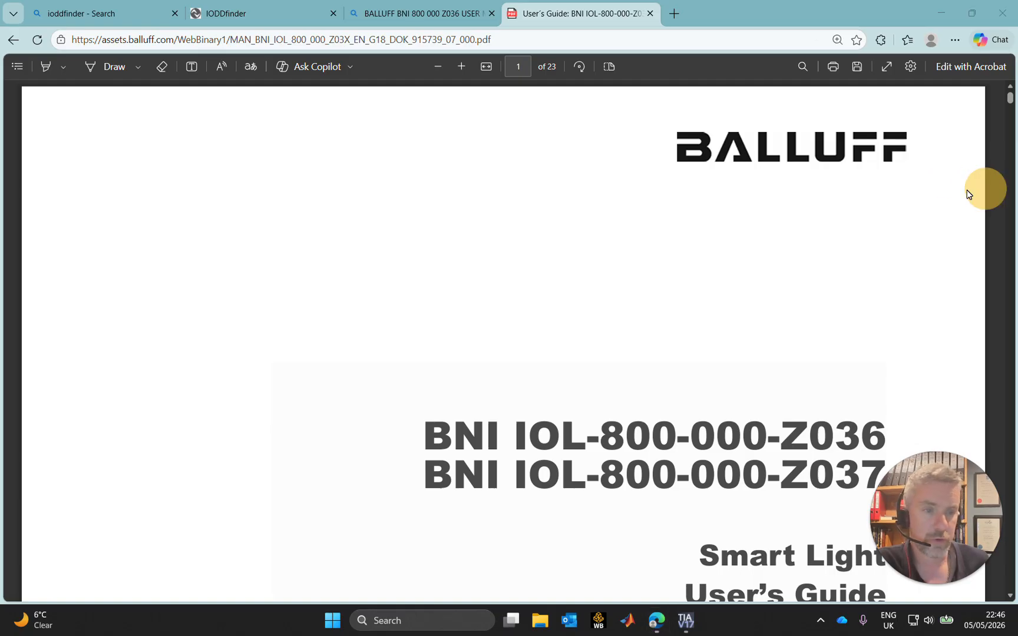
{"action": "scroll", "coordinate": [798, 214], "scroll_direction": "down", "scroll_amount": 9}
{"action": "scroll", "coordinate": [797, 227], "scroll_direction": "down", "scroll_amount": 20}
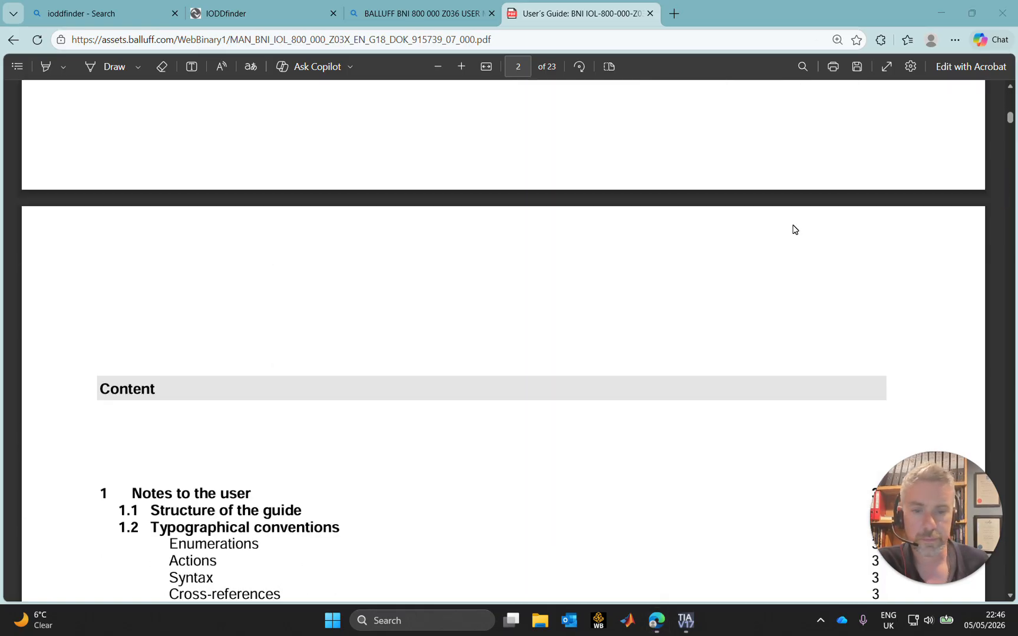
{"action": "scroll", "coordinate": [454, 279], "scroll_direction": "down", "scroll_amount": 3}
{"action": "scroll", "coordinate": [246, 228], "scroll_direction": "up", "scroll_amount": 6}
{"action": "scroll", "coordinate": [247, 226], "scroll_direction": "down", "scroll_amount": 4}
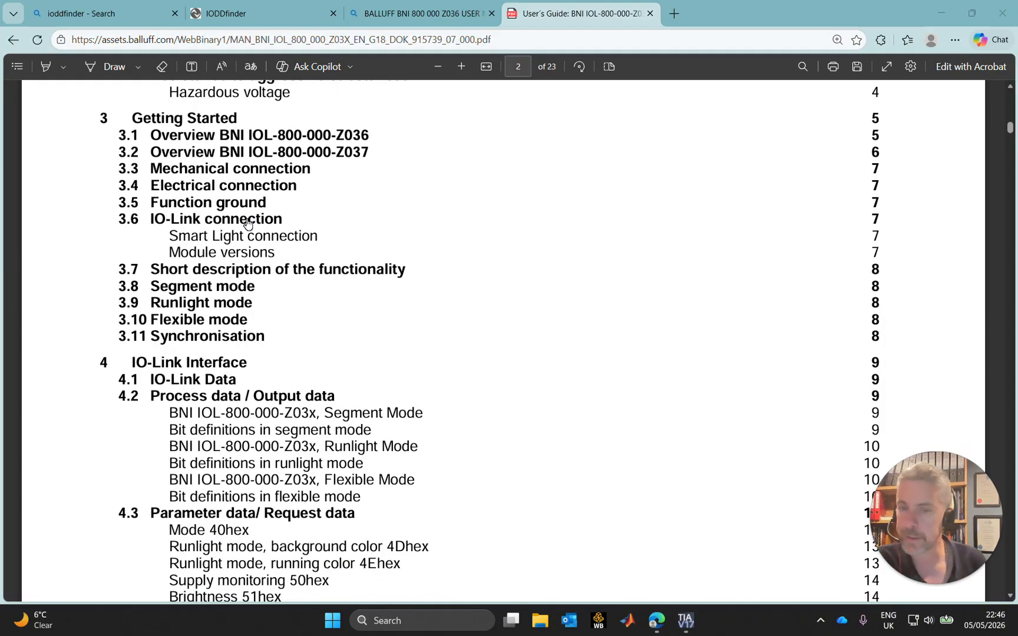
{"action": "scroll", "coordinate": [247, 226], "scroll_direction": "down", "scroll_amount": 3}
{"action": "scroll", "coordinate": [250, 230], "scroll_direction": "down", "scroll_amount": 3}
{"action": "scroll", "coordinate": [244, 228], "scroll_direction": "up", "scroll_amount": 3}
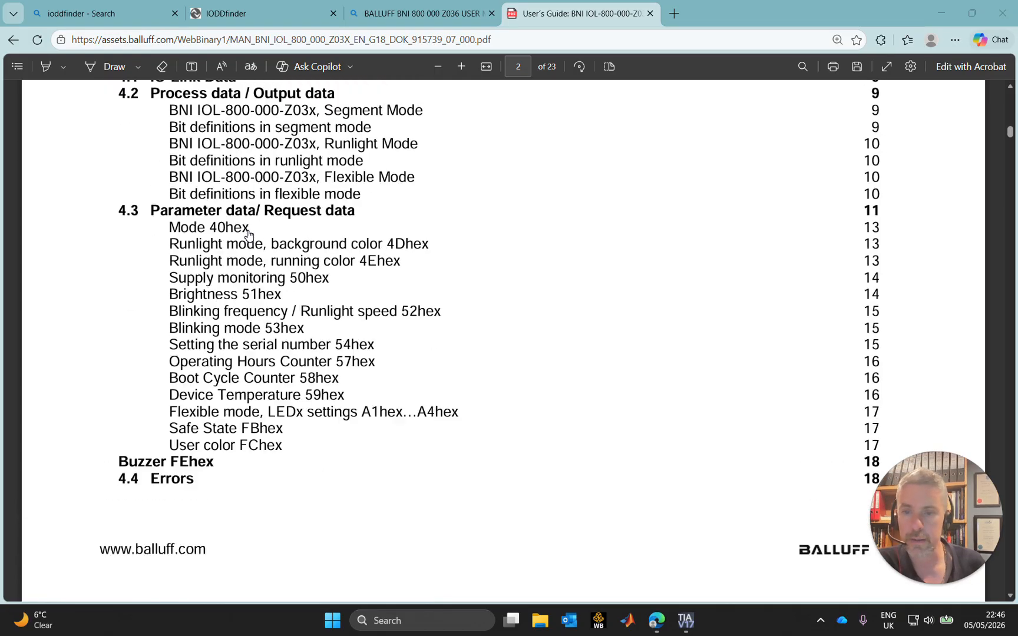
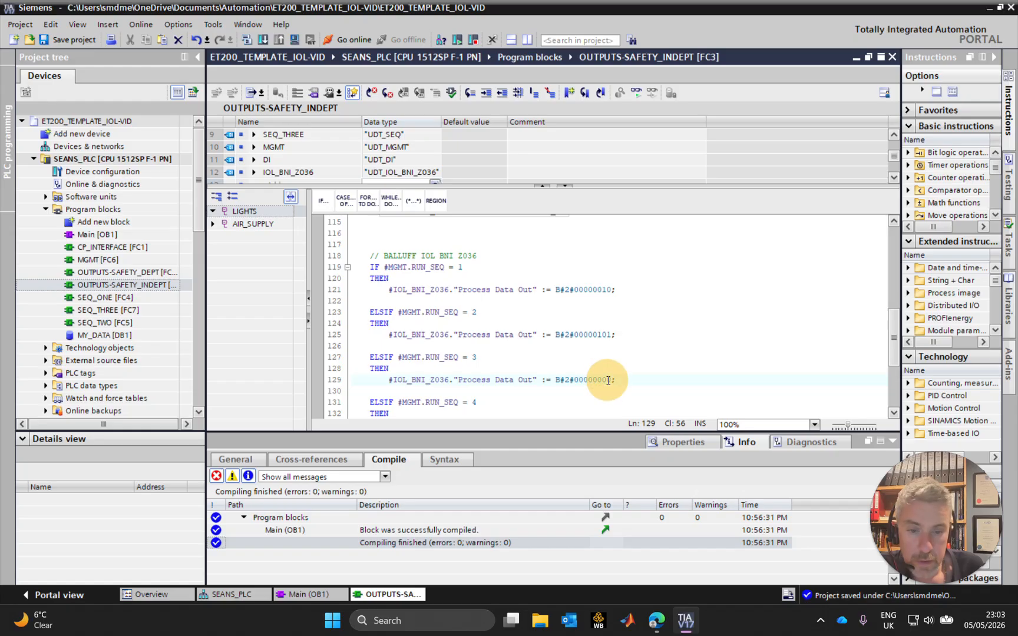
Step: Set Process Data Out for RUN_SEQ = 3 to B#2#00000001 and check the segment colour codes in the Balluff manual
{"action": "type", "text": "1"}
{"action": "key", "text": "End"}
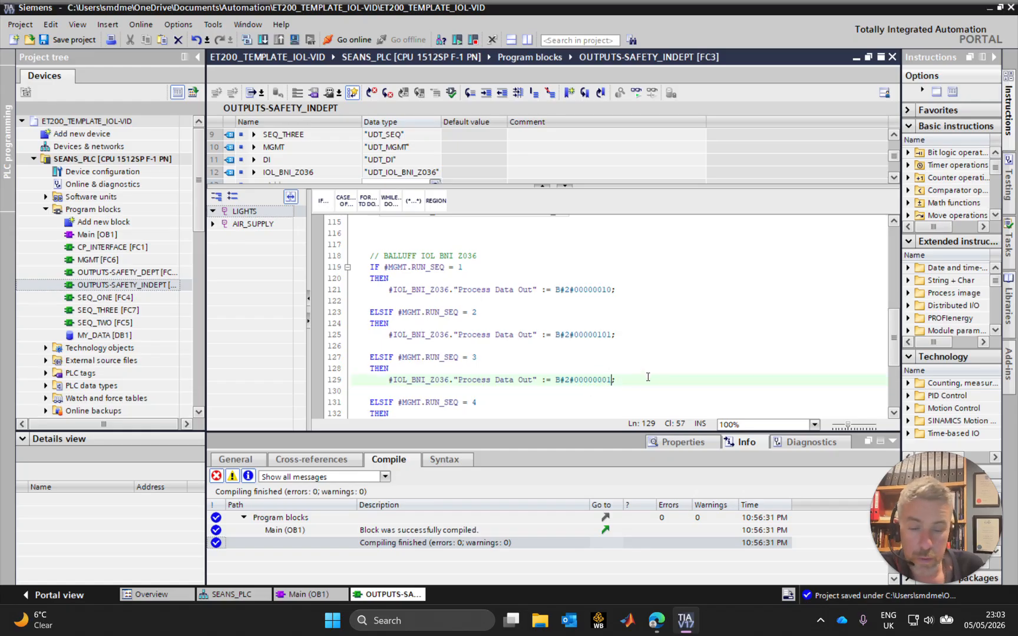
{"action": "scroll", "coordinate": [593, 367], "scroll_direction": "down", "scroll_amount": 2}
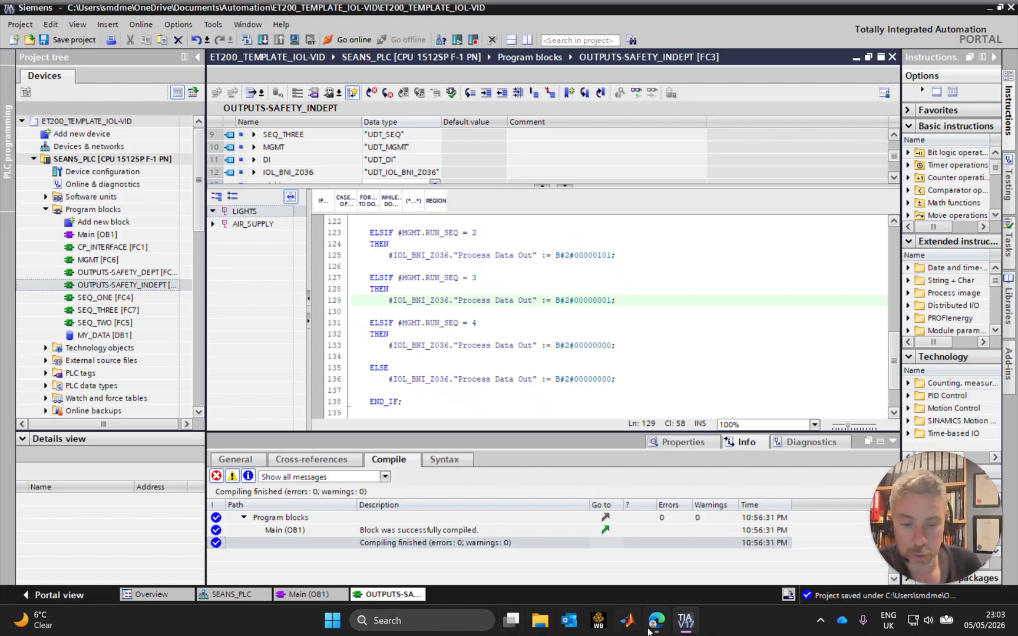
{"action": "mouse_move", "coordinate": [654, 626]}
{"action": "left_click", "coordinate": [675, 550]}
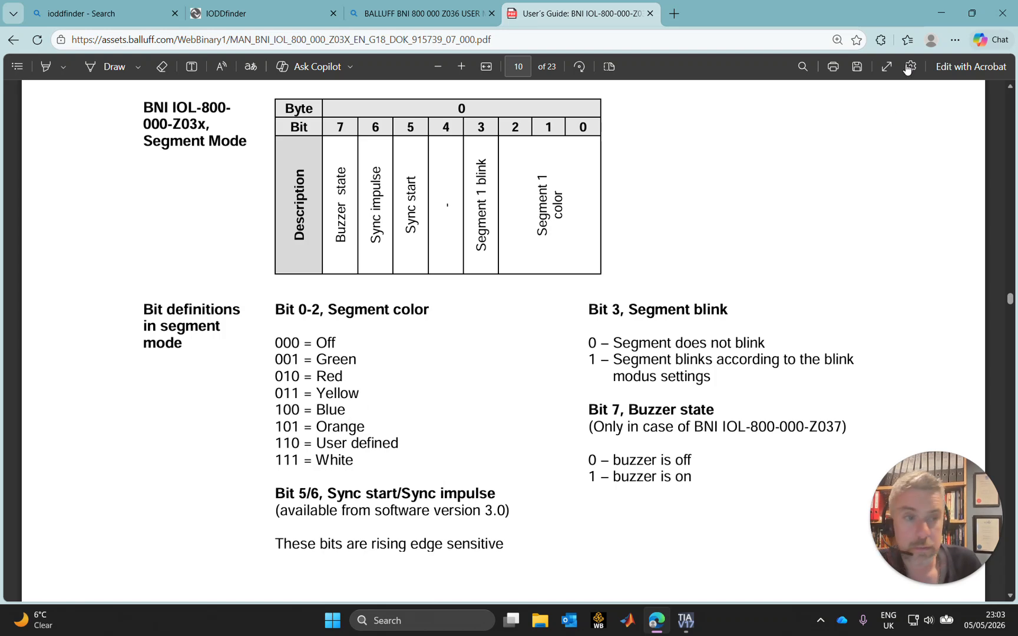
{"action": "left_click", "coordinate": [942, 12]}
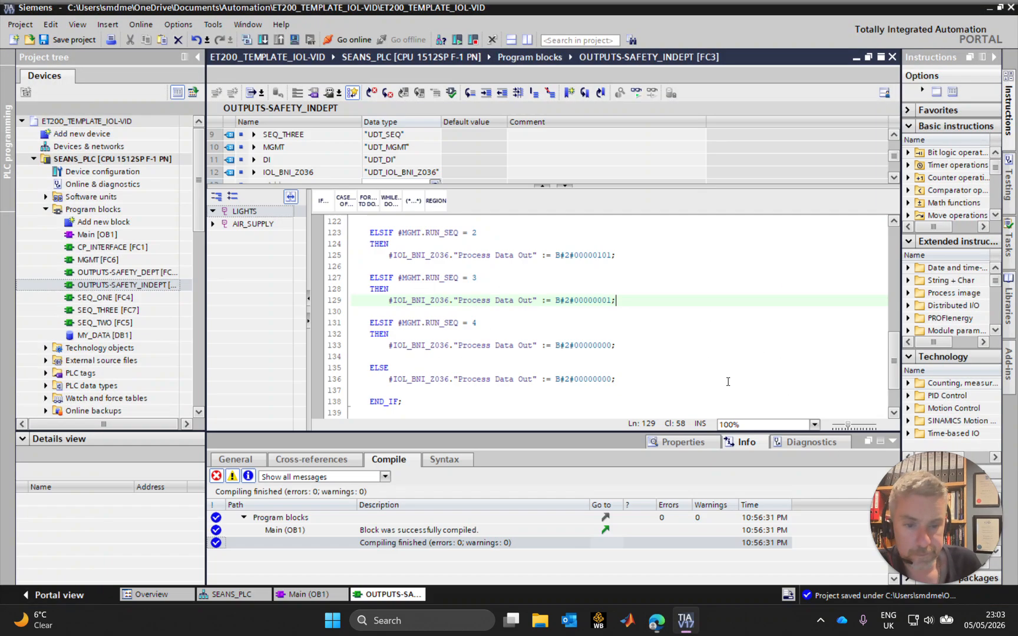
Step: Set Process Data Out in the ELSE branch of the Balluff light code to B#2#00000100
{"action": "left_click", "coordinate": [601, 377]}
{"action": "key", "text": "BackSpace"}
{"action": "type", "text": "1"}
{"action": "left_click", "coordinate": [636, 380]}
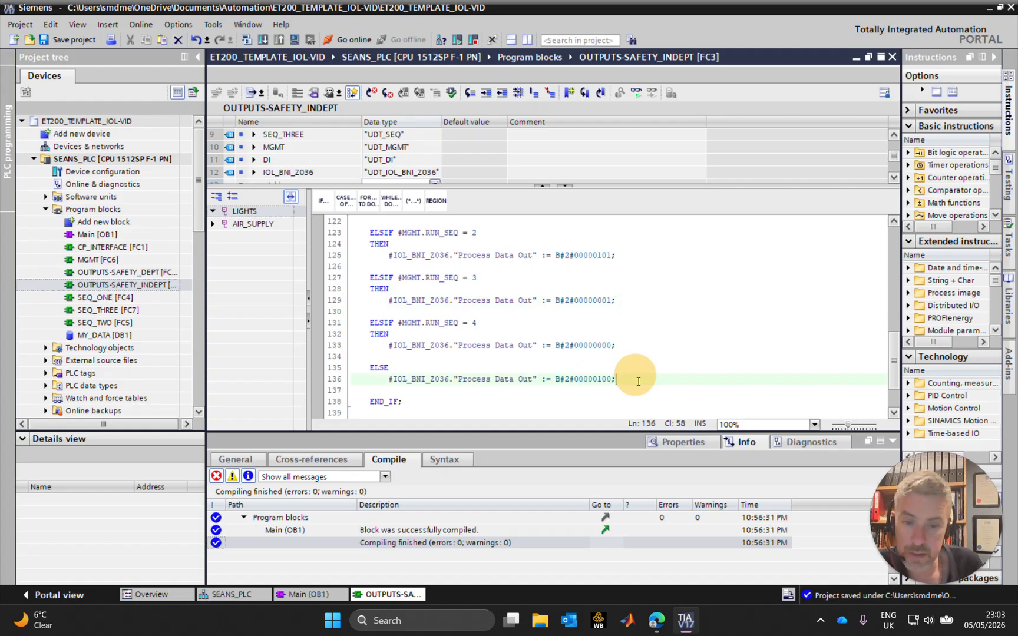
Step: Check the segment blink bit in the Balluff manual and change the ELSE branch's Process Data Out to B#2#00001100
{"action": "left_click", "coordinate": [691, 626]}
{"action": "left_click", "coordinate": [692, 628]}
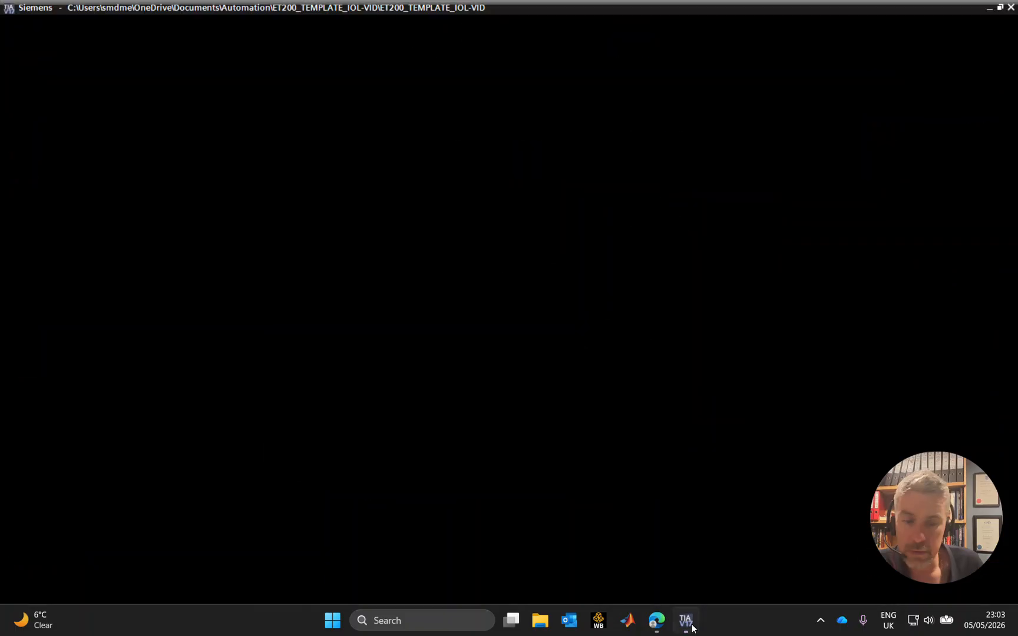
{"action": "left_click", "coordinate": [656, 620]}
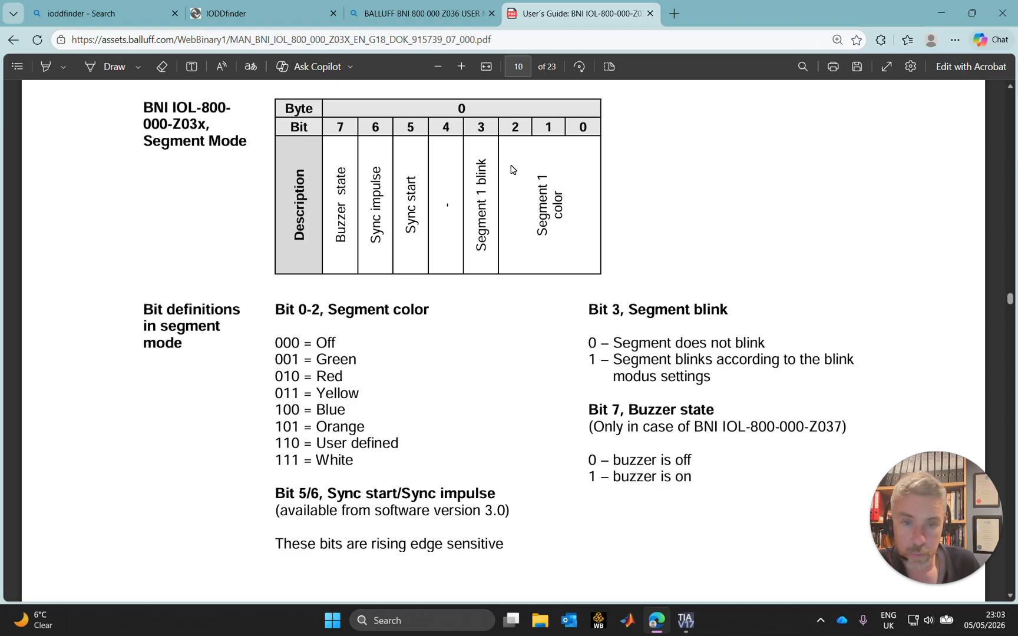
{"action": "left_click", "coordinate": [938, 13]}
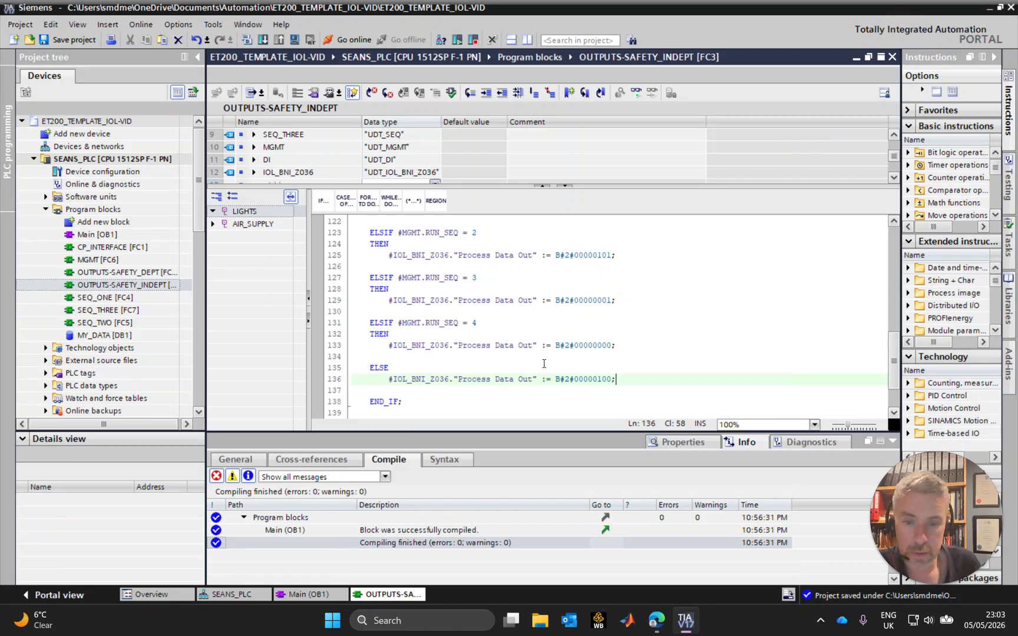
{"action": "left_click", "coordinate": [596, 380]}
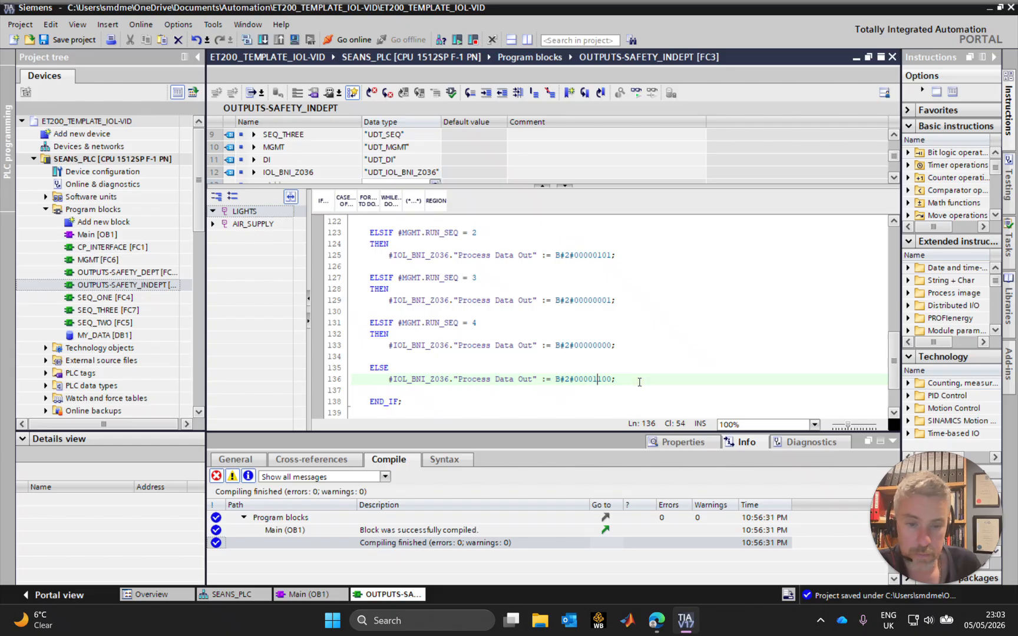
{"action": "left_click", "coordinate": [639, 382]}
{"action": "scroll", "coordinate": [679, 376], "scroll_direction": "down", "scroll_amount": 2}
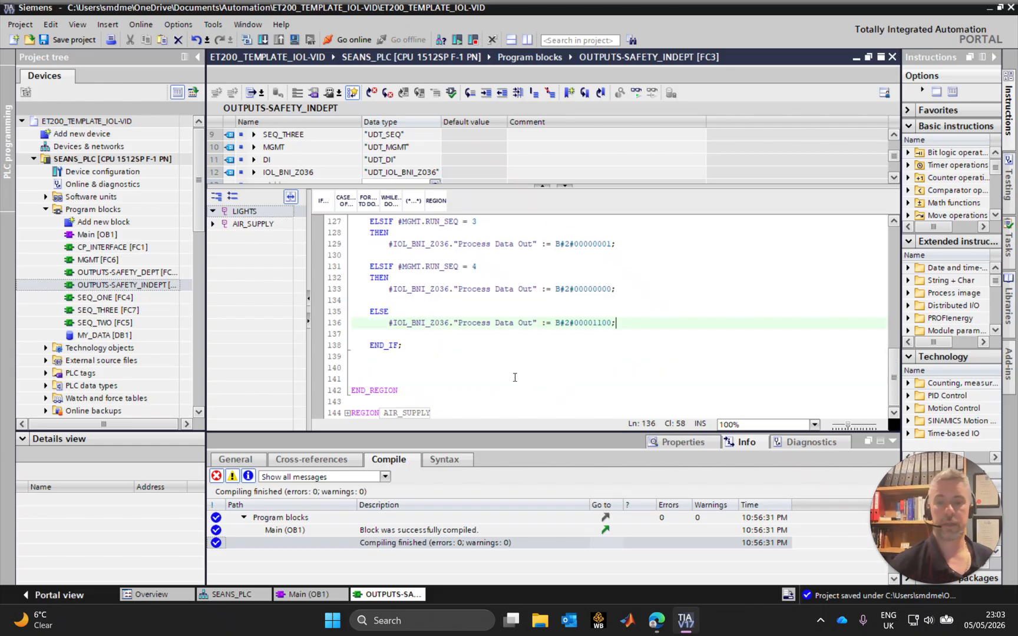
Step: Remove a blank line before END_REGION and set Process Data Out for RUN_SEQ = 4 to B#2#00001100
{"action": "left_click", "coordinate": [514, 378]}
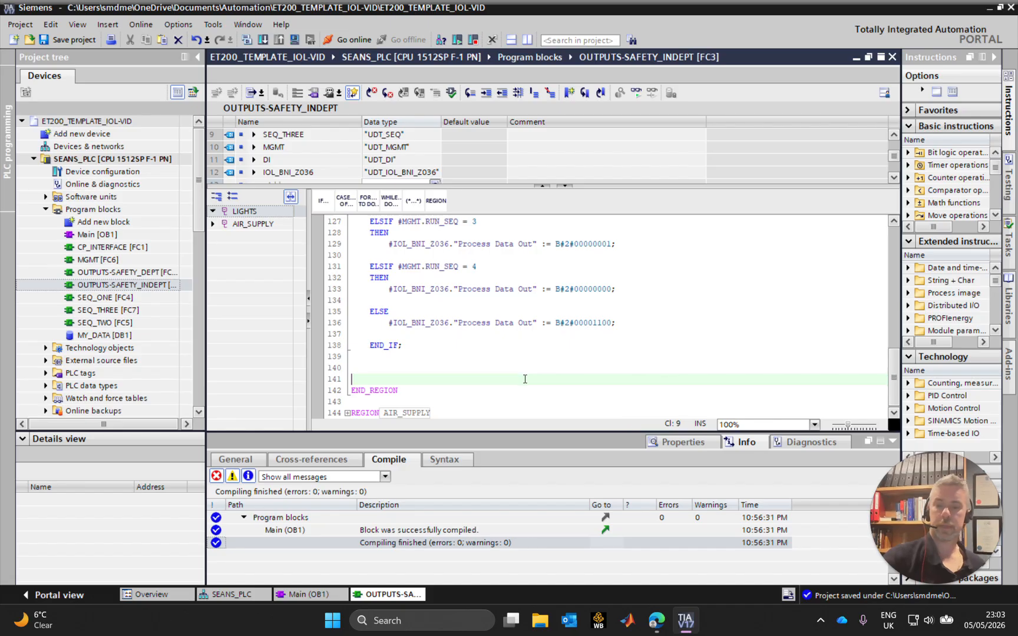
{"action": "key", "text": "BackSpace"}
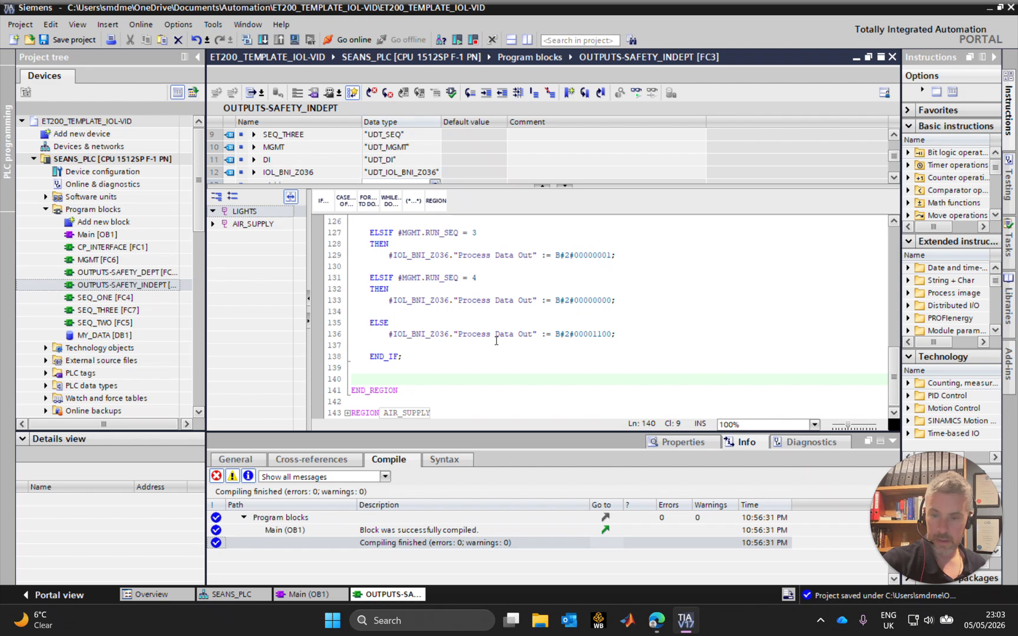
{"action": "left_click", "coordinate": [604, 300]}
{"action": "key", "text": "BackSpace"}
{"action": "type", "text": "1"}
{"action": "key", "text": "End"}
Step: Set the ELSE branch's Process Data Out back to B#2#00000000
{"action": "left_click", "coordinate": [601, 334]}
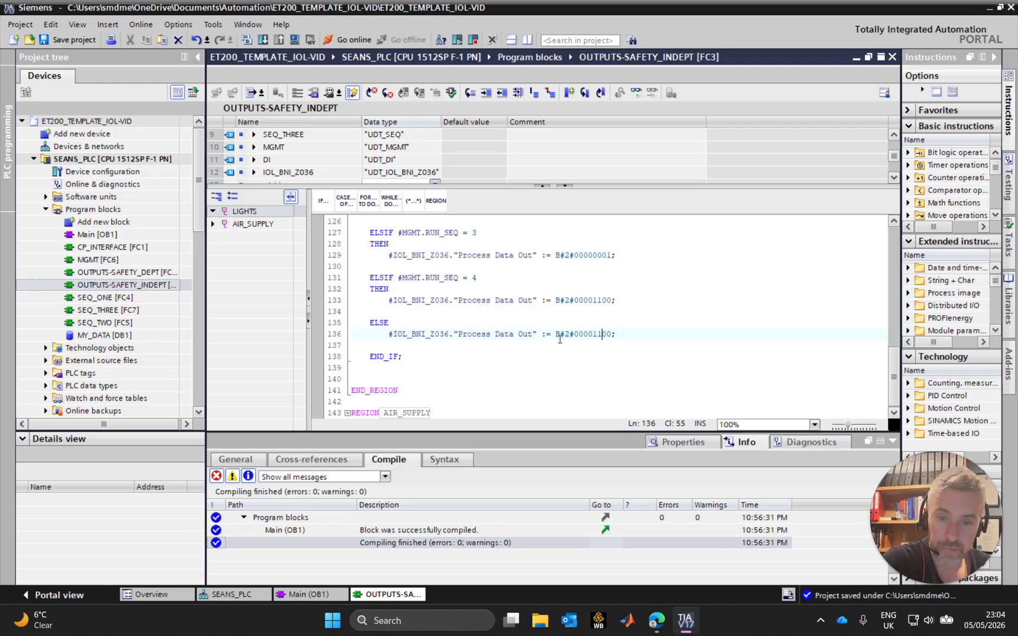
{"action": "key", "text": "BackSpace"}
{"action": "key", "text": "BackSpace"}
{"action": "type", "text": "00"}
{"action": "left_click", "coordinate": [634, 326]}
{"action": "left_click", "coordinate": [500, 387]}
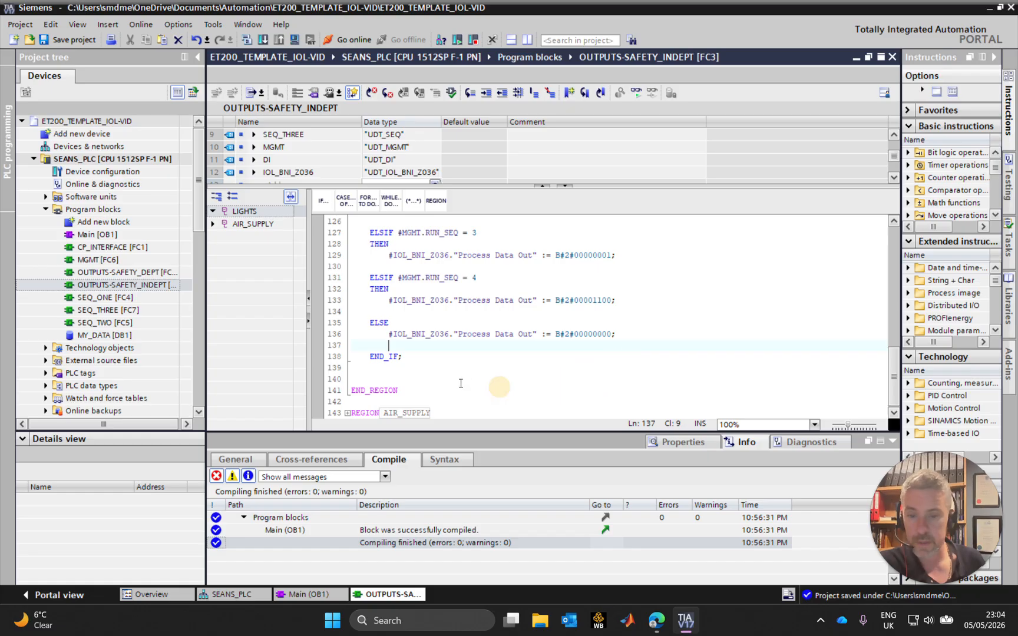
Step: Collapse the LIGHTS region in the OUTPUTS-SAFETY_INDEPT block
{"action": "scroll", "coordinate": [376, 309], "scroll_direction": "up", "scroll_amount": 20}
{"action": "scroll", "coordinate": [379, 321], "scroll_direction": "down", "scroll_amount": 3}
{"action": "scroll", "coordinate": [378, 318], "scroll_direction": "up", "scroll_amount": 3}
{"action": "left_click", "coordinate": [348, 220]}
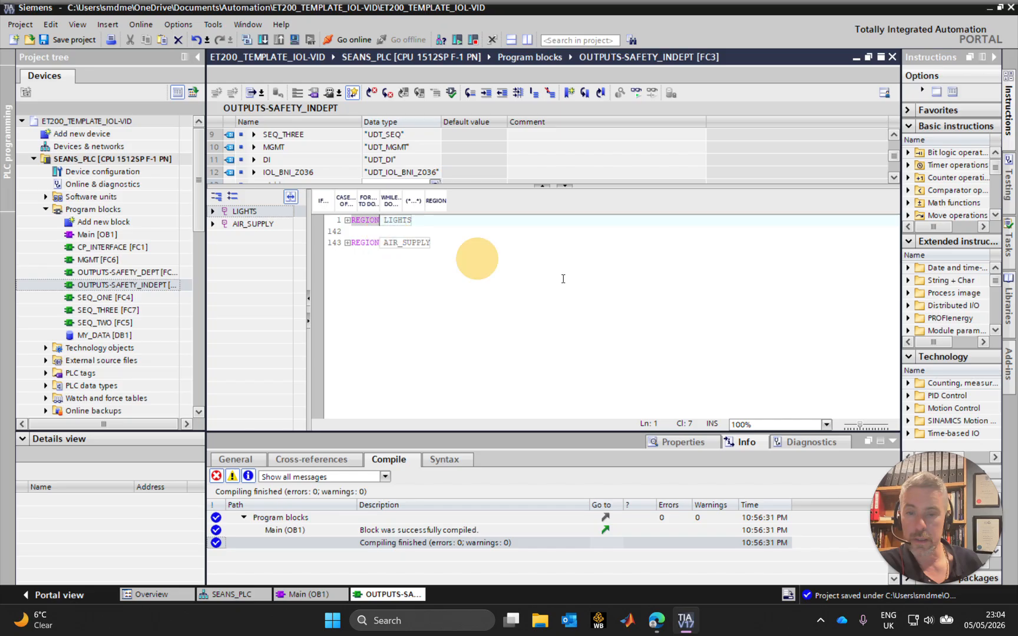
{"action": "left_click", "coordinate": [432, 241]}
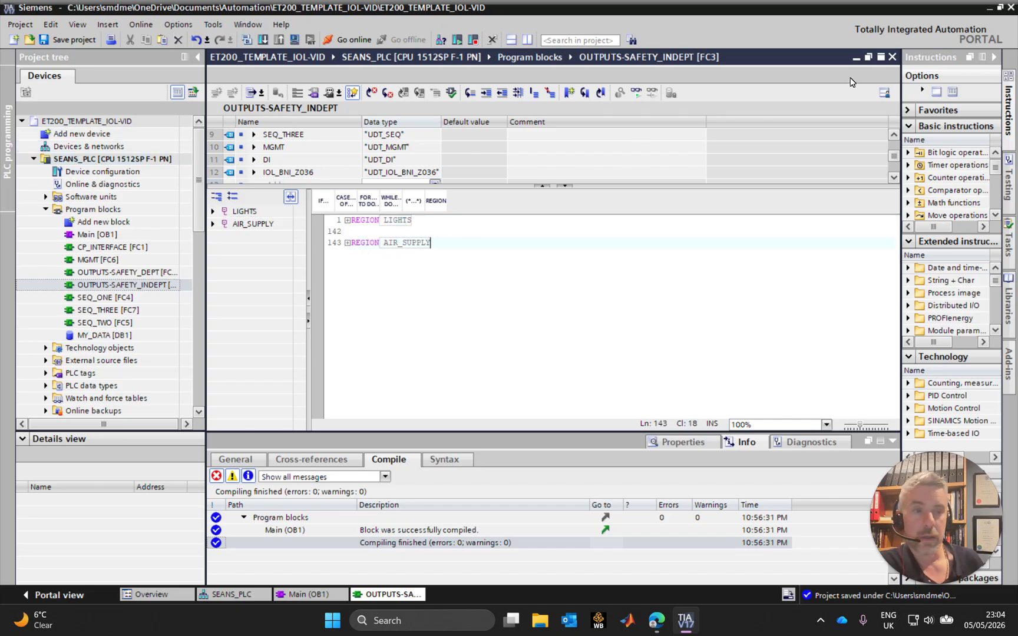
Step: Close all open editors and compile SEANS_PLC
{"action": "left_click", "coordinate": [891, 56]}
{"action": "left_click", "coordinate": [892, 57]}
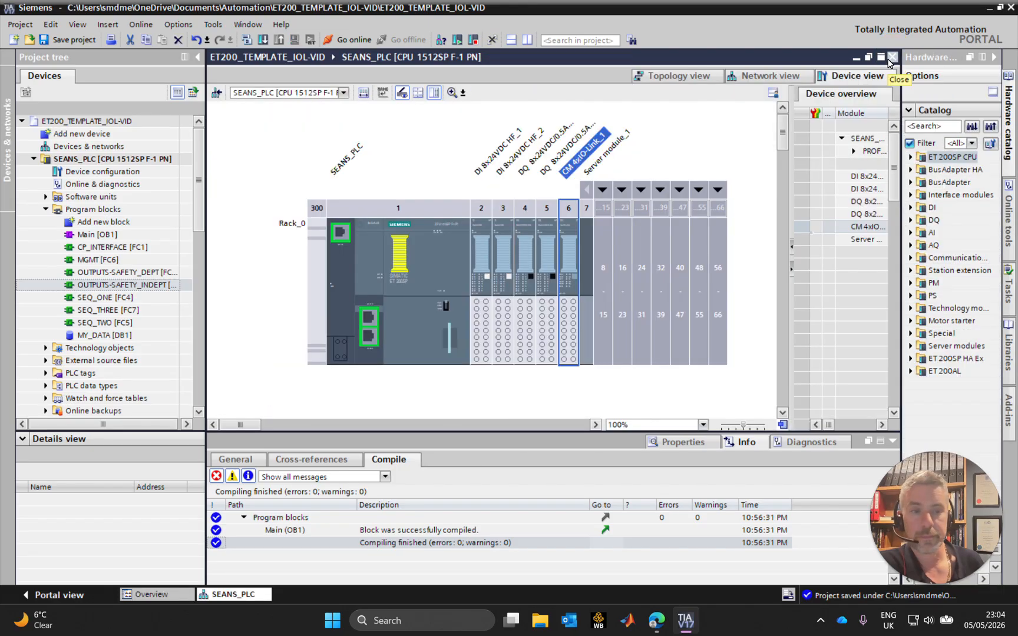
{"action": "left_click", "coordinate": [892, 56]}
{"action": "left_click", "coordinate": [141, 158]}
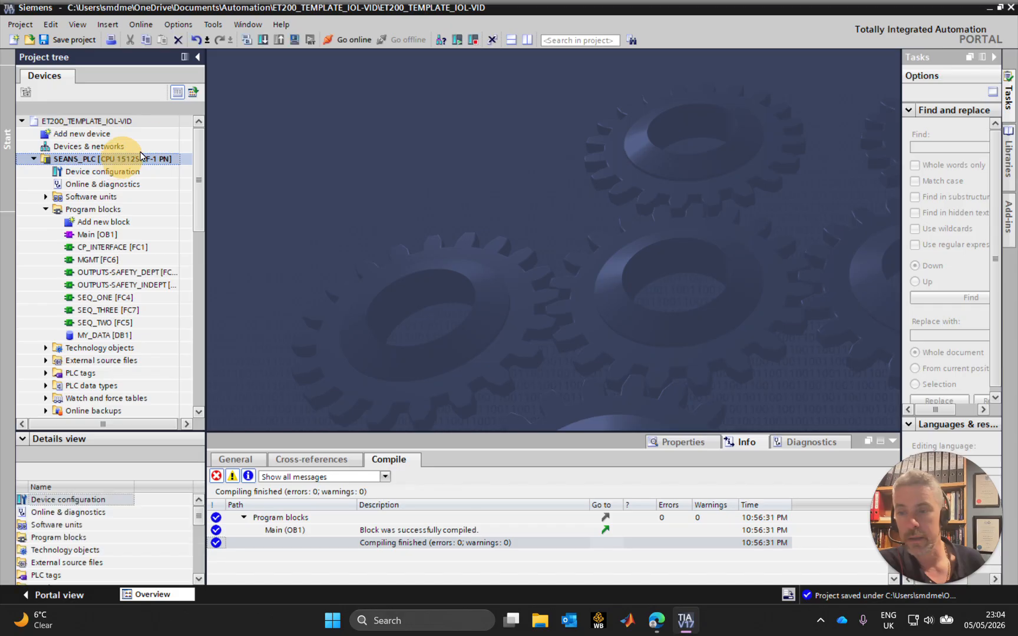
{"action": "left_click", "coordinate": [245, 41]}
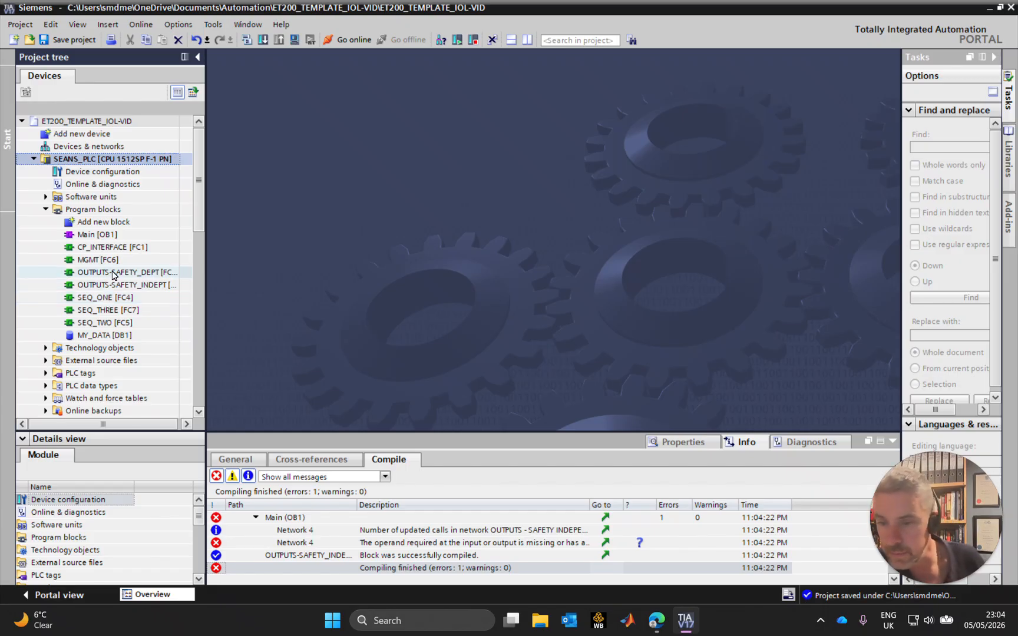
Step: Open the OUTPUTS-SAFETY_INDEPT and Main [OB1] blocks and expand Network 4 in Main
{"action": "double_click", "coordinate": [125, 286]}
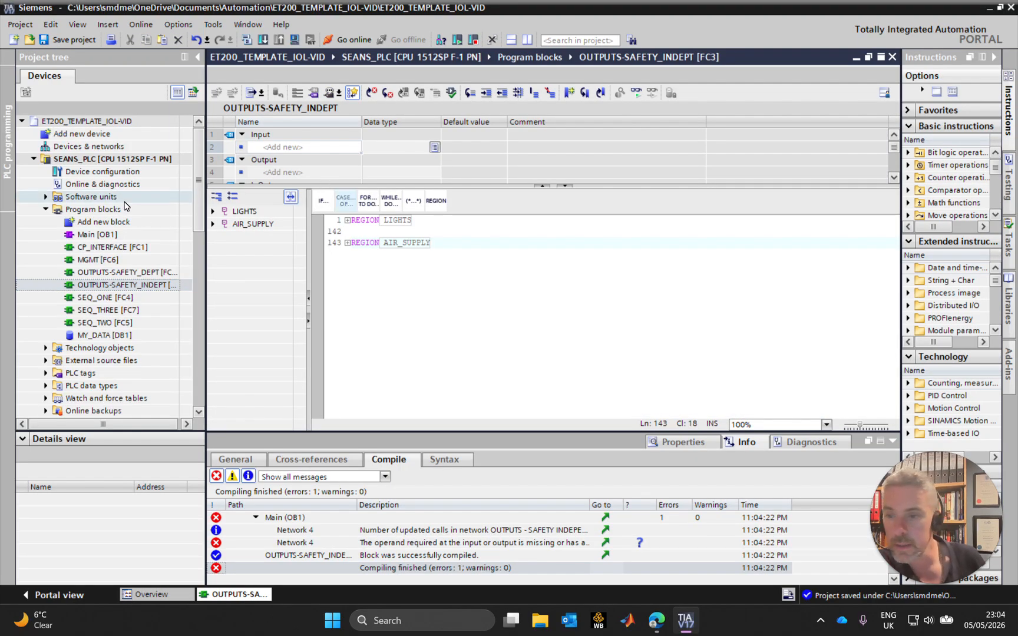
{"action": "double_click", "coordinate": [125, 234]}
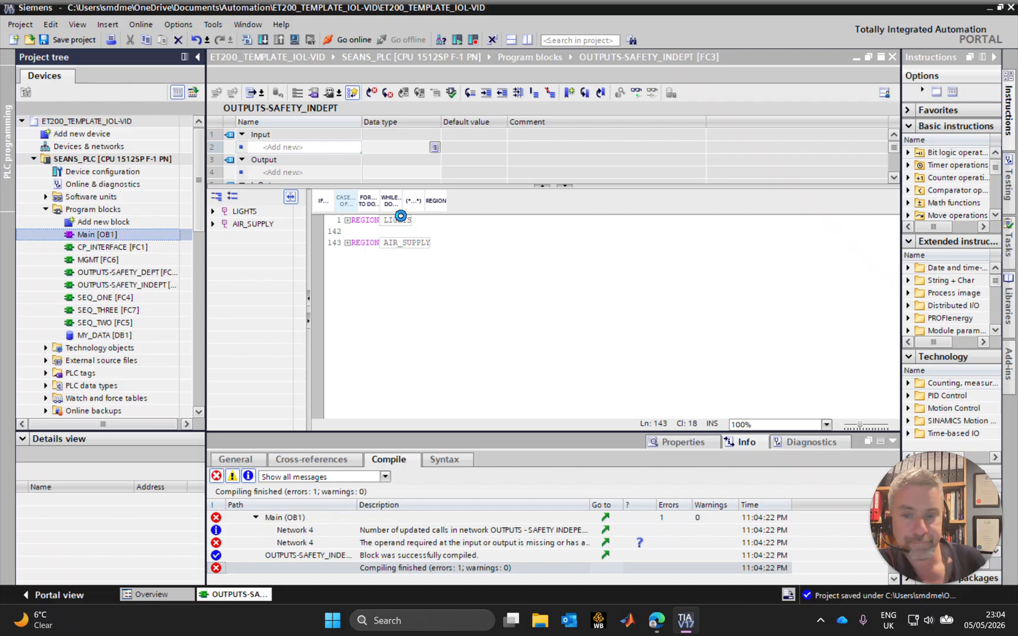
{"action": "scroll", "coordinate": [380, 288], "scroll_direction": "down", "scroll_amount": 5}
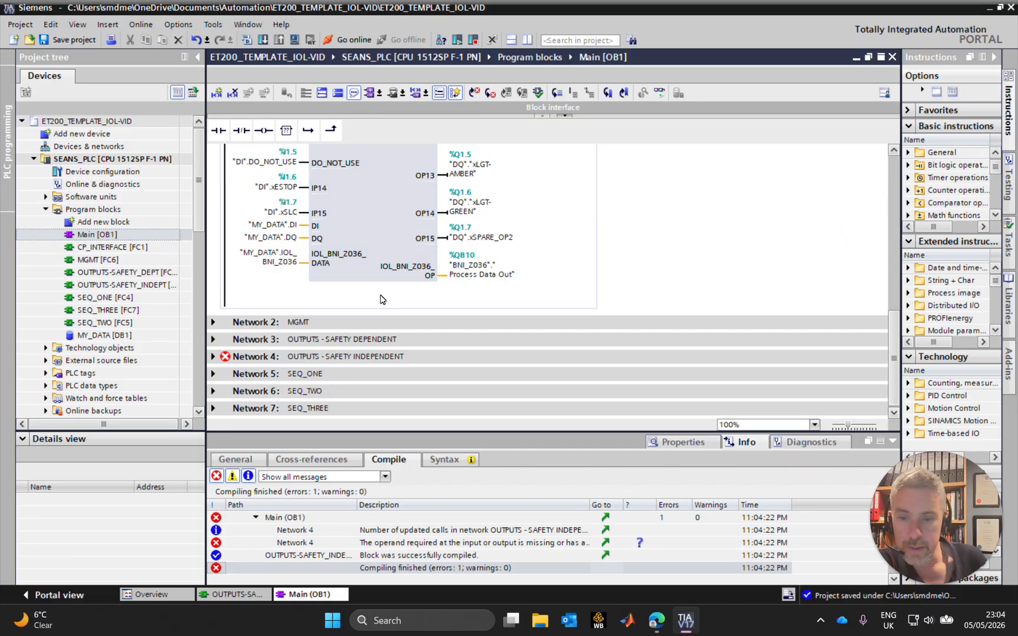
{"action": "left_click", "coordinate": [235, 356]}
{"action": "left_click", "coordinate": [213, 357]}
{"action": "scroll", "coordinate": [334, 295], "scroll_direction": "down", "scroll_amount": 3}
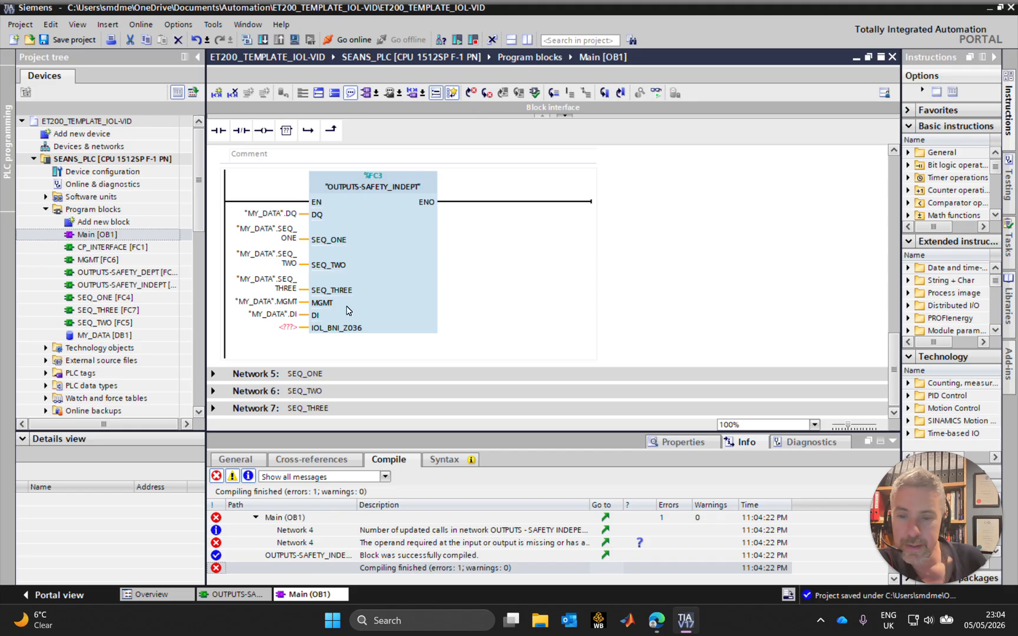
Step: Assign "MY_DATA".IOL_BNI_Z036 to the IOL_BNI_Z036 parameter of the OUTPUTS-SAFETY_INDEPT call, and close Main [OB1]
{"action": "left_click", "coordinate": [290, 332]}
{"action": "type", "text": "MY"}
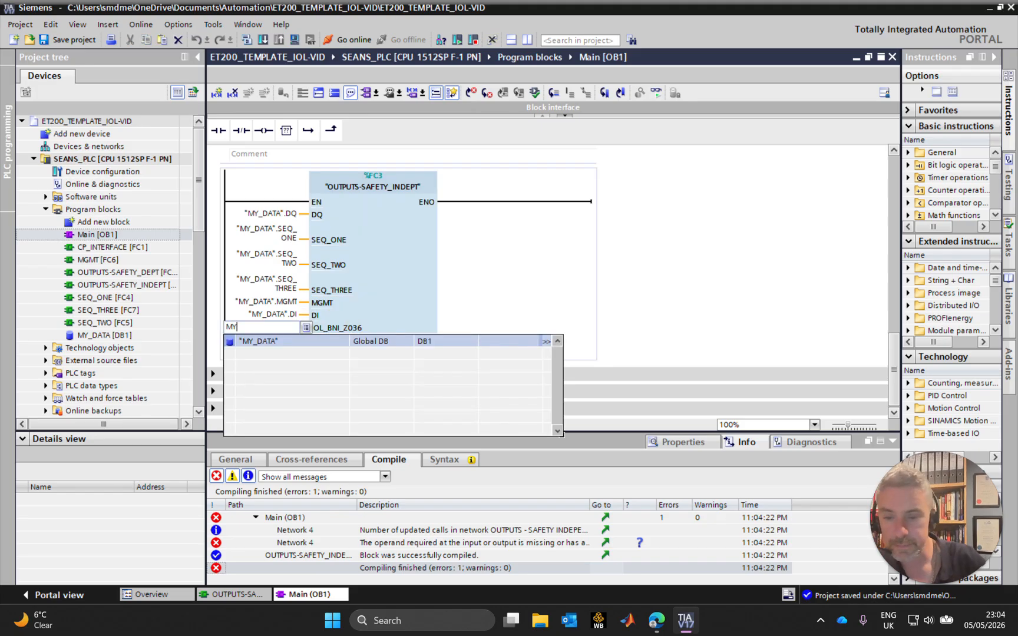
{"action": "type", "text": "."}
{"action": "key", "text": "Down"}
{"action": "key", "text": "Down"}
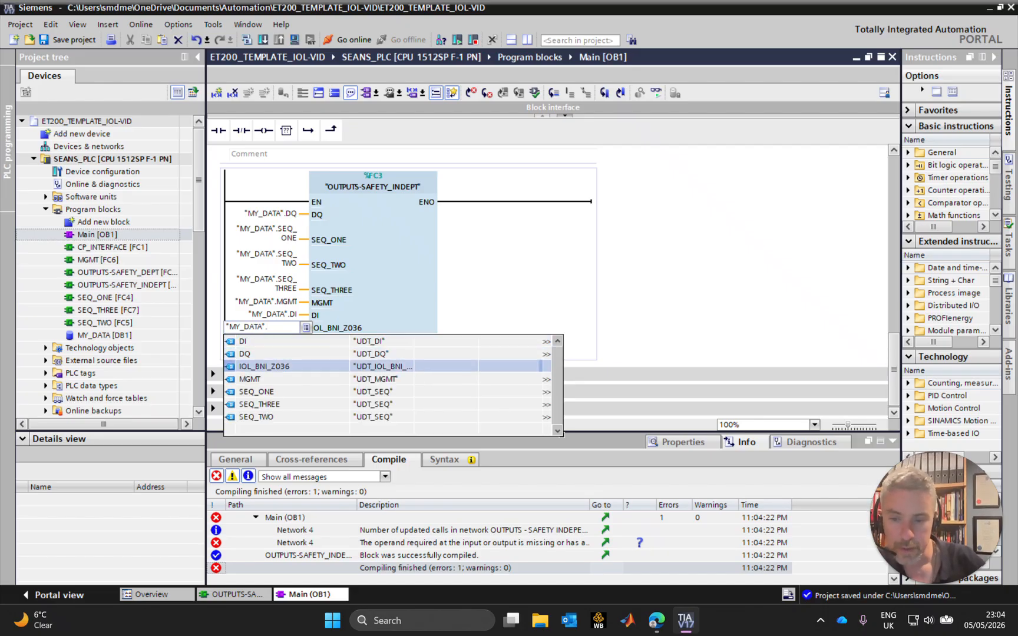
{"action": "key", "text": "Return"}
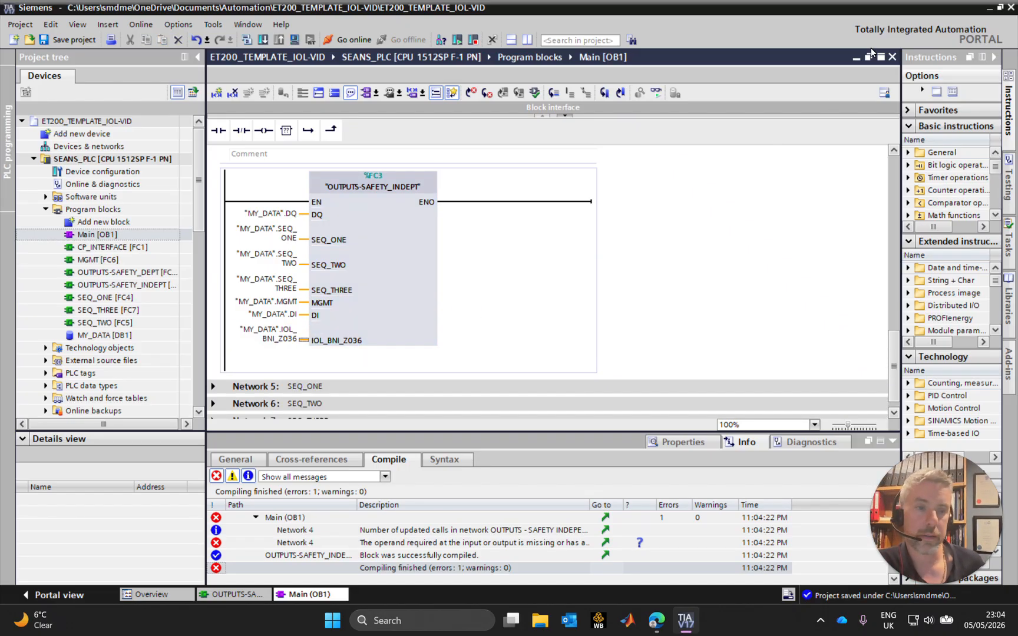
{"action": "left_click", "coordinate": [893, 57]}
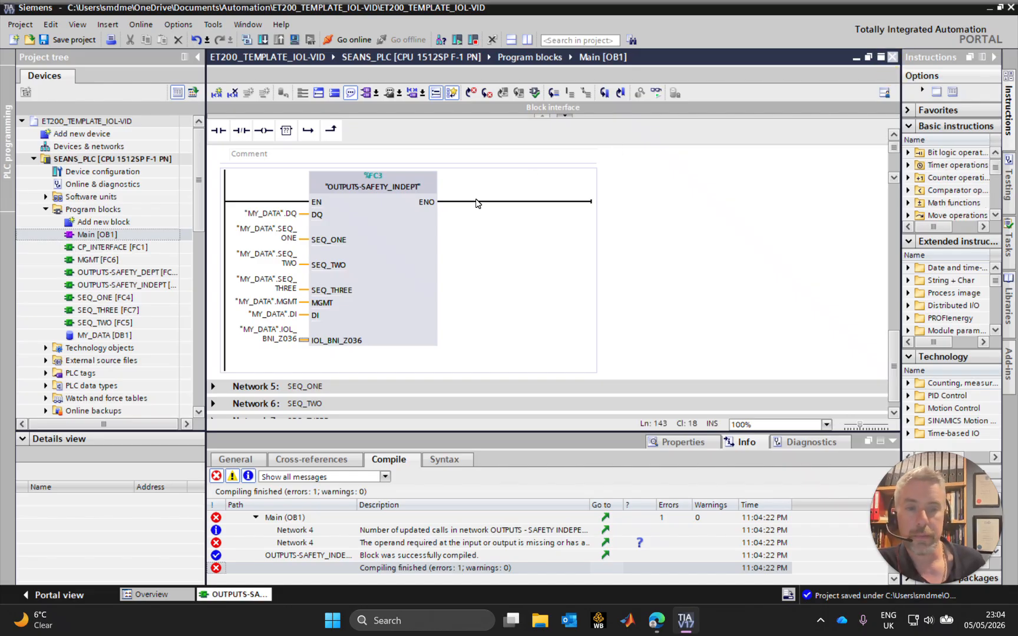
Step: Close the OUTPUTS-SAFETY_INDEPT block editor and compile SEANS_PLC
{"action": "left_click", "coordinate": [893, 57]}
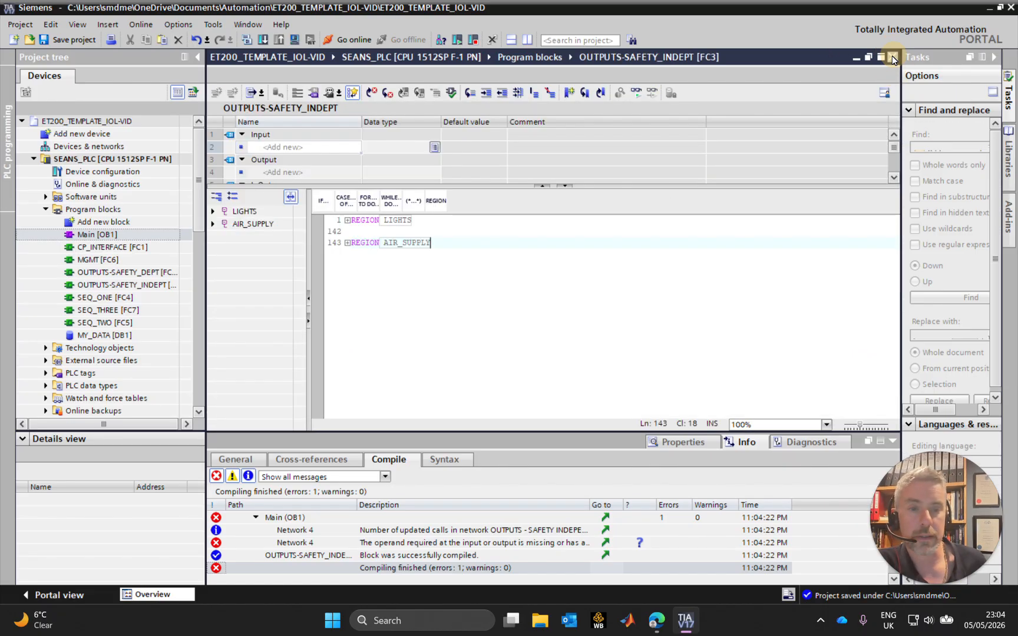
{"action": "left_click", "coordinate": [139, 158]}
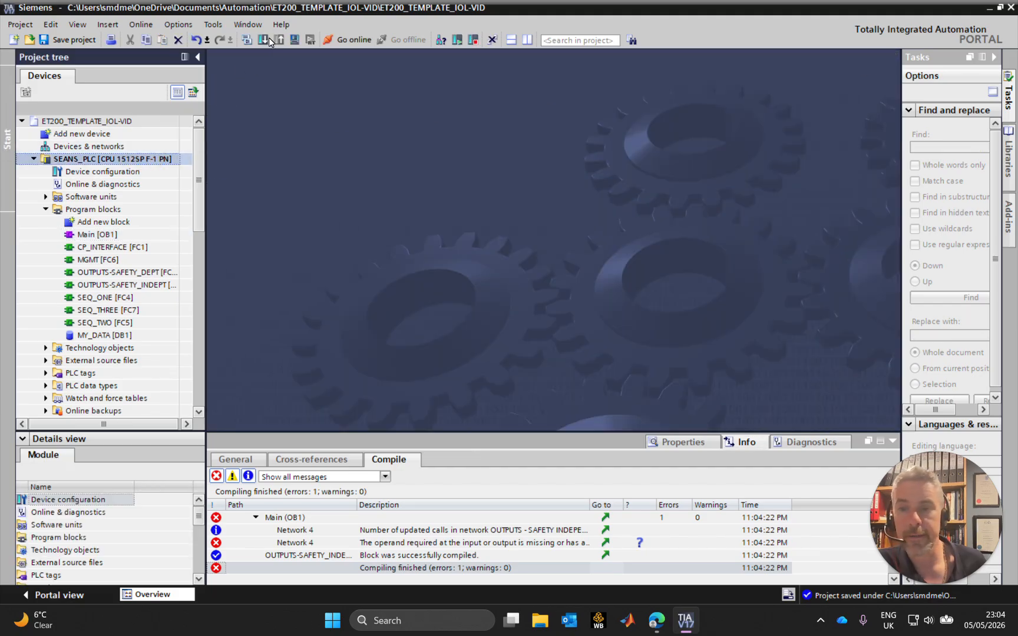
{"action": "left_click", "coordinate": [248, 39]}
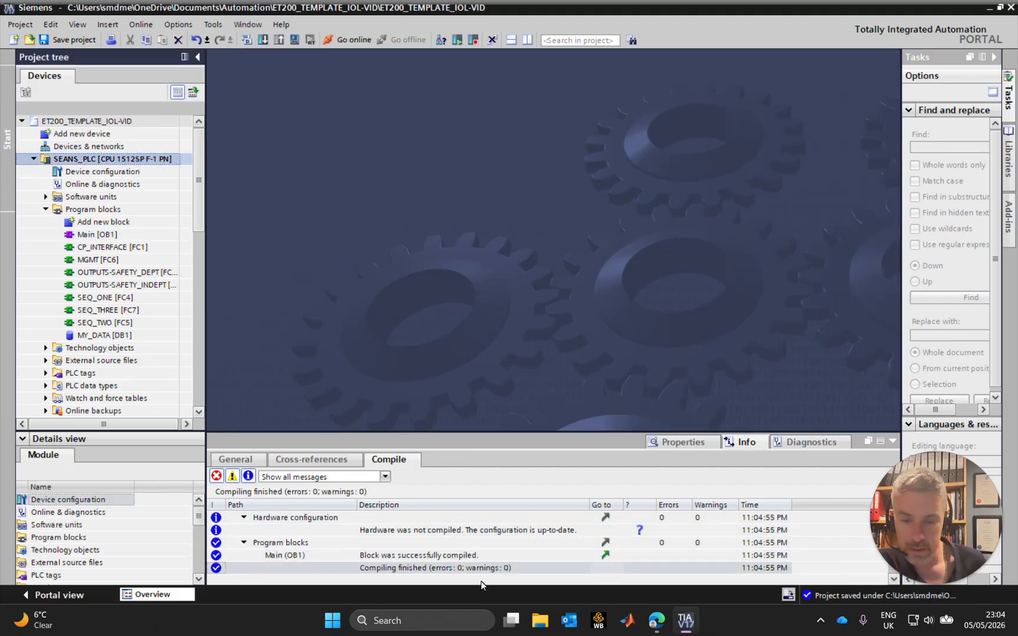
Step: Download SEANS_PLC to the device without synchronization, re-initializing the data blocks, and finish the load
{"action": "left_click", "coordinate": [263, 41]}
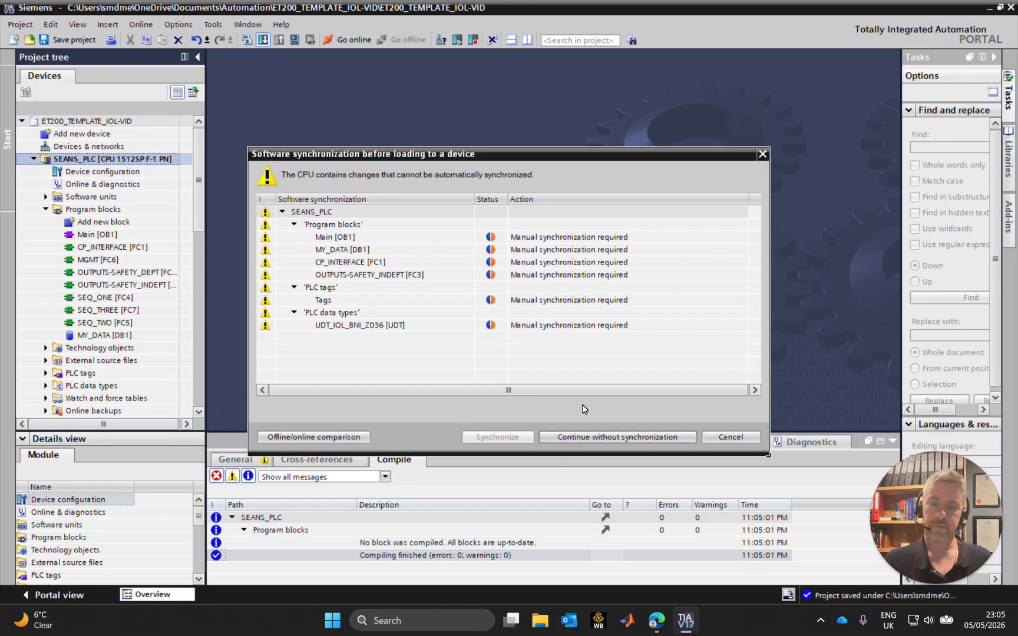
{"action": "left_click", "coordinate": [611, 437]}
{"action": "left_click", "coordinate": [743, 262]}
{"action": "left_click", "coordinate": [704, 281]}
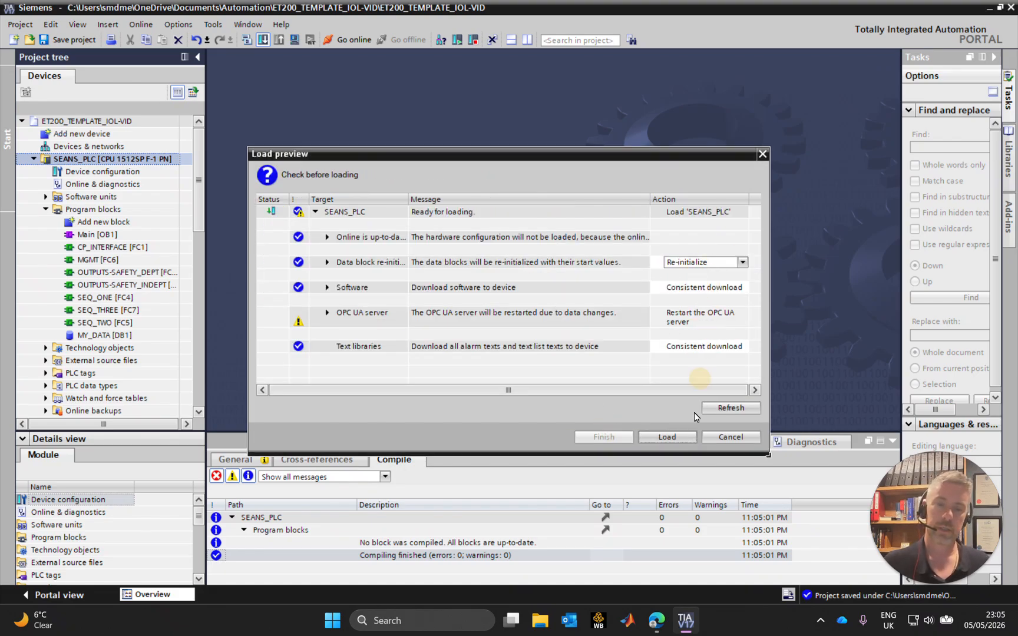
{"action": "left_click", "coordinate": [674, 437]}
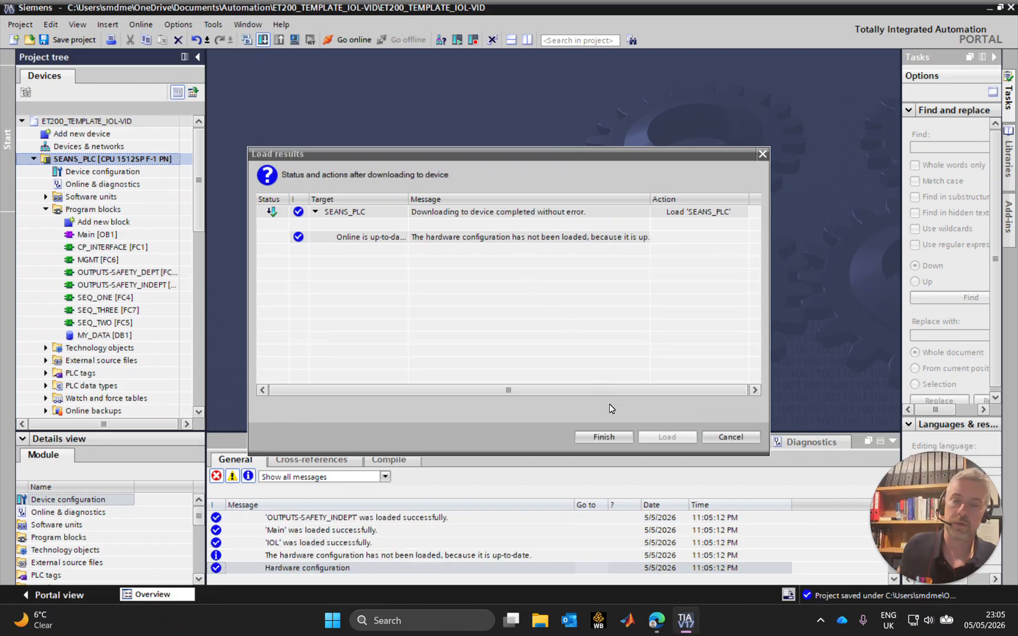
{"action": "left_click", "coordinate": [623, 437]}
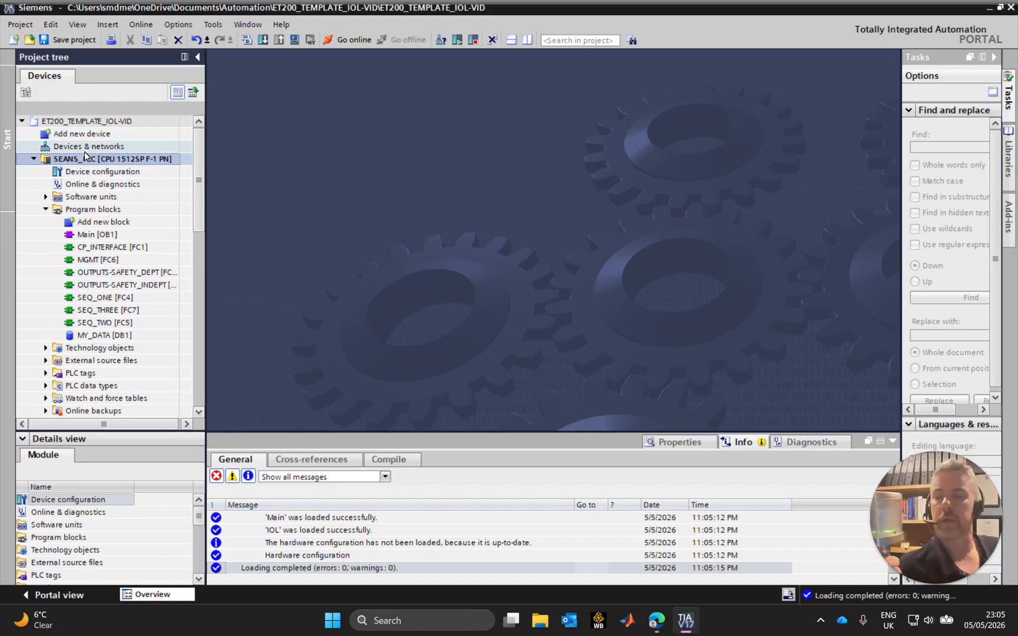
Step: Open the MY_DATA [DB1] data block, expand MGMT and start monitoring its live values
{"action": "double_click", "coordinate": [124, 335]}
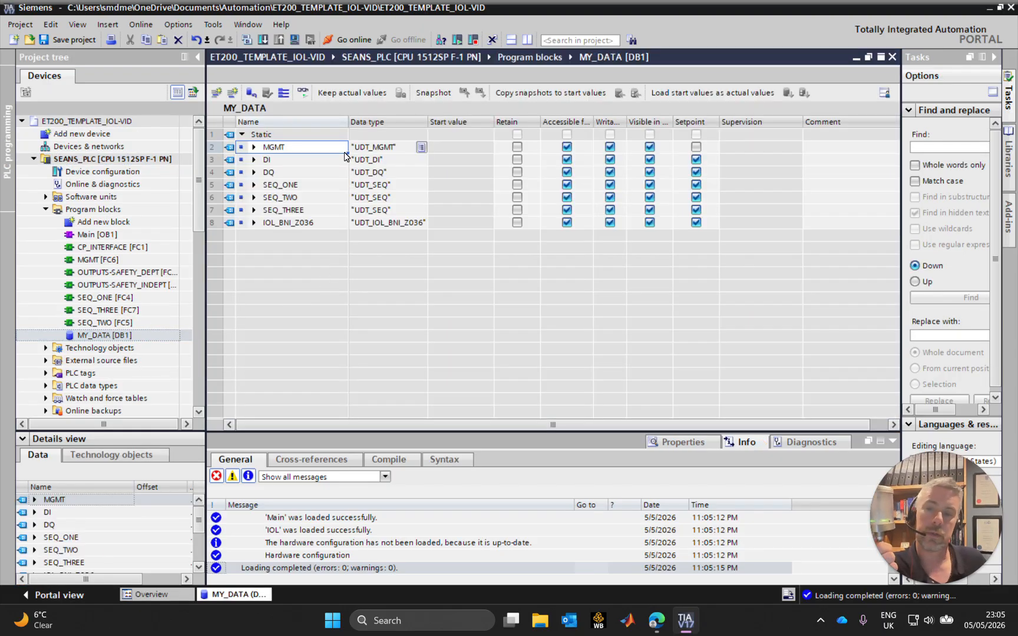
{"action": "left_click", "coordinate": [254, 147]}
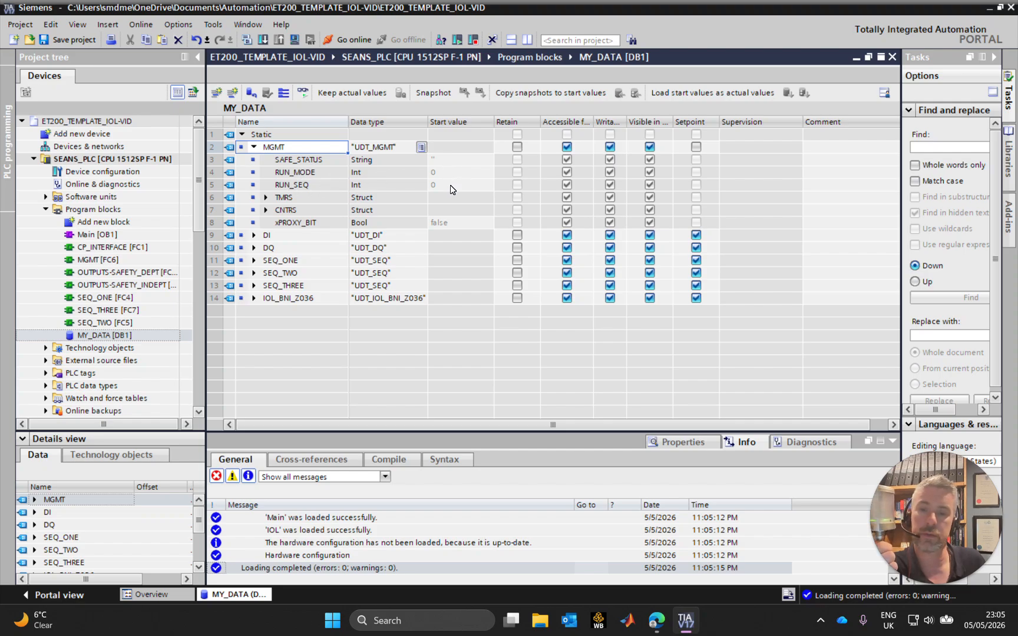
{"action": "left_click", "coordinate": [302, 93]}
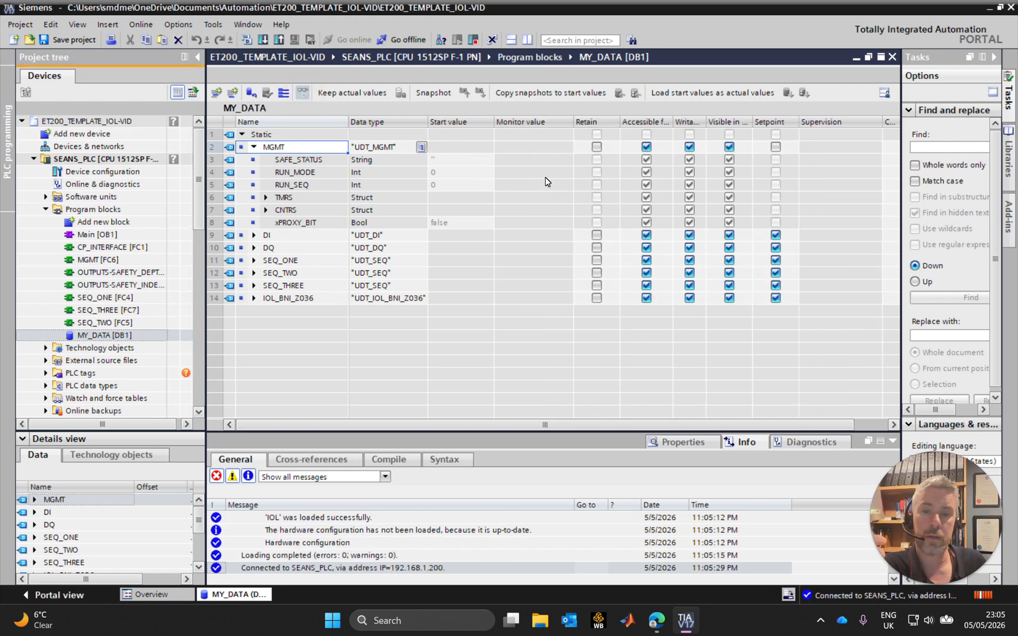
Step: Modify the live value of MGMT.RUN_SEQ in MY_DATA to 1
{"action": "left_click", "coordinate": [515, 185]}
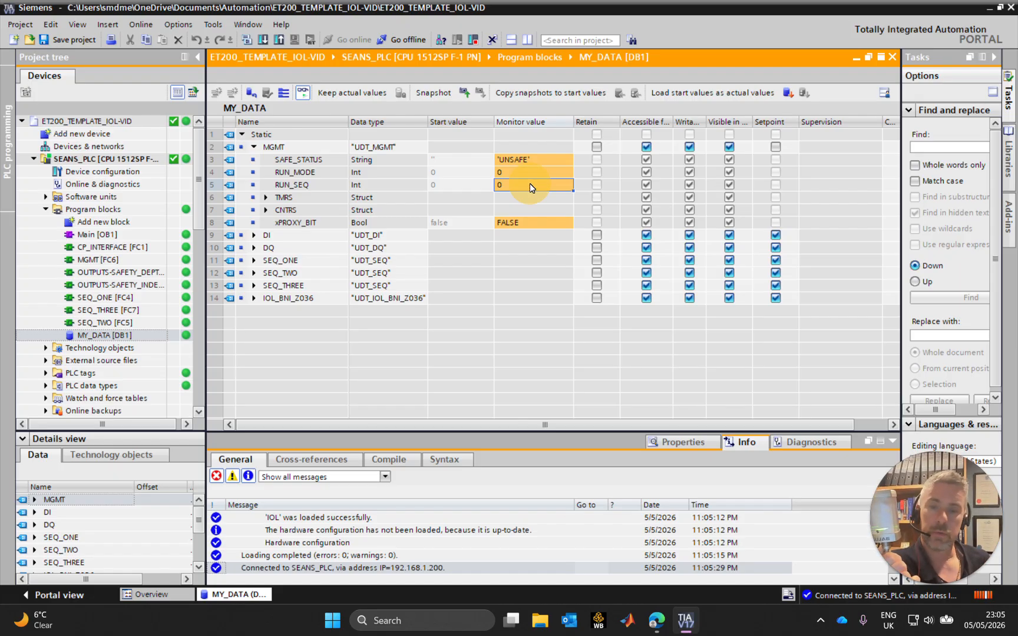
{"action": "double_click", "coordinate": [530, 184]}
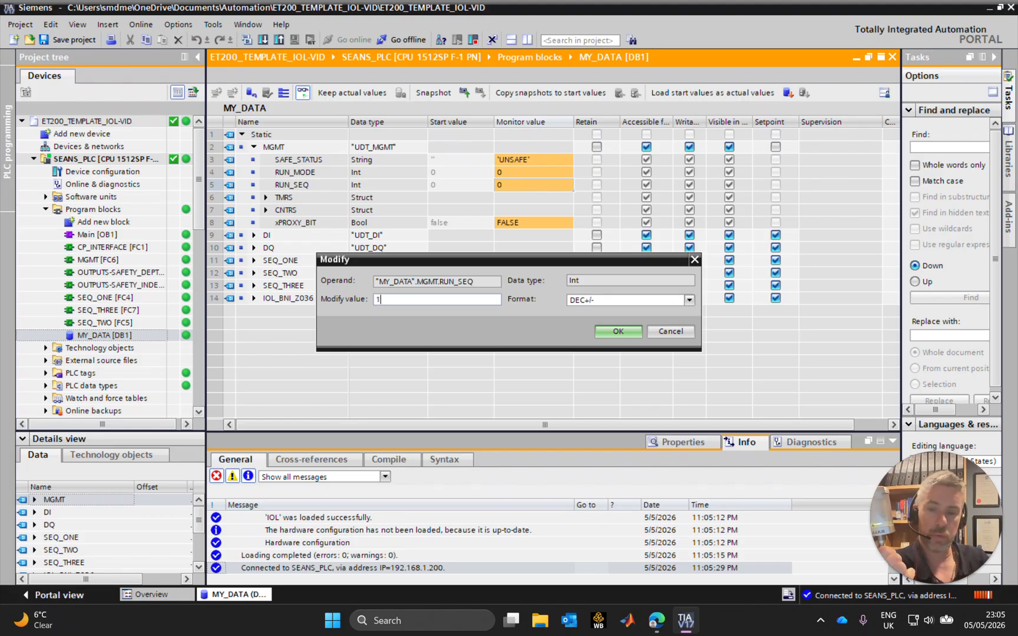
{"action": "type", "text": "1"}
{"action": "key", "text": "Return"}
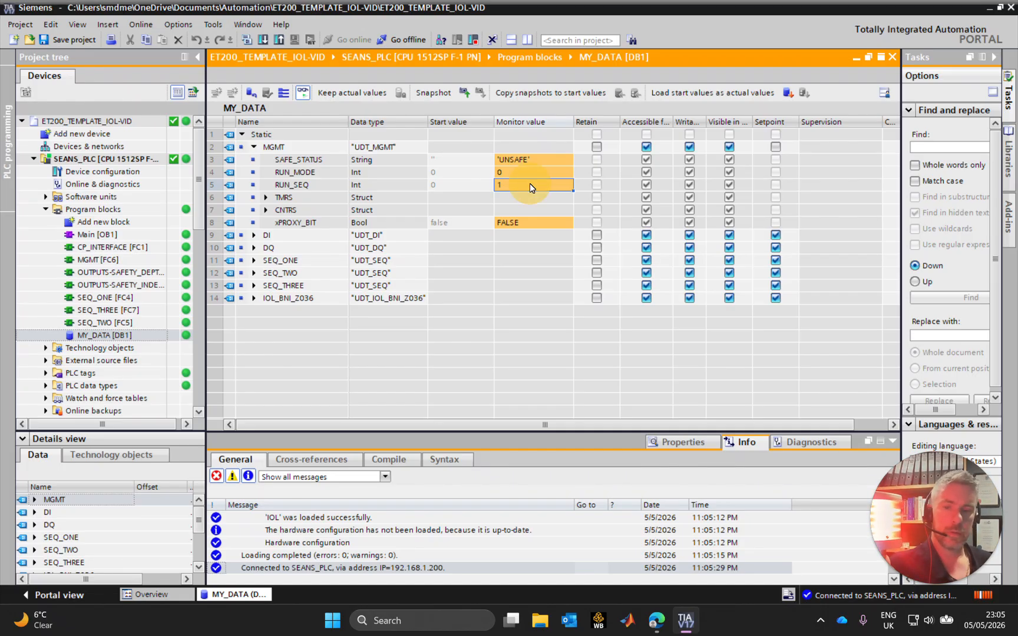
Step: Change the live RUN_SEQ value to 2, 3 and 4 in turn to test the light's colours
{"action": "double_click", "coordinate": [529, 185]}
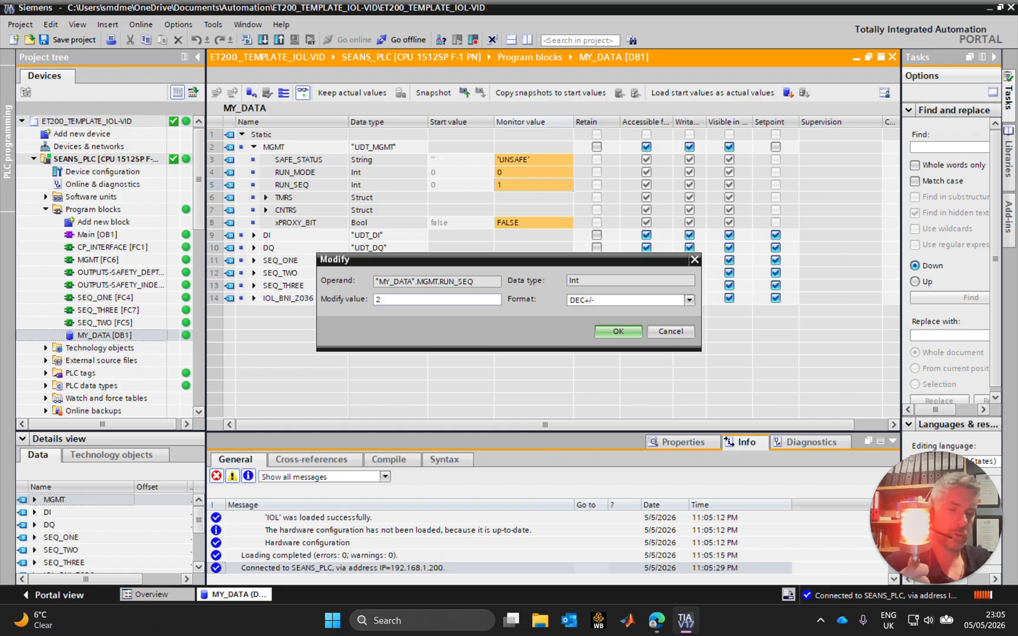
{"action": "key", "text": "Return"}
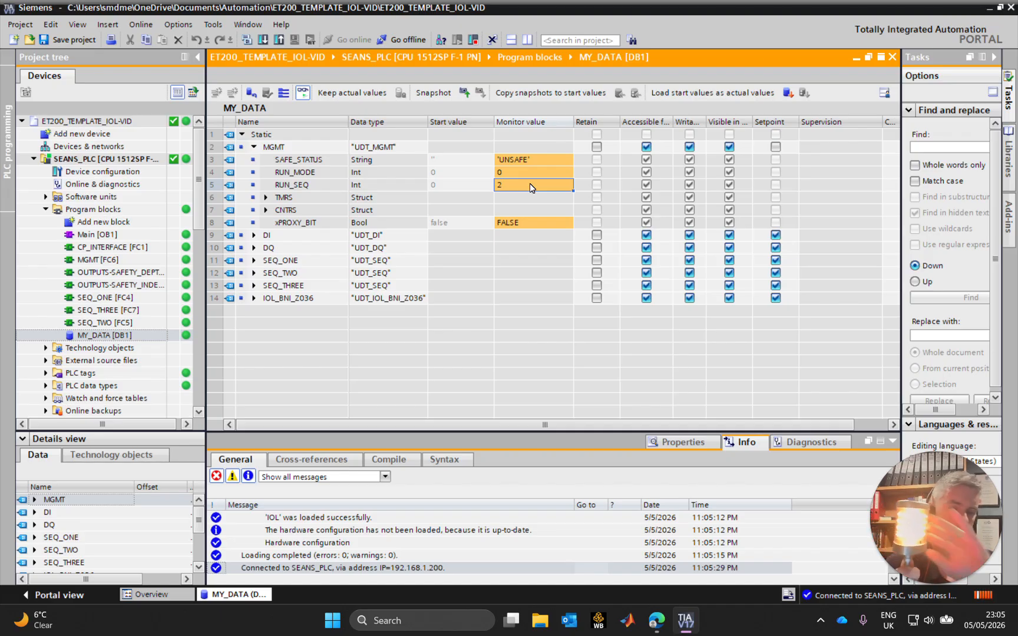
{"action": "double_click", "coordinate": [530, 184]}
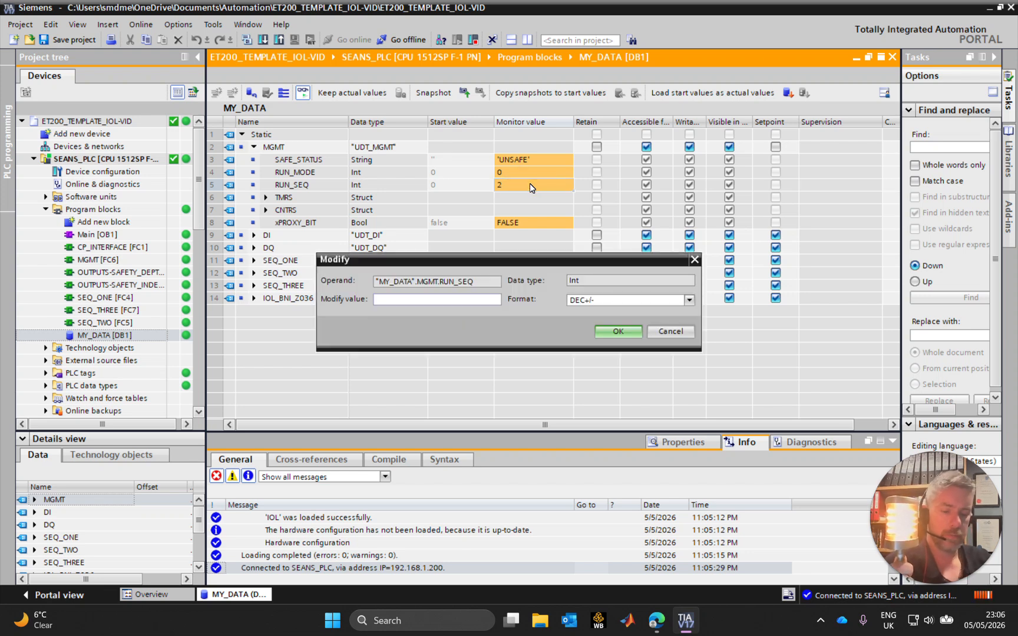
{"action": "key", "text": "Escape"}
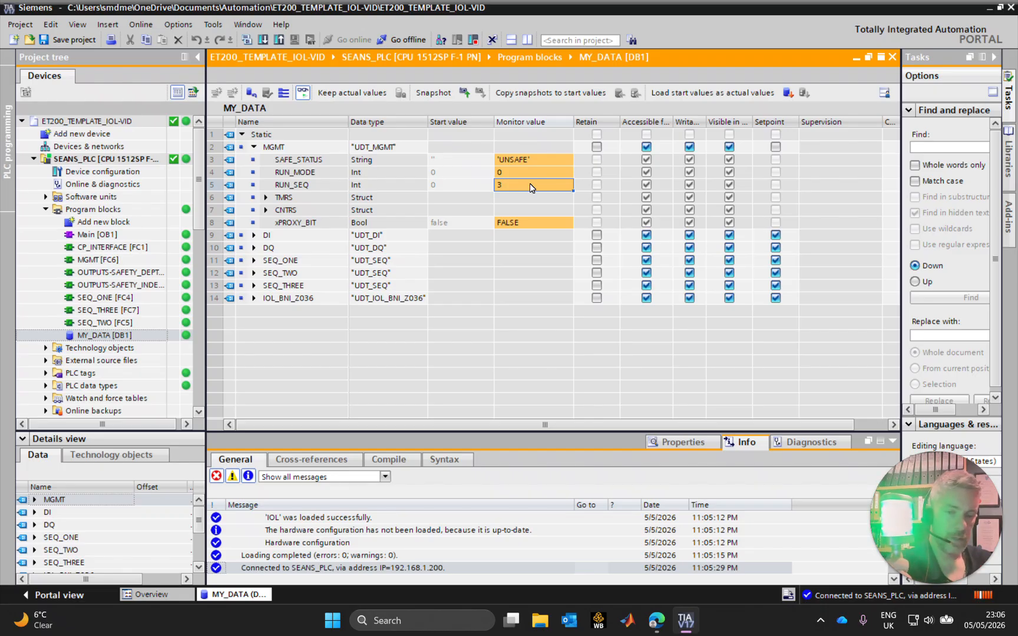
{"action": "double_click", "coordinate": [529, 184]}
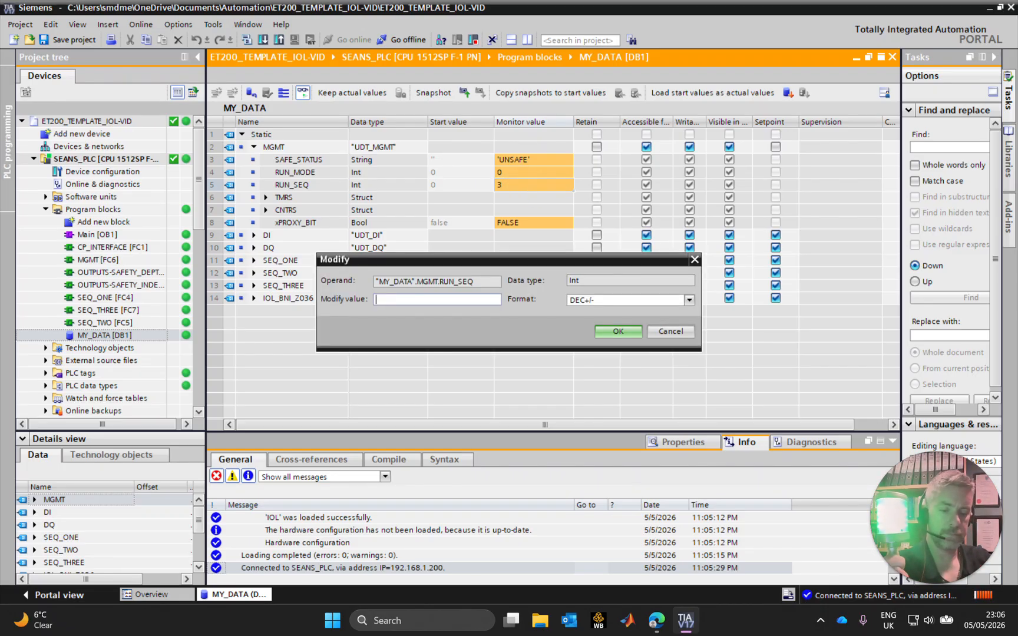
{"action": "key", "text": "Return"}
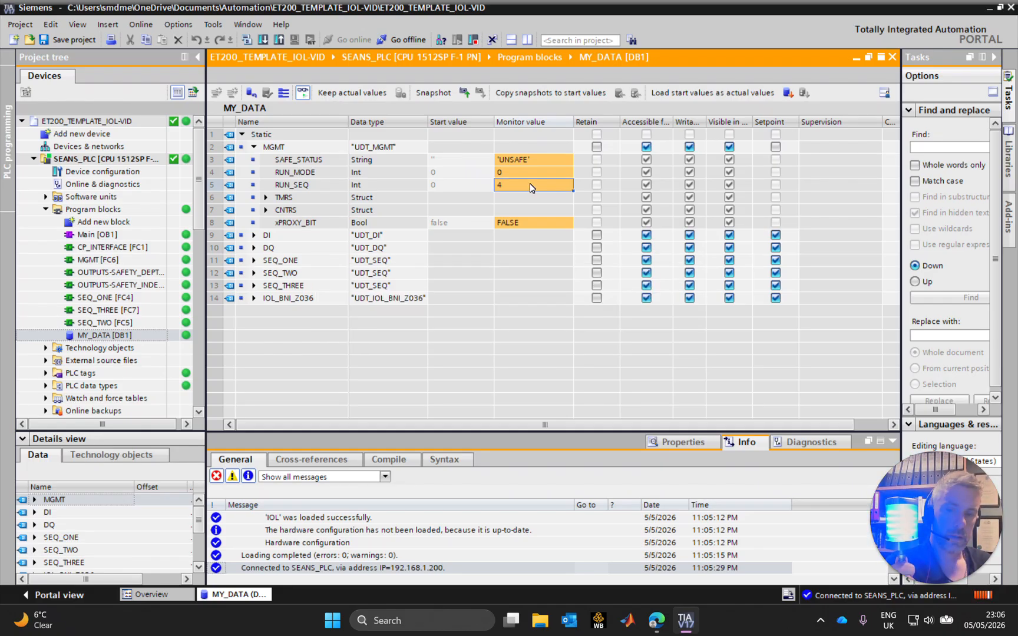
Step: Set the live RUN_SEQ value to 5, and reset it to 0
{"action": "double_click", "coordinate": [529, 184]}
{"action": "type", "text": "5"}
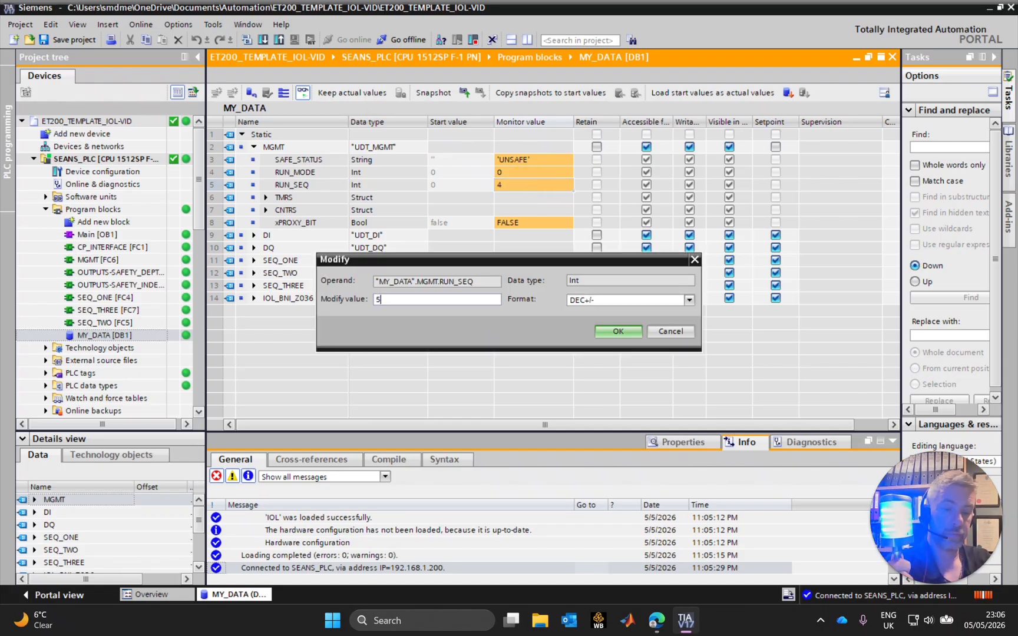
{"action": "key", "text": "Return"}
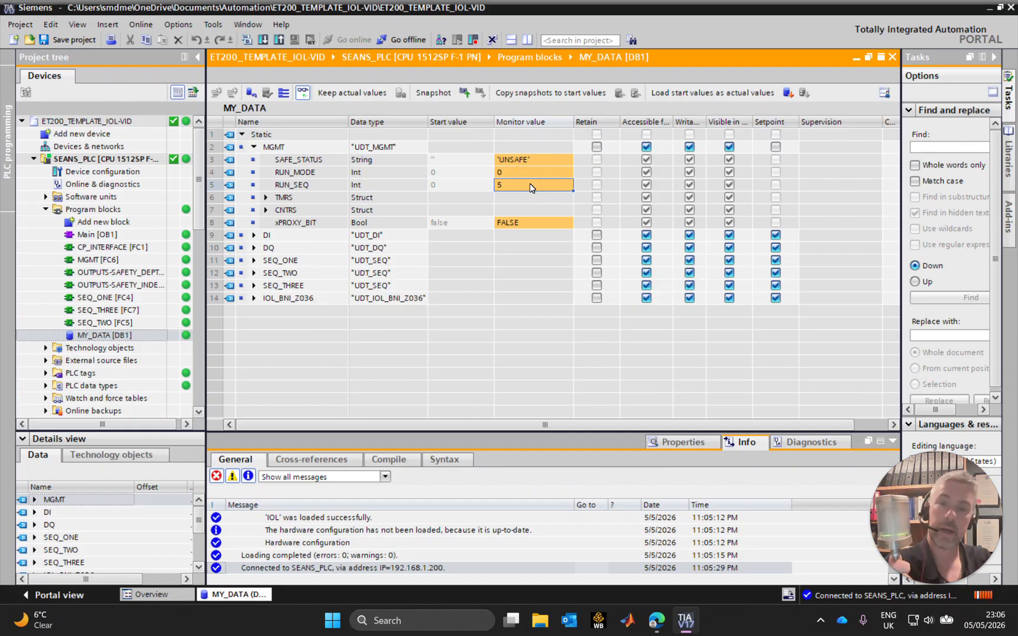
{"action": "double_click", "coordinate": [530, 185]}
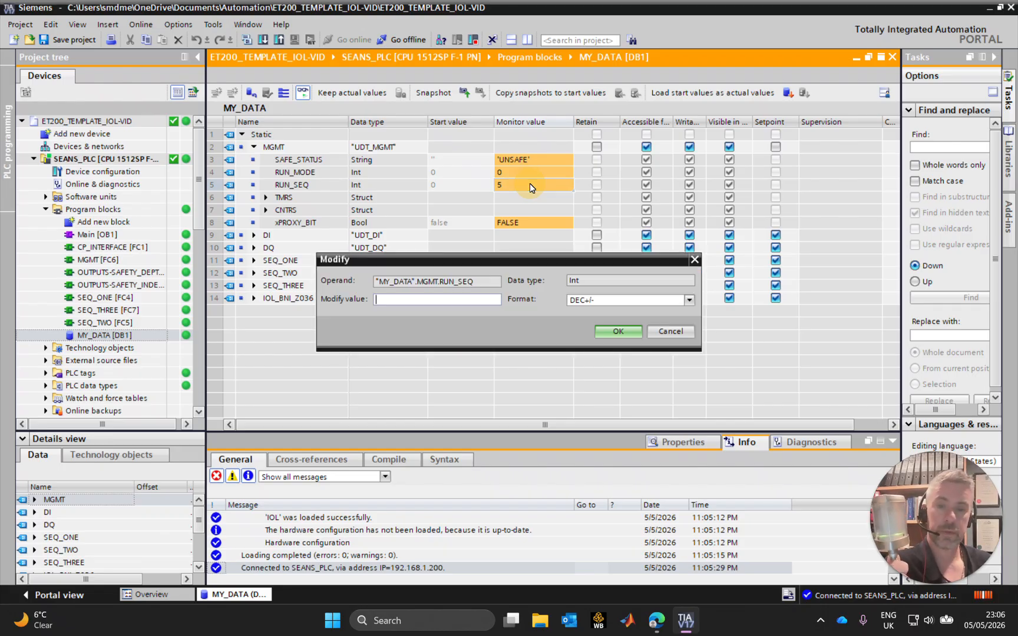
{"action": "type", "text": "6"}
{"action": "key", "text": "Return"}
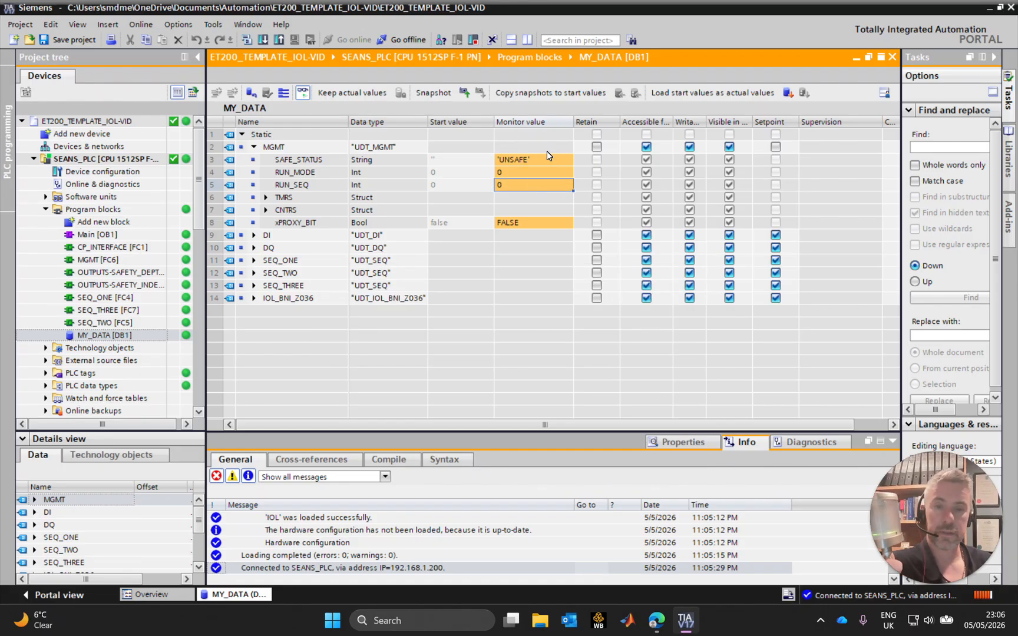
Step: Stop monitoring MY_DATA, go offline from SEANS_PLC and close the data block
{"action": "left_click", "coordinate": [303, 92]}
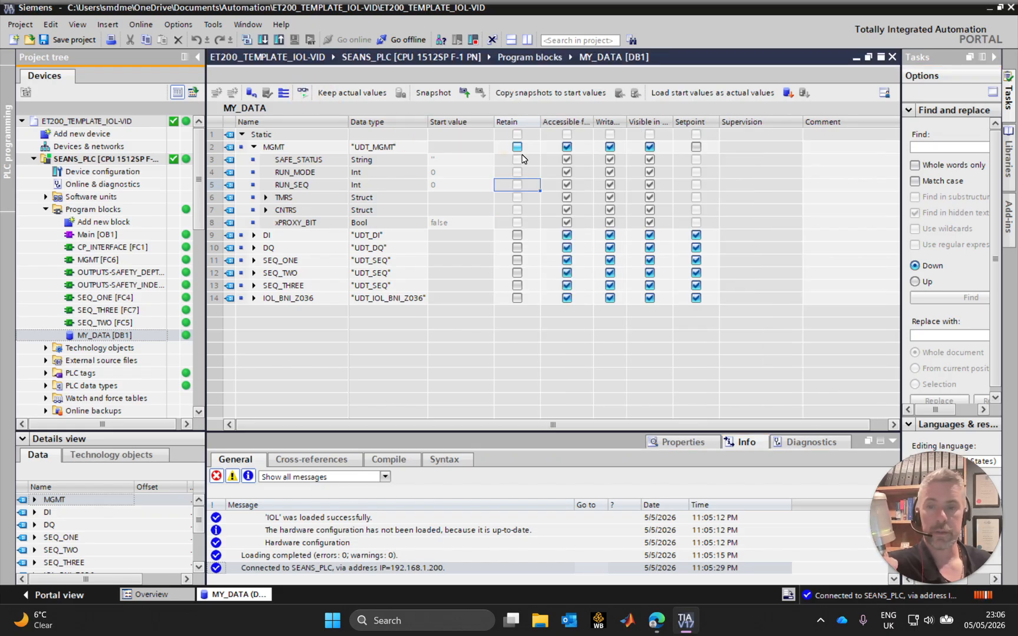
{"action": "left_click", "coordinate": [407, 39]}
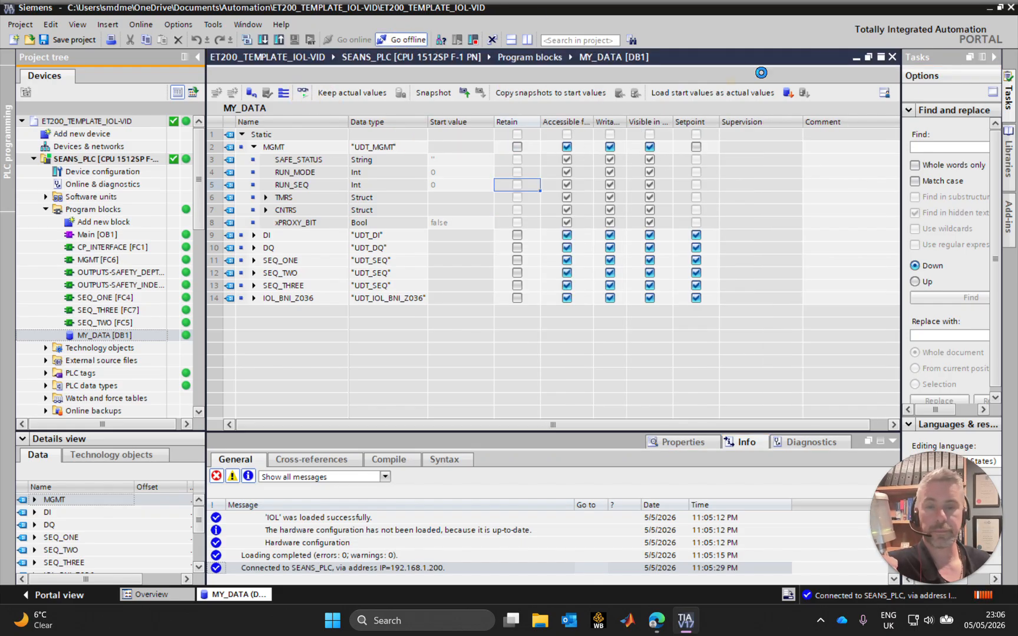
{"action": "left_click", "coordinate": [892, 57]}
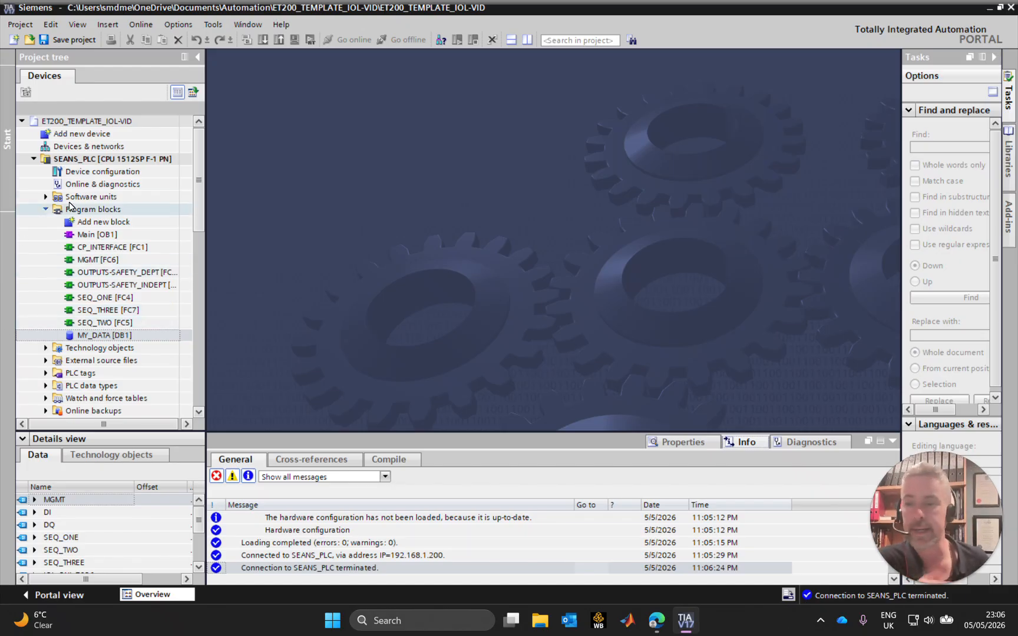
Step: Open the SEANS_PLC device configuration and start the S7-PCT device tool for the CM 4xIO-Link_1 module in slot 6
{"action": "left_click", "coordinate": [99, 169]}
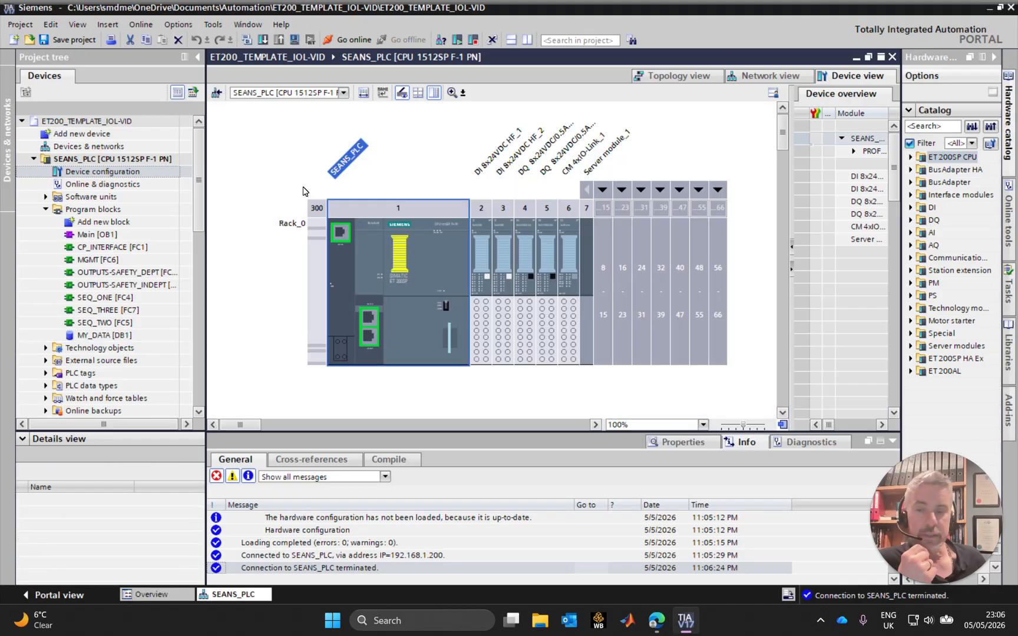
{"action": "right_click", "coordinate": [569, 285]}
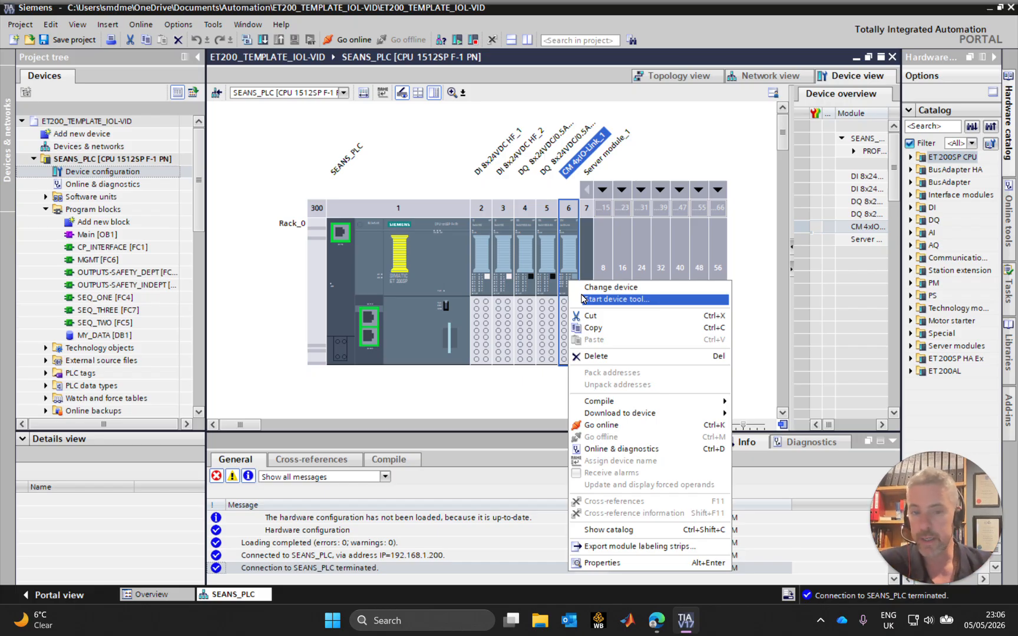
{"action": "left_click", "coordinate": [618, 300]}
{"action": "left_click", "coordinate": [530, 389]}
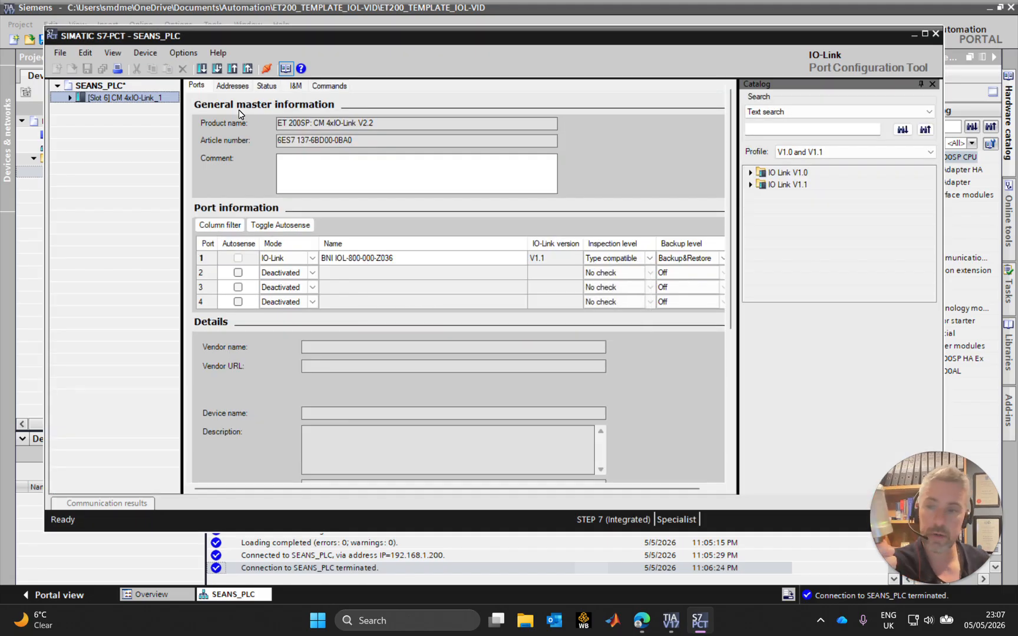
Step: Set the Blinking frequency parameter of the BNI IOL-800-000-Z036 light under CM 4xIO-Link_1 to 5 Hz
{"action": "left_click", "coordinate": [70, 98]}
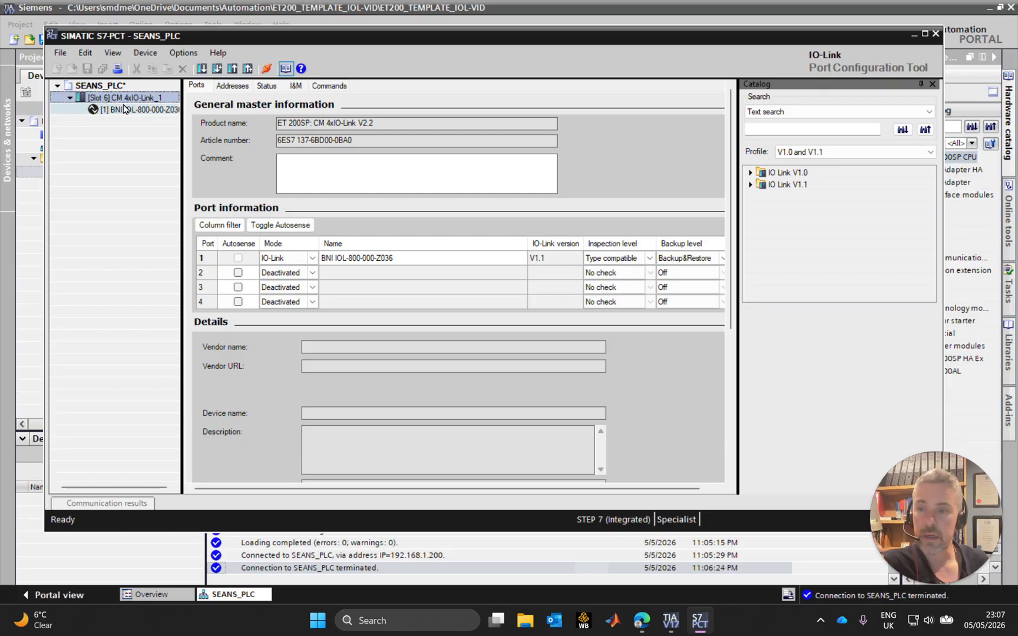
{"action": "left_click", "coordinate": [133, 110]}
{"action": "left_click", "coordinate": [268, 87]}
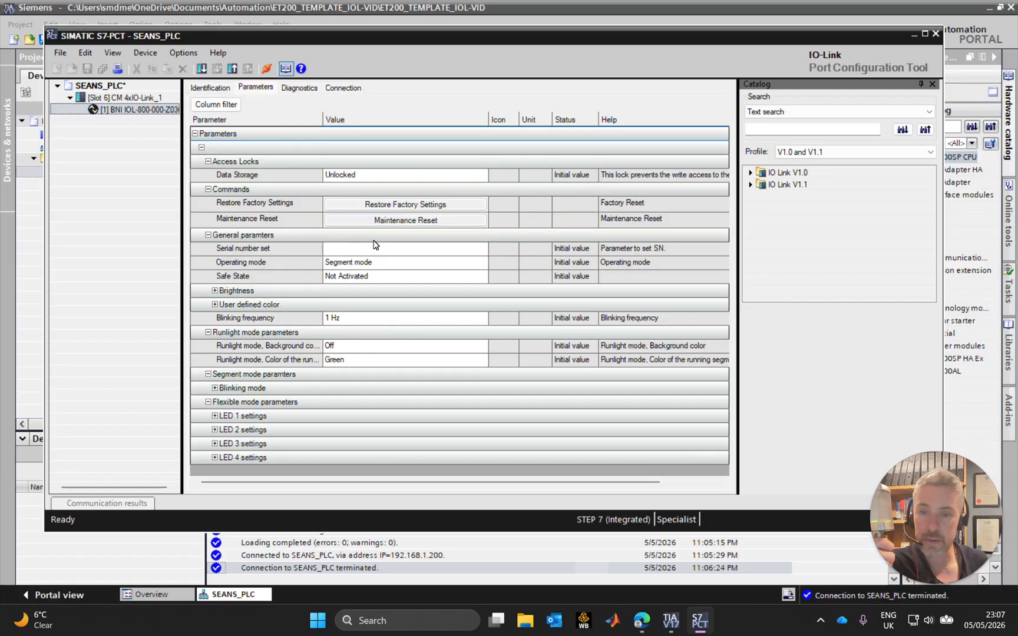
{"action": "left_click", "coordinate": [374, 319]}
{"action": "left_click", "coordinate": [467, 324]}
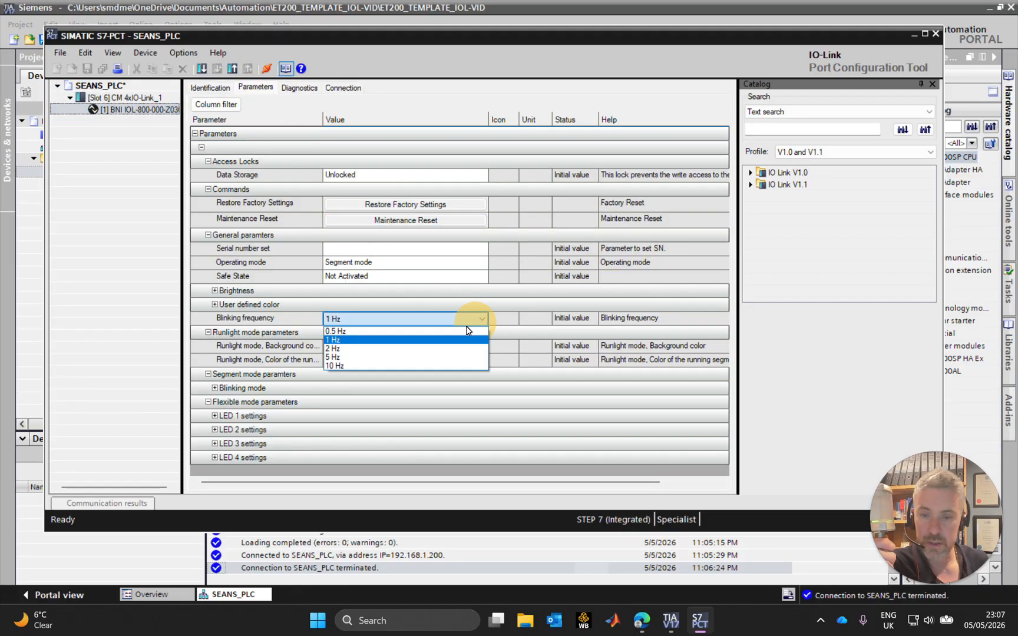
{"action": "left_click", "coordinate": [371, 358]}
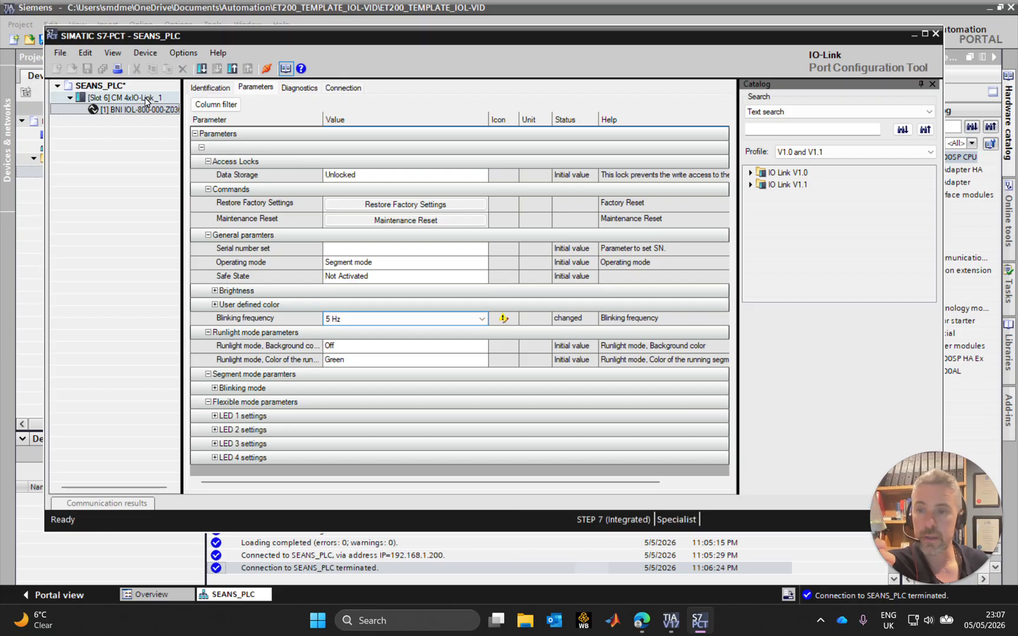
Step: Load the BNI IOL-800-000-Z036 parameters to the light, select the CM 4xIO-Link_1 master, and close the device tool, saving the SEANS_PLC changes
{"action": "left_click", "coordinate": [201, 69]}
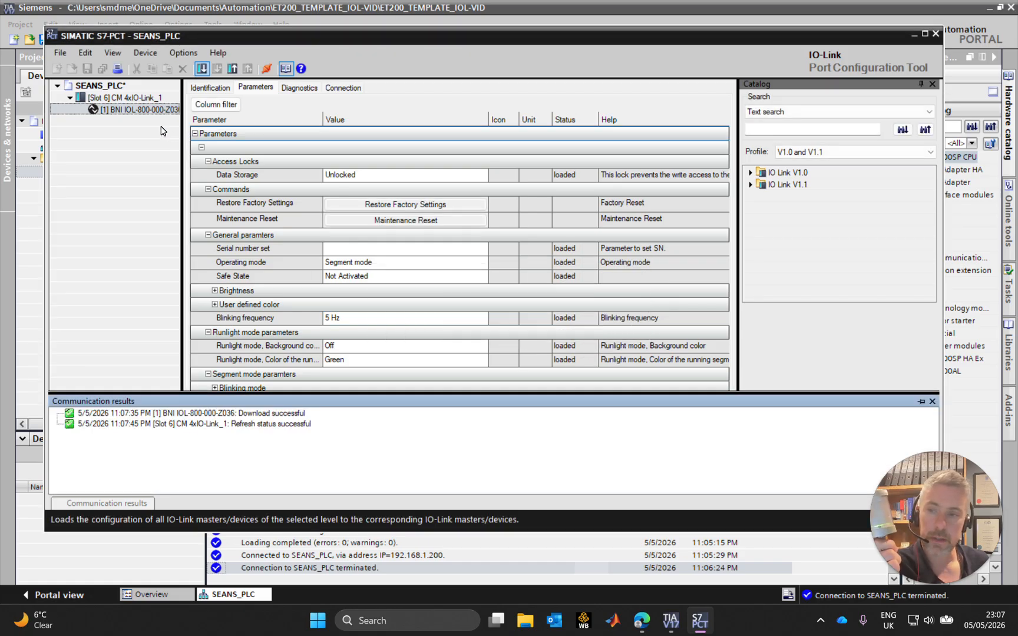
{"action": "left_click", "coordinate": [135, 98]}
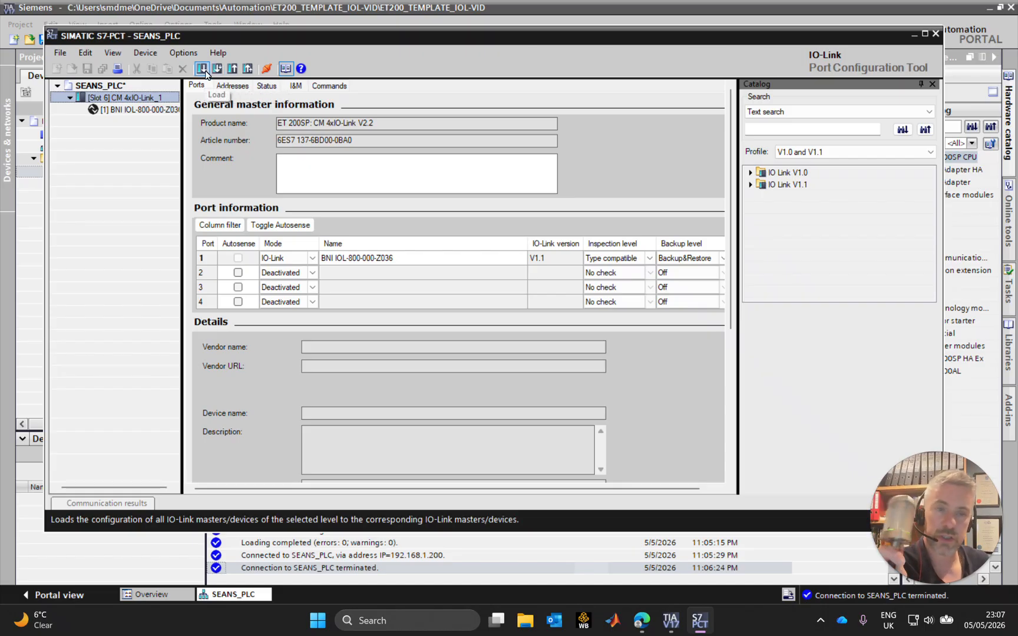
{"action": "left_click", "coordinate": [935, 35]}
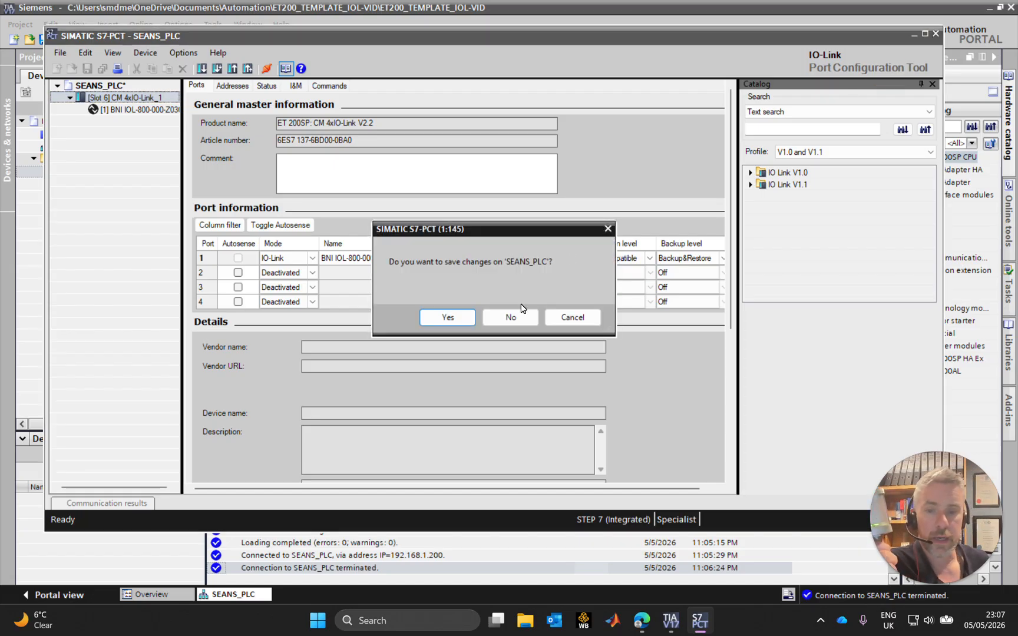
{"action": "left_click", "coordinate": [462, 317]}
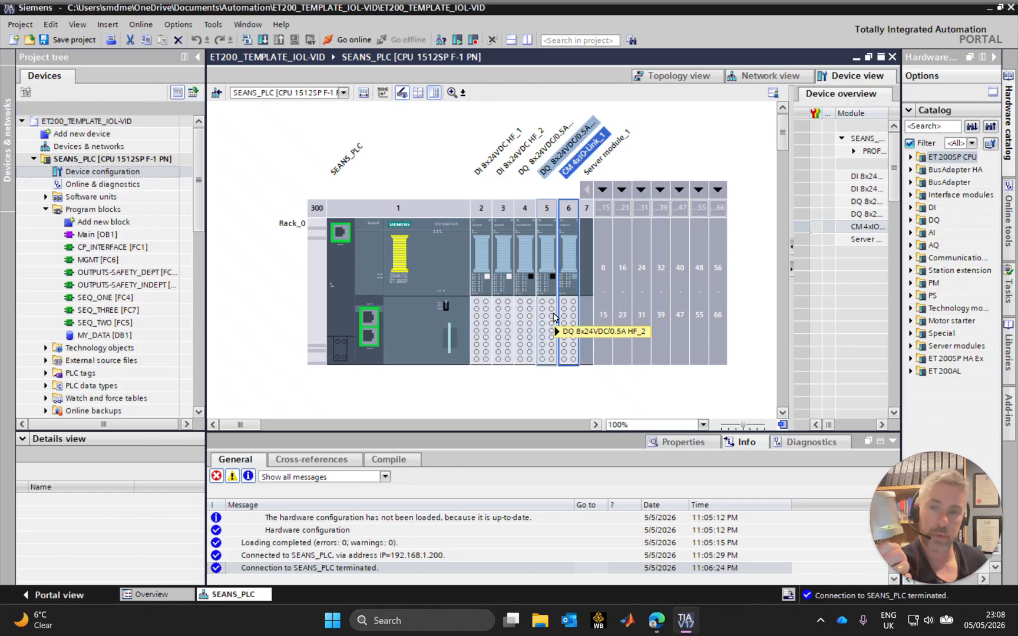
Step: Go online with SEANS_PLC, open the MY_DATA block, expand the MGMT structure and start monitoring its values
{"action": "left_click", "coordinate": [351, 40]}
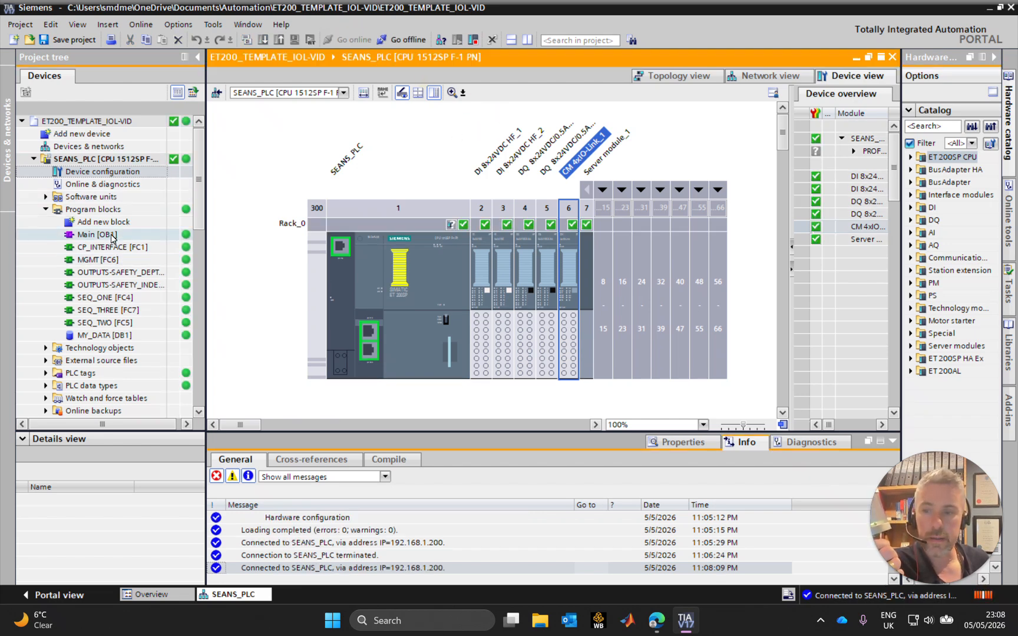
{"action": "double_click", "coordinate": [100, 335]}
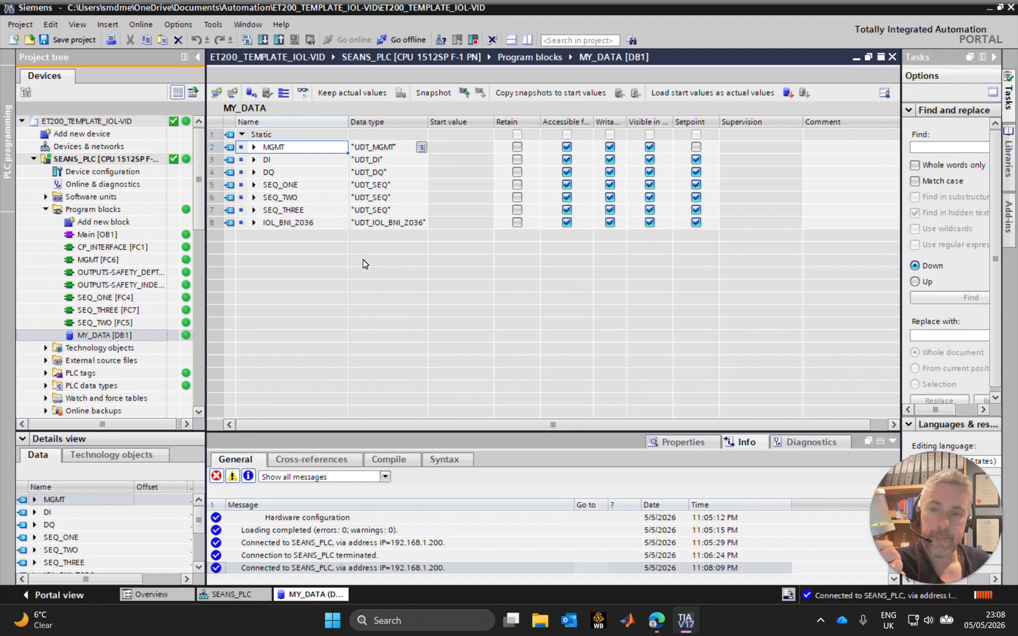
{"action": "left_click", "coordinate": [253, 147]}
{"action": "left_click", "coordinate": [446, 186]}
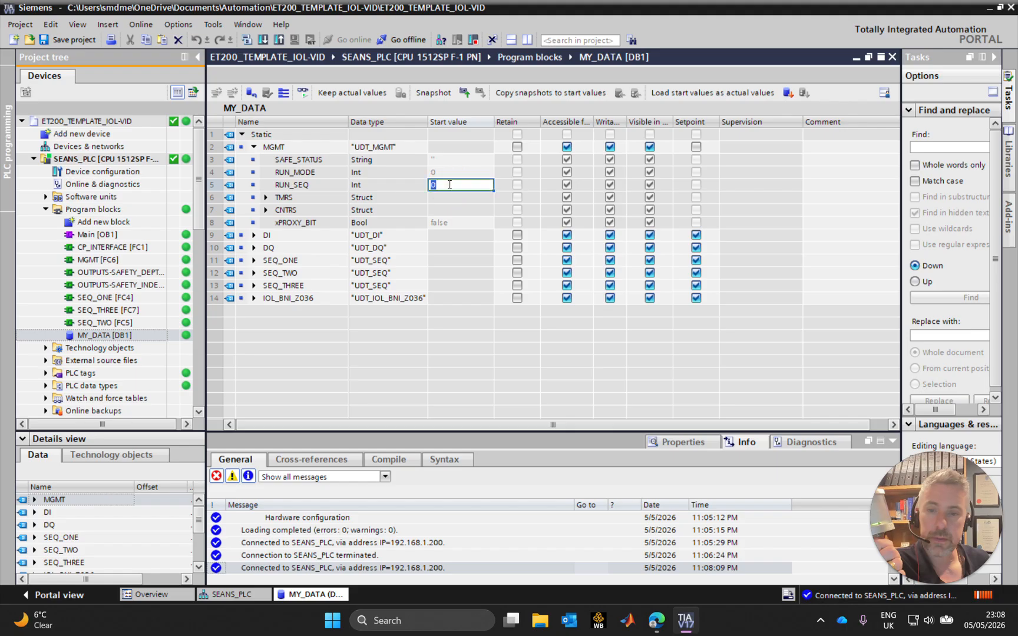
{"action": "left_click", "coordinate": [302, 92]}
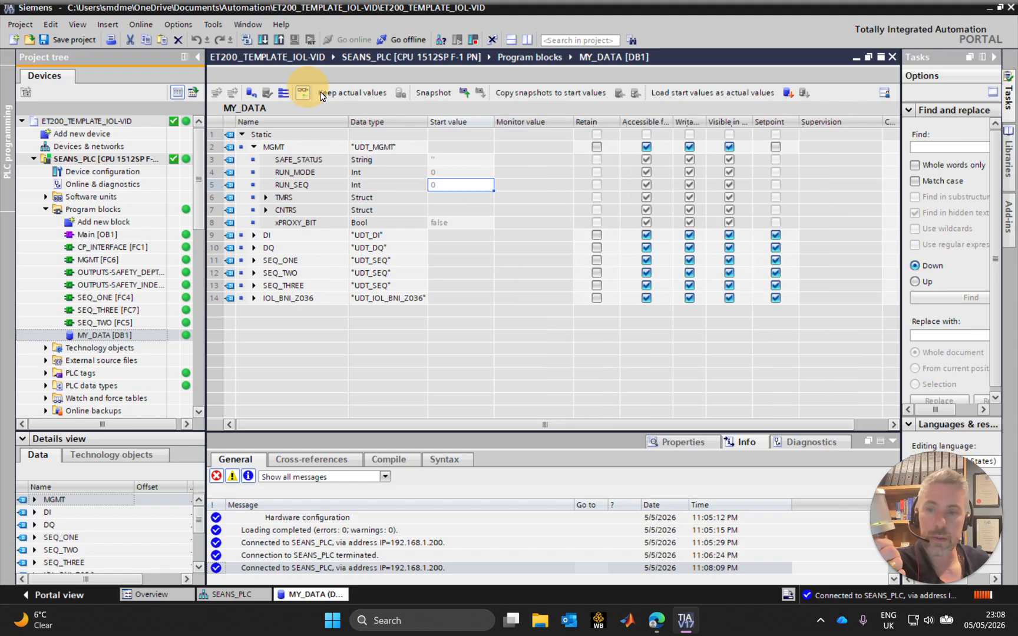
Step: Set the live RUN_SEQ value in MY_DATA's MGMT structure to 4, and reset it to 0
{"action": "double_click", "coordinate": [525, 185]}
{"action": "type", "text": "1"}
{"action": "key", "text": "Return"}
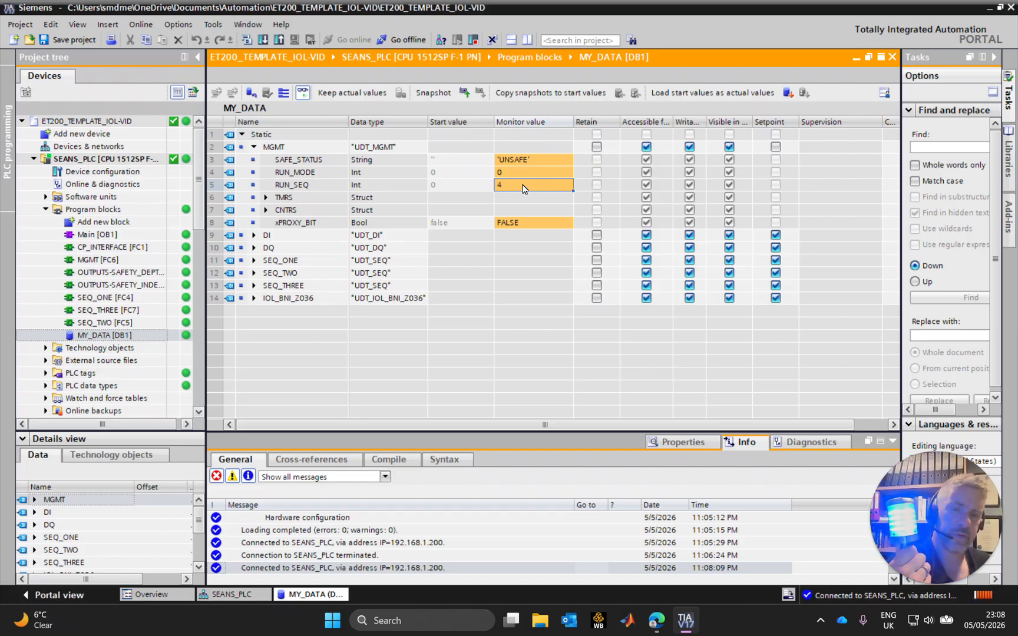
{"action": "double_click", "coordinate": [524, 185]}
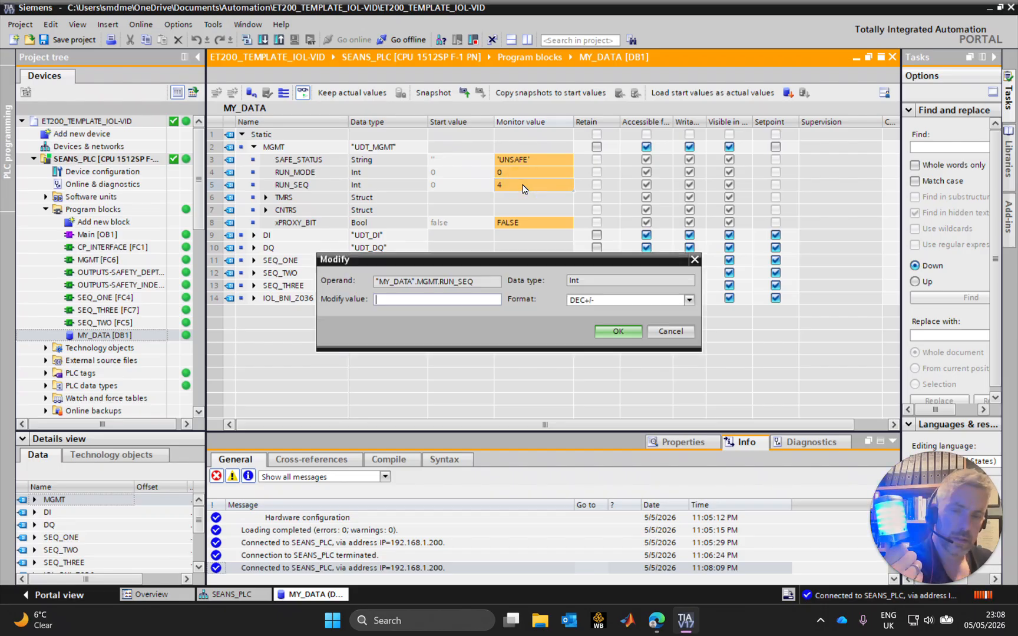
{"action": "type", "text": "0"}
{"action": "key", "text": "Return"}
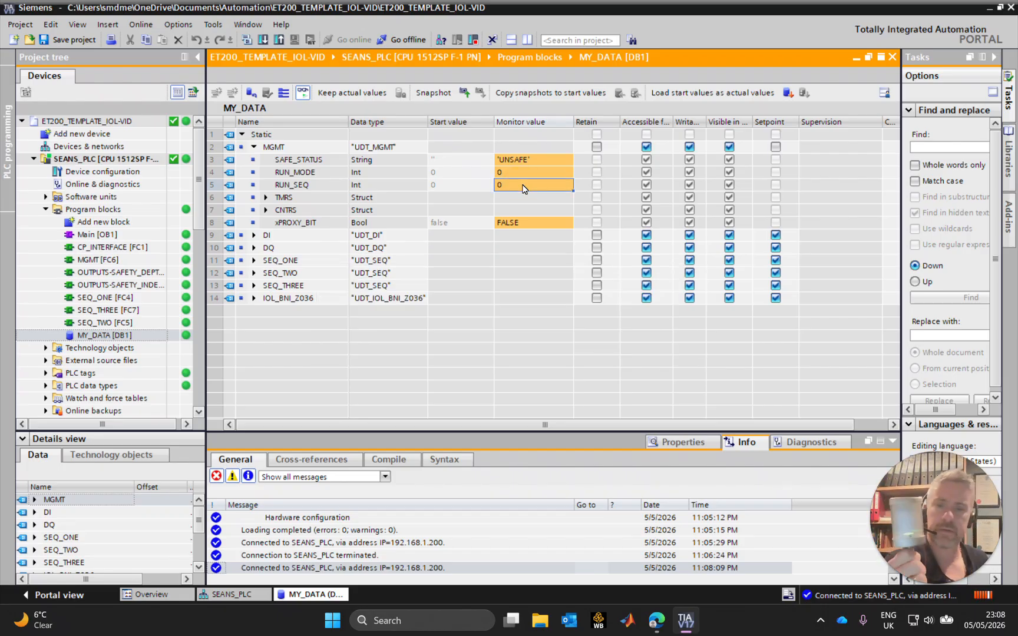